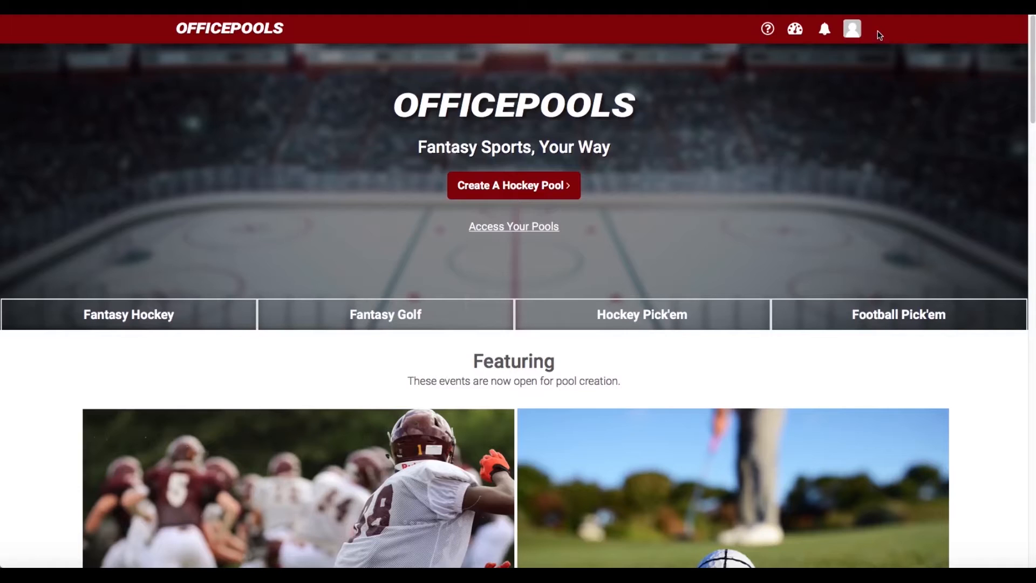
Go from the OfficePools home page to the Fantasy Hockey pool options
left_click(146, 317)
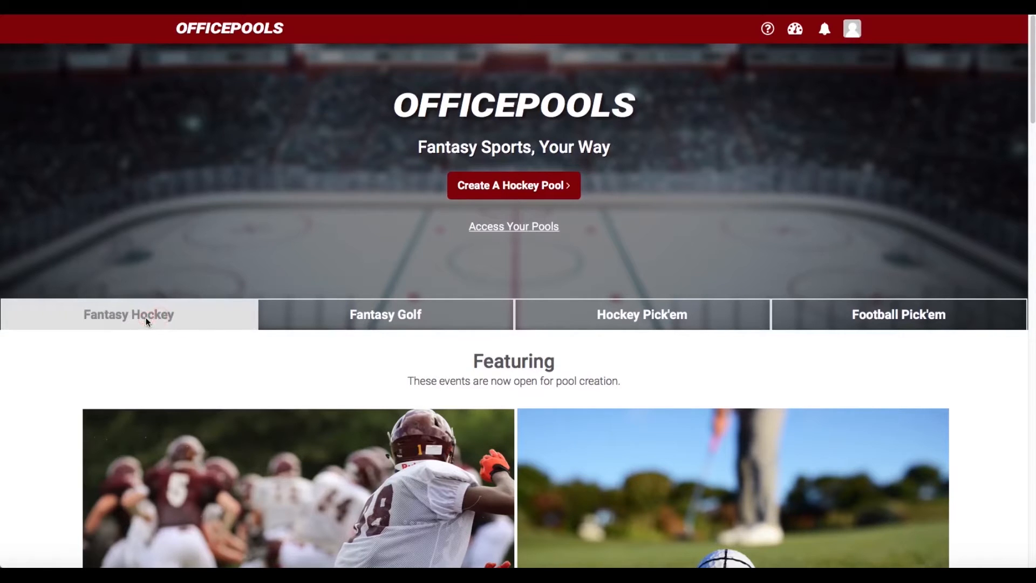
Start a free trial of the 2018 Playoffs Draft pool on the Fantasy NHL page
scroll(429, 307, "down", 3)
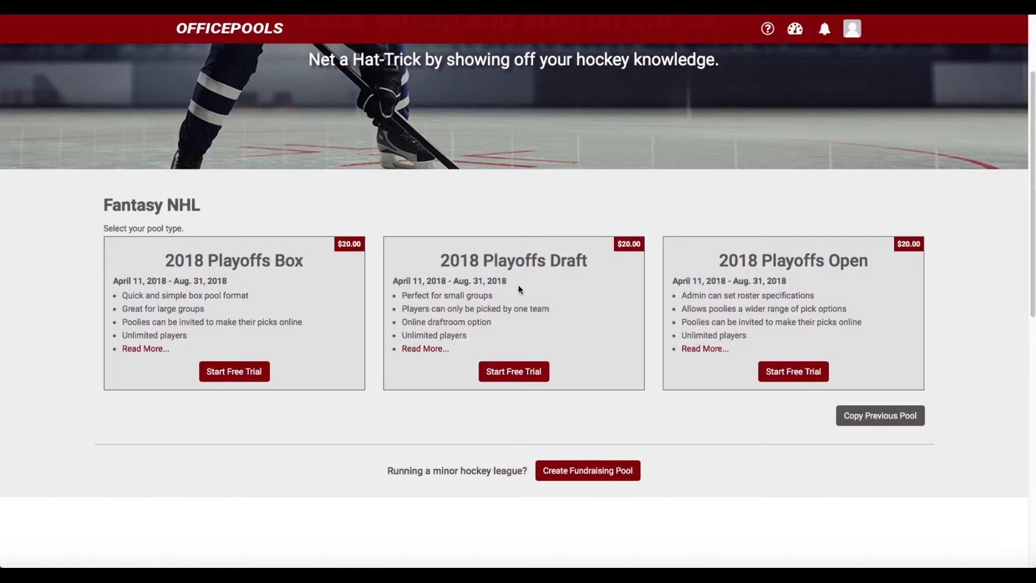
left_click(515, 372)
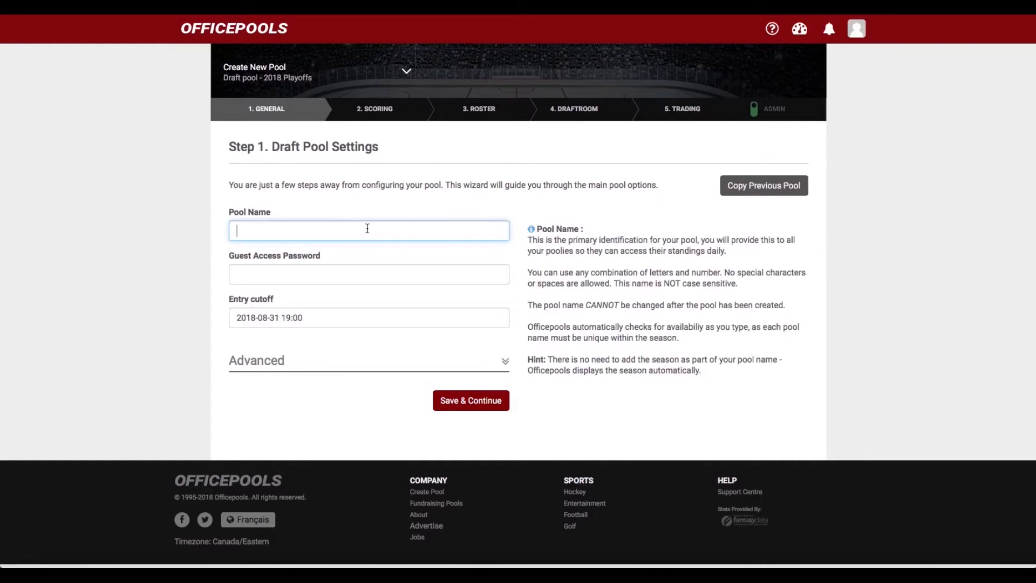
Enter testpool49 as the pool name and fill in a guest access password
type("testpool49")
left_click(298, 269)
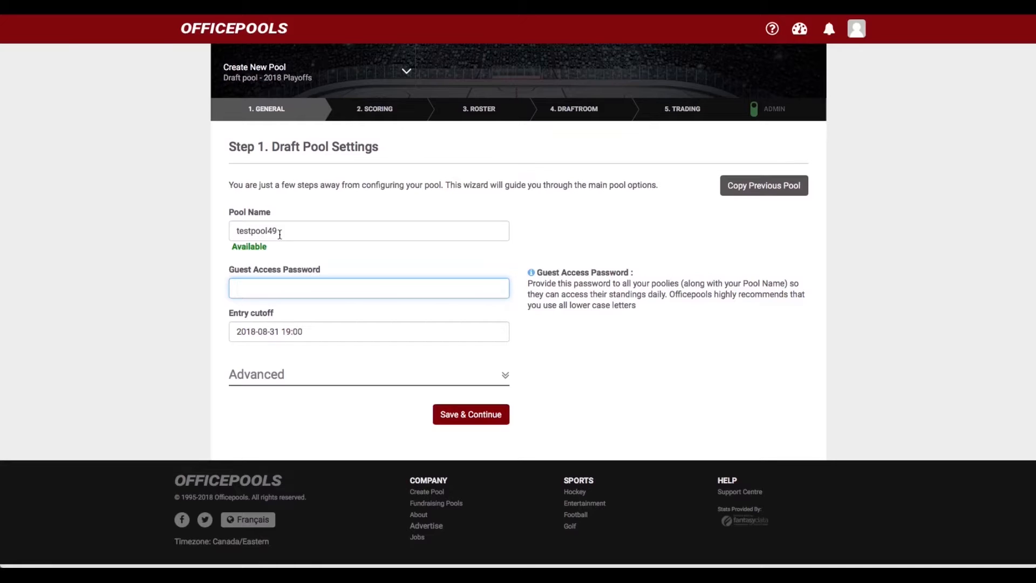
type("guest")
Set the entry cutoff date to September 1, 2018 using the date picker
left_click(316, 330)
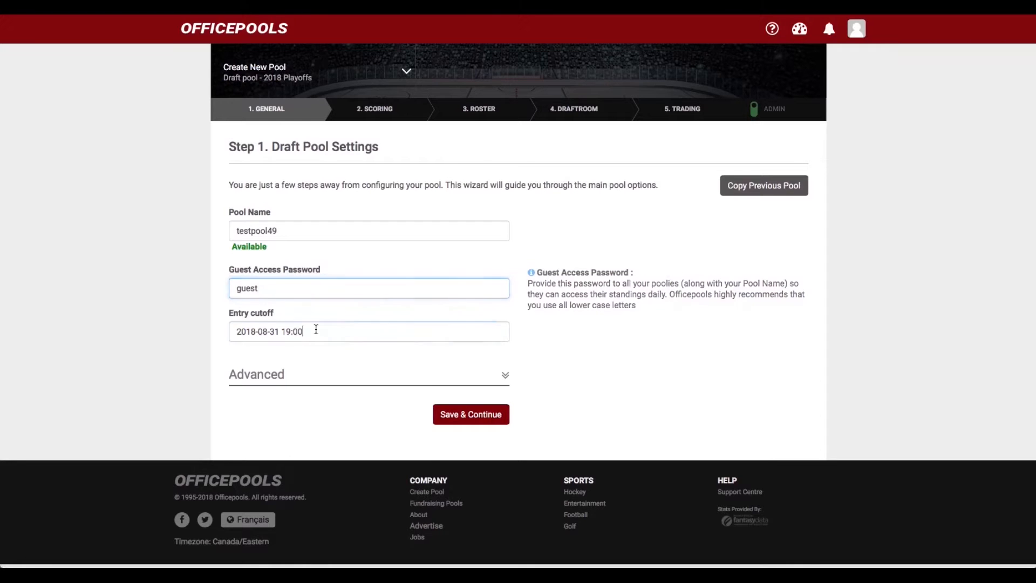
left_click(374, 355)
left_click(374, 355)
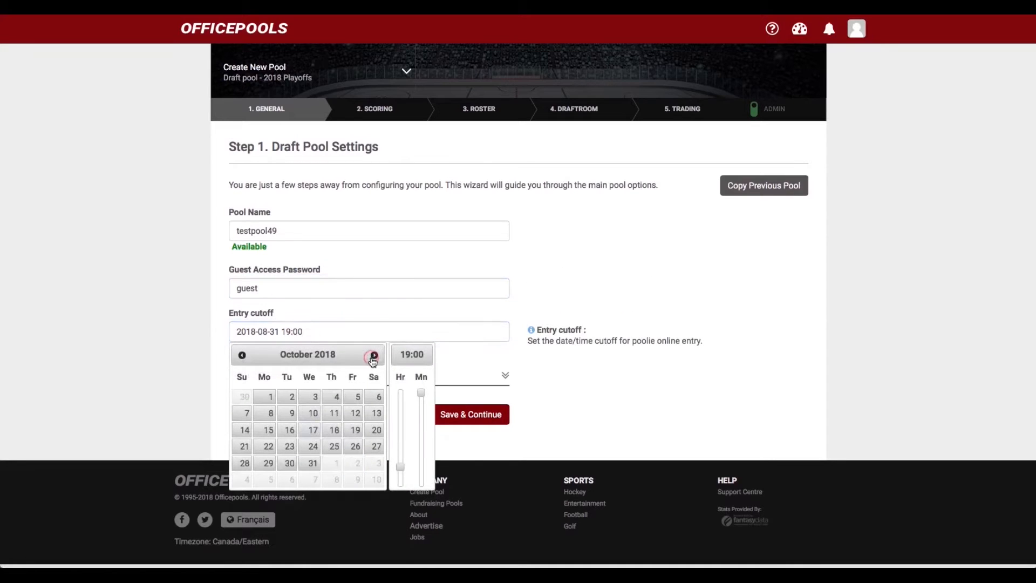
left_click(240, 358)
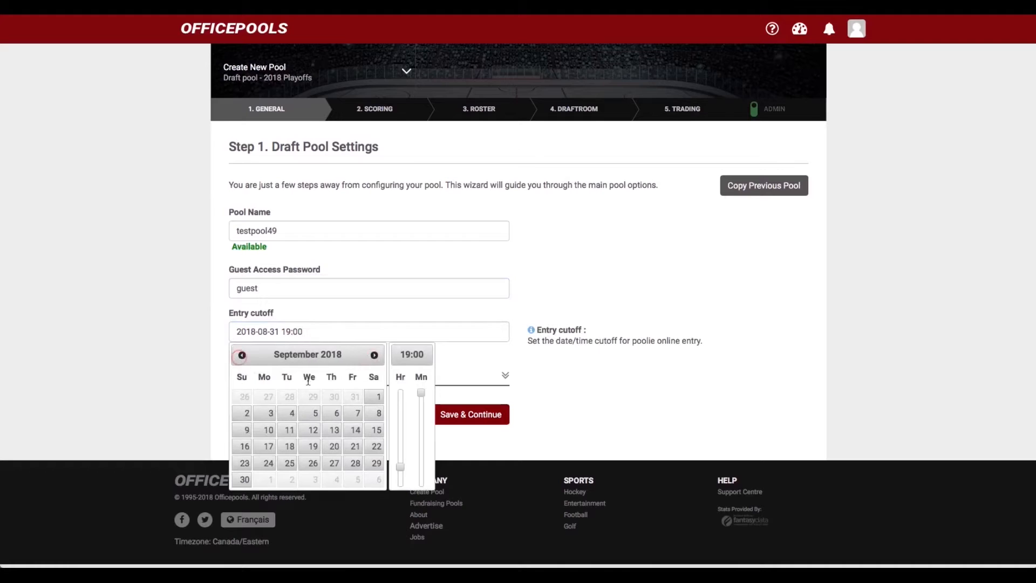
left_click(375, 397)
left_click(581, 399)
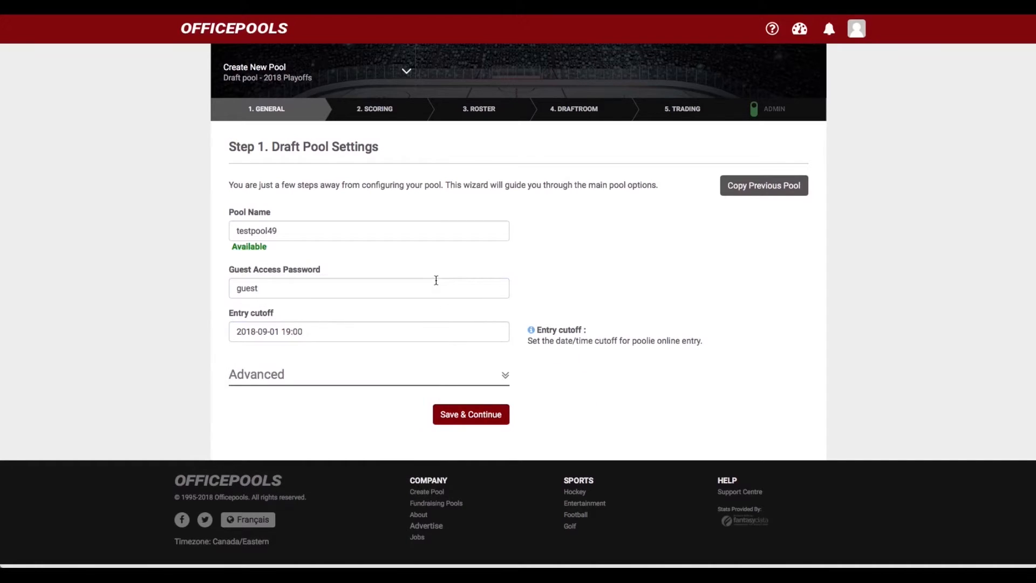
Expand the Advanced pool settings, review them, and collapse them again
left_click(505, 377)
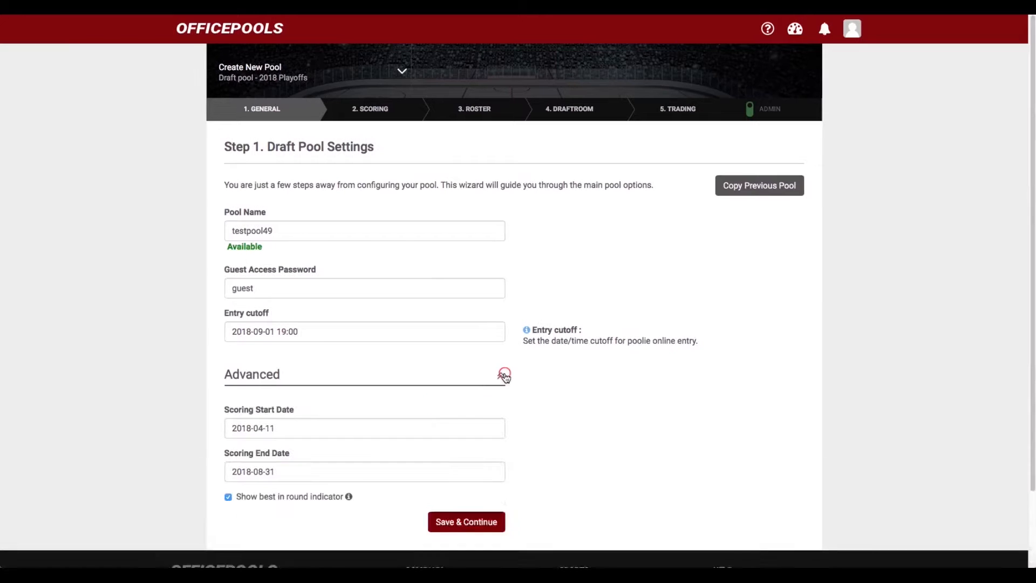
scroll(503, 393, "down", 3)
scroll(503, 394, "down", 1)
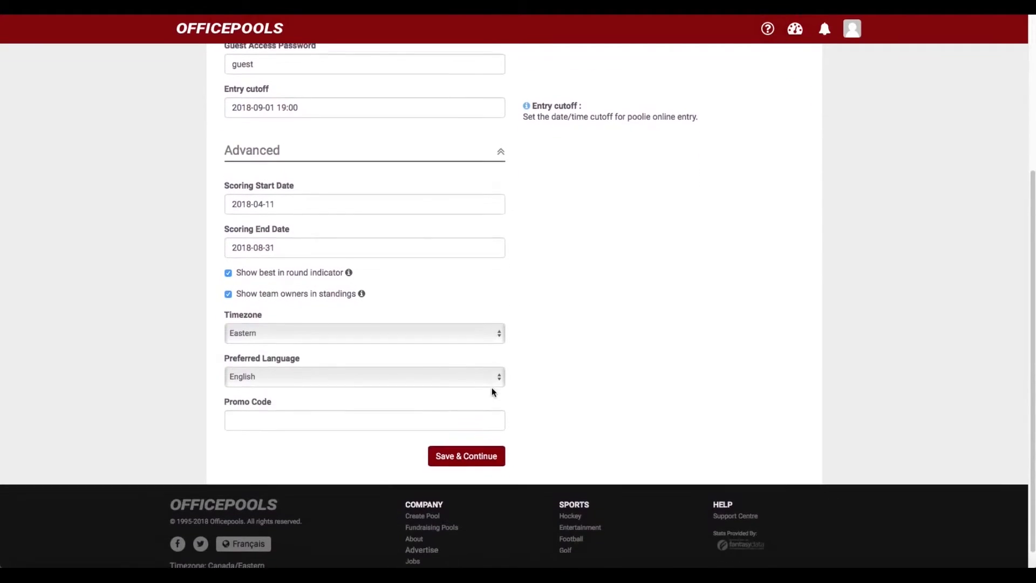
scroll(445, 381, "up", 3)
scroll(445, 380, "down", 3)
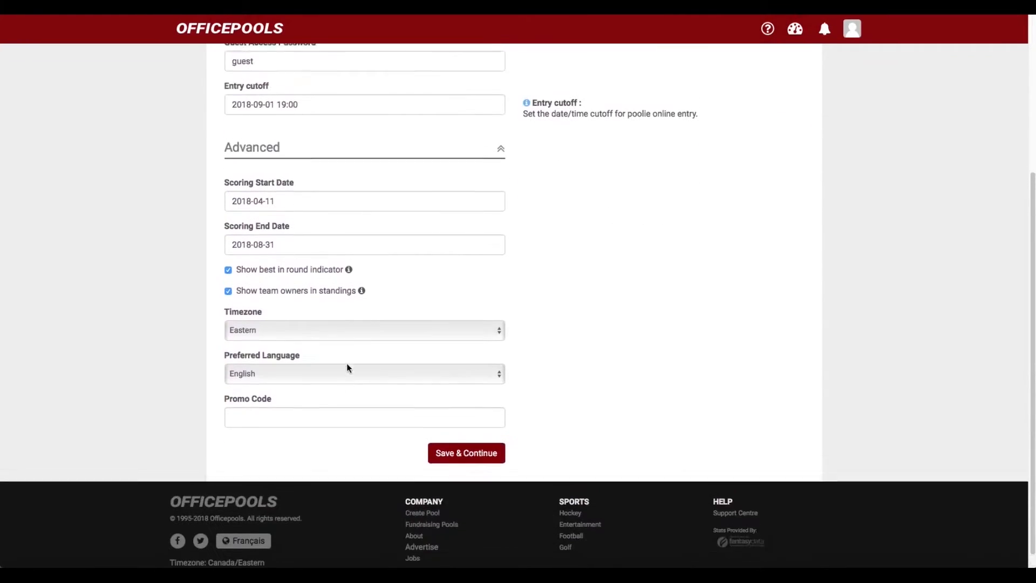
scroll(478, 378, "up", 5)
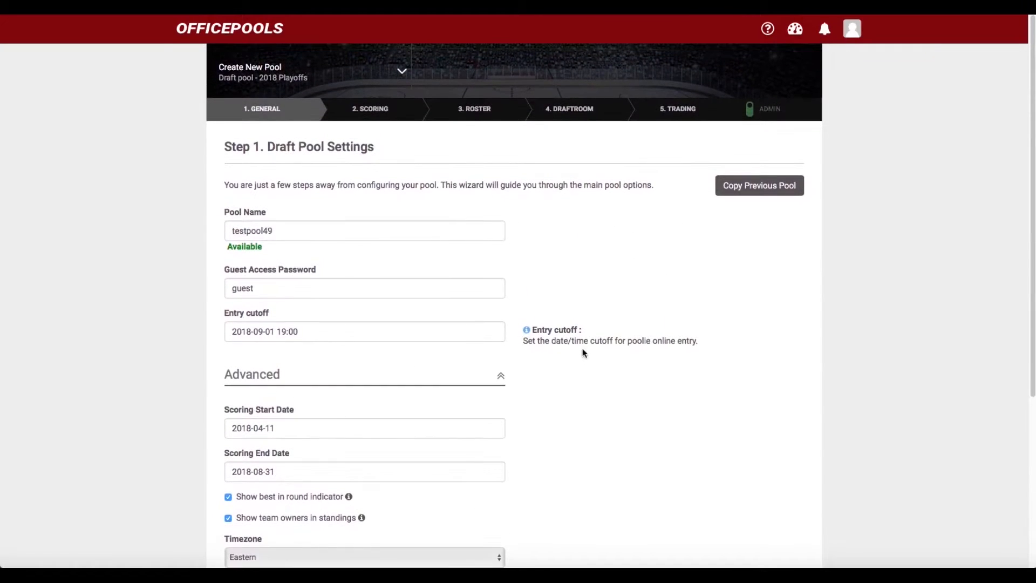
left_click(500, 375)
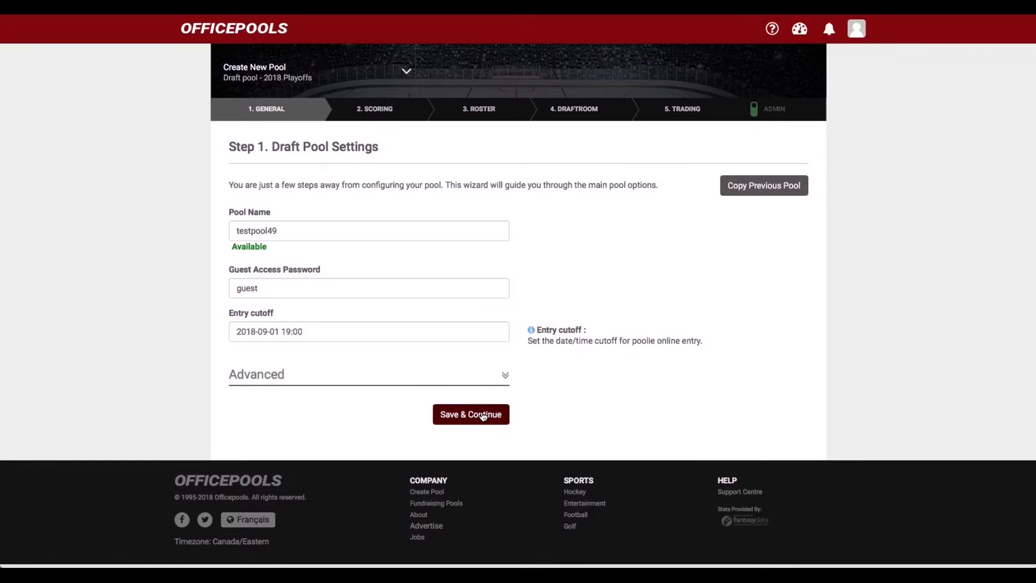
Save the general settings and continue to Step 2, Scoring
left_click(483, 415)
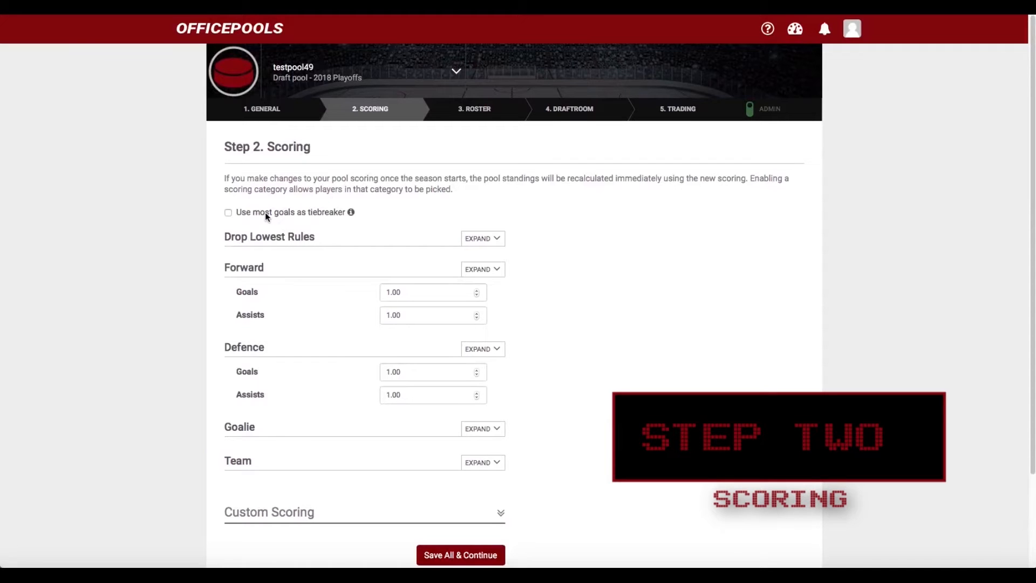
scroll(367, 236, "down", 1)
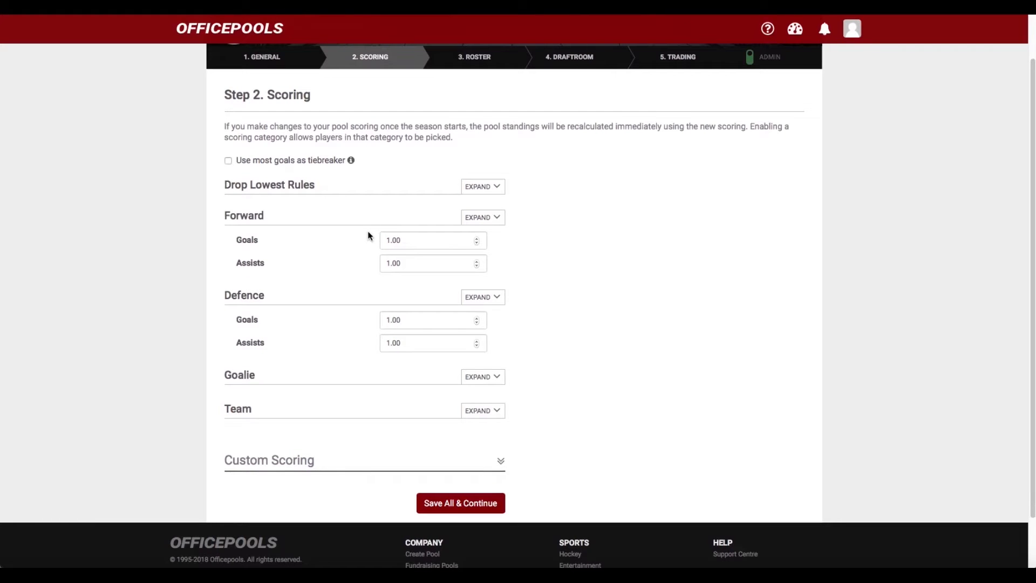
scroll(368, 235, "up", 1)
scroll(366, 235, "down", 1)
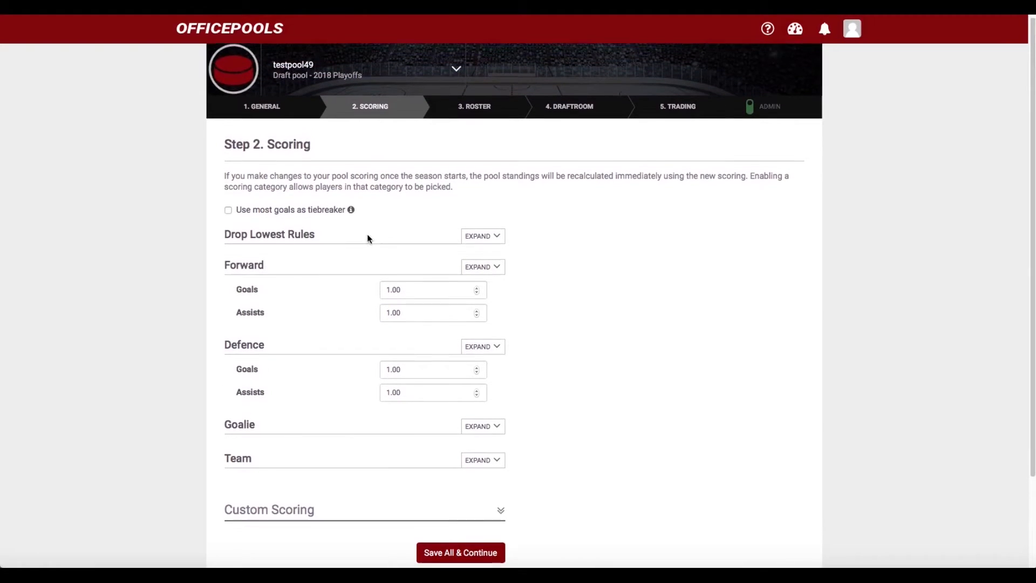
scroll(281, 211, "down", 1)
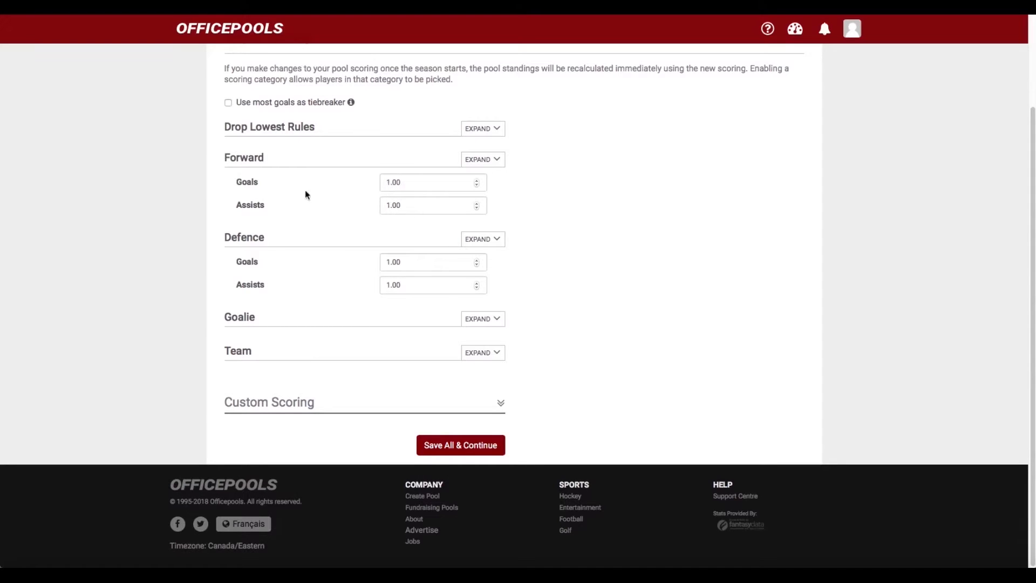
scroll(334, 274, "up", 2)
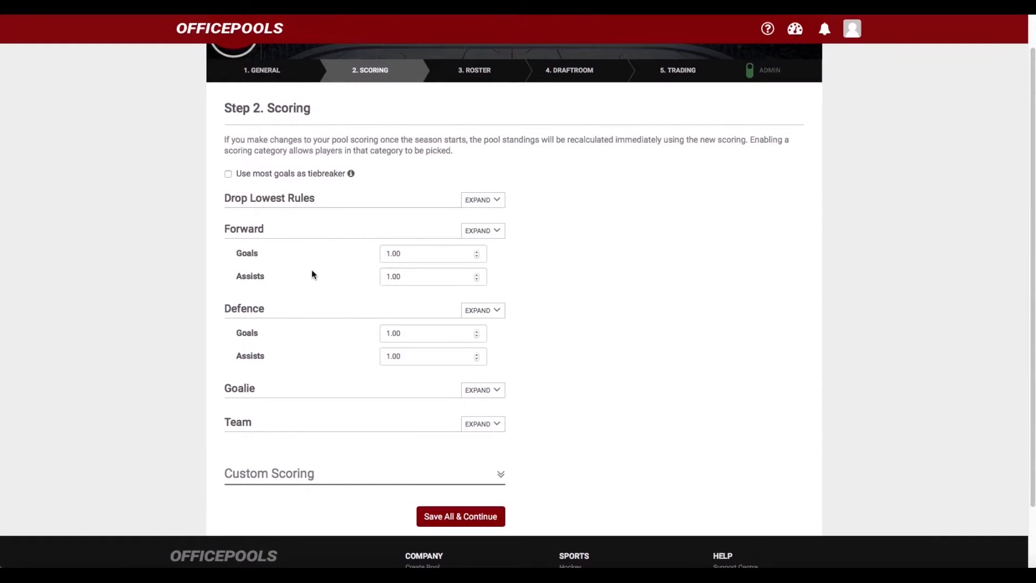
scroll(326, 270, "down", 1)
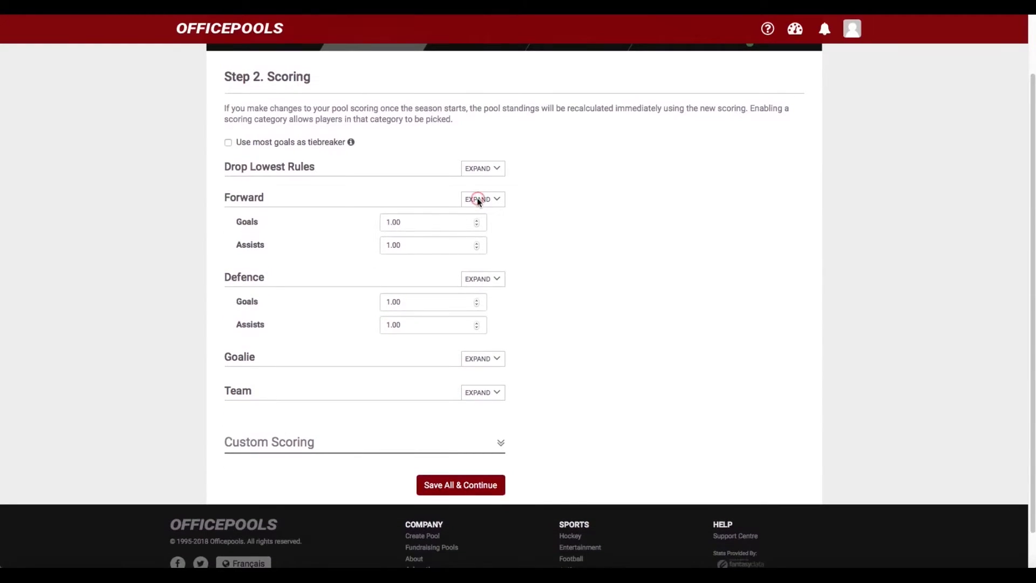
Expand all Forward scoring categories and set Goals to 2.00 points
left_click(478, 200)
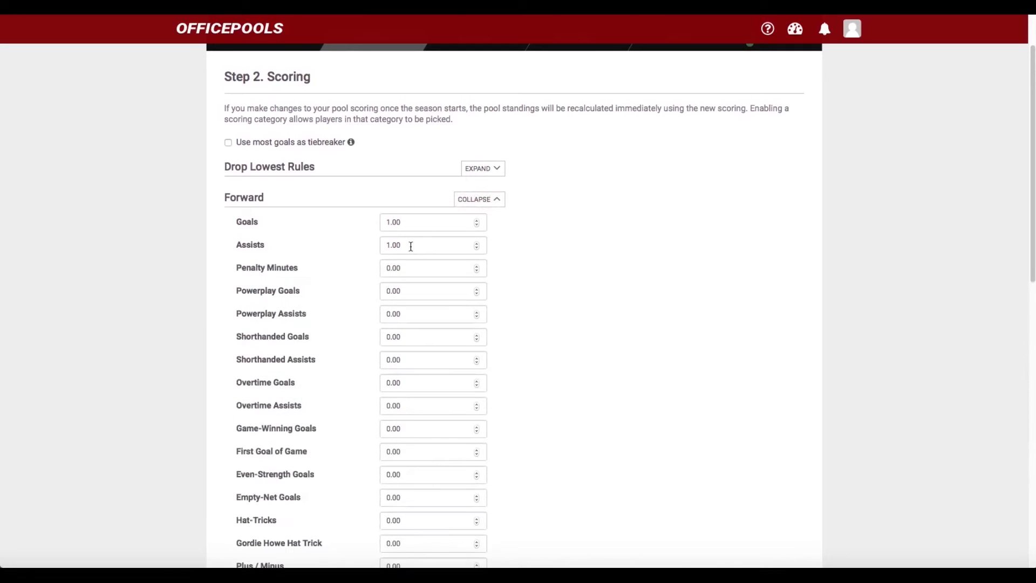
scroll(410, 246, "down", 8)
scroll(410, 246, "down", 5)
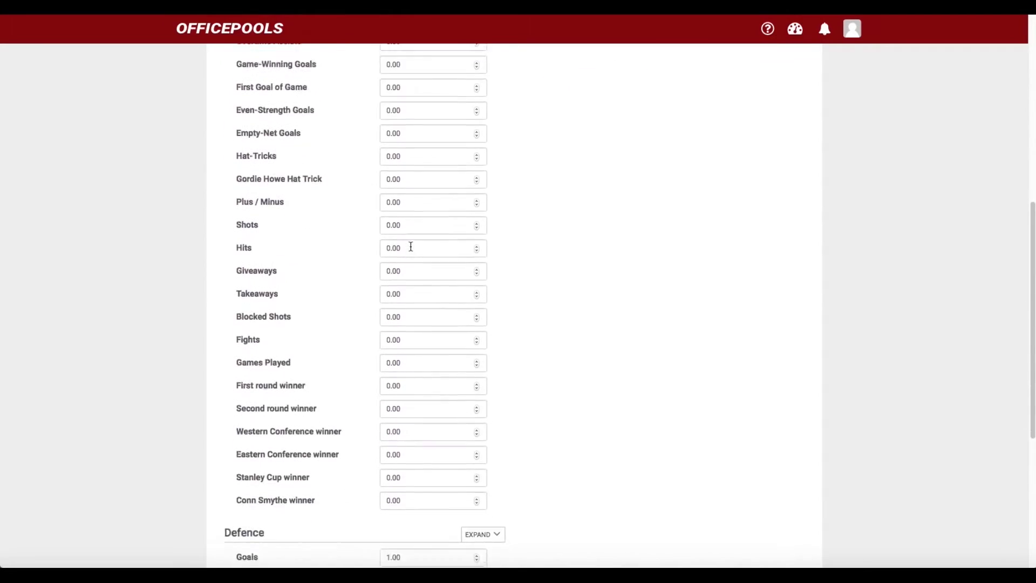
scroll(411, 246, "up", 12)
scroll(410, 246, "up", 3)
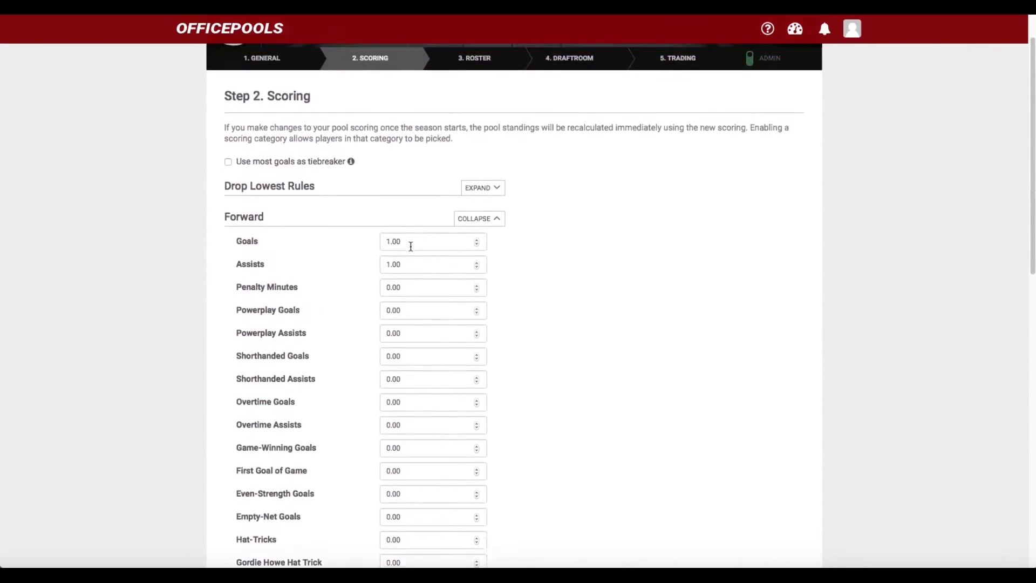
scroll(410, 246, "down", 3)
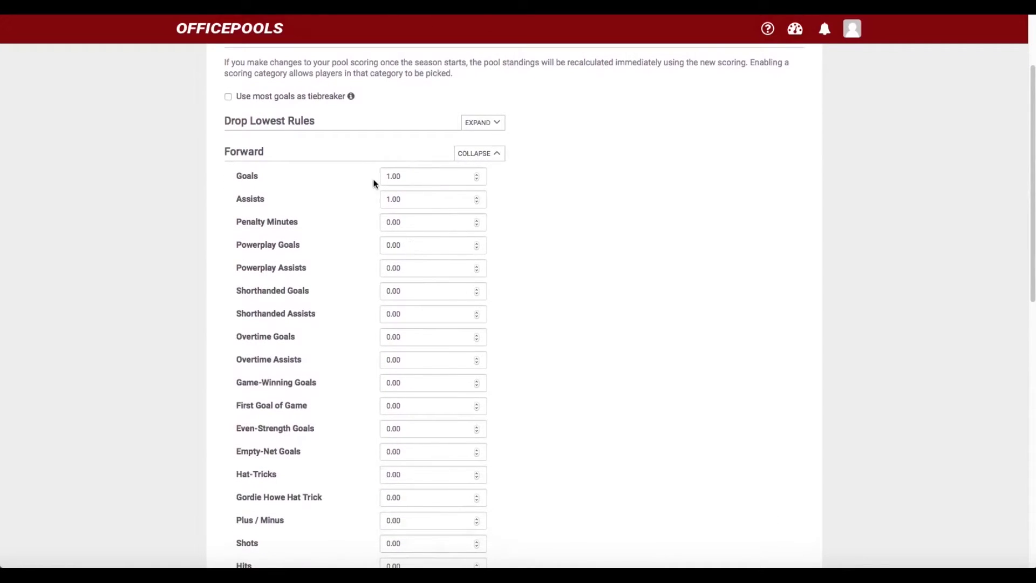
left_click(388, 176)
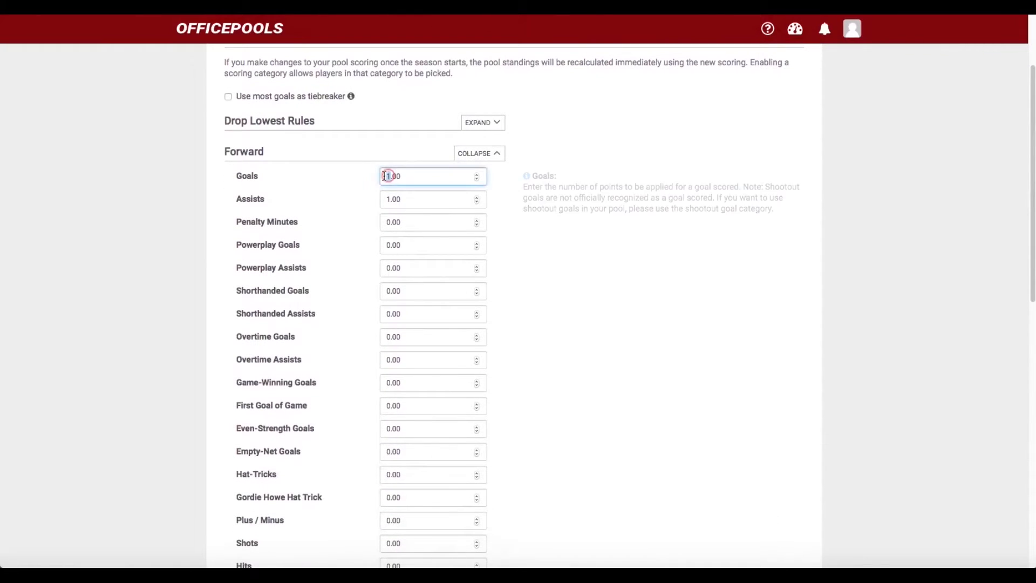
type("2")
left_click(555, 255)
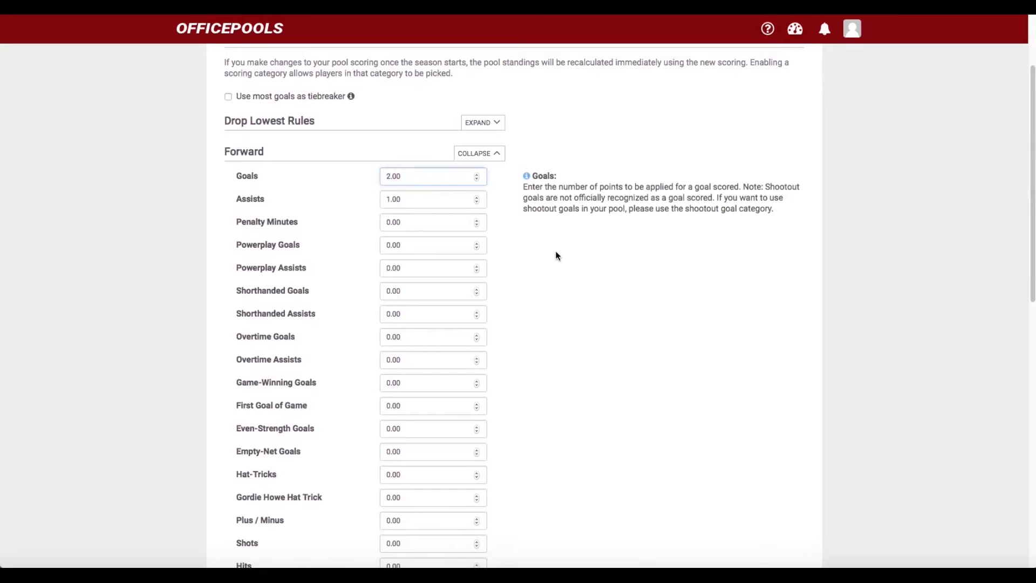
Set Forward Hat-Tricks to 5.00 points
scroll(416, 236, "down", 2)
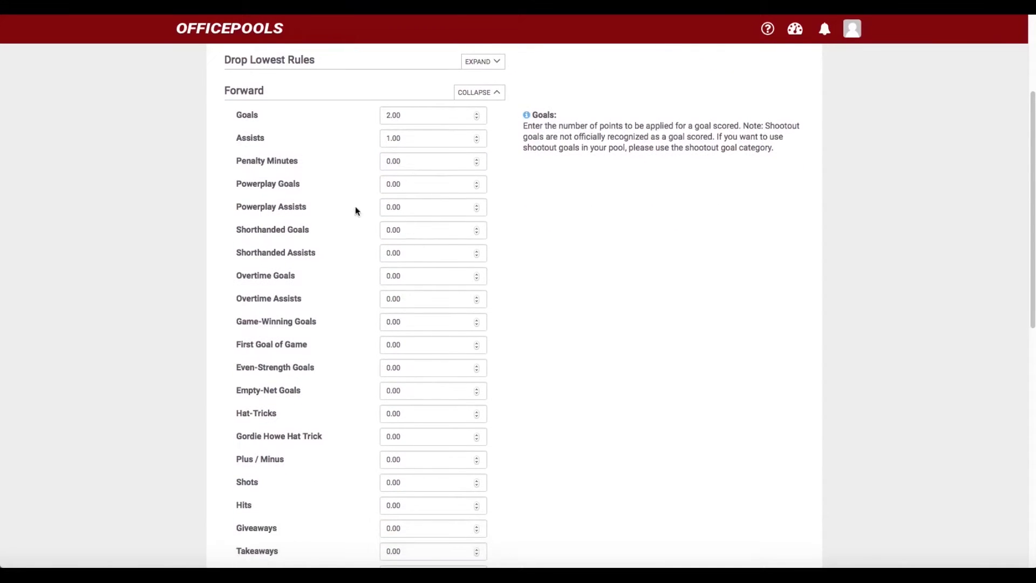
scroll(402, 281, "down", 5)
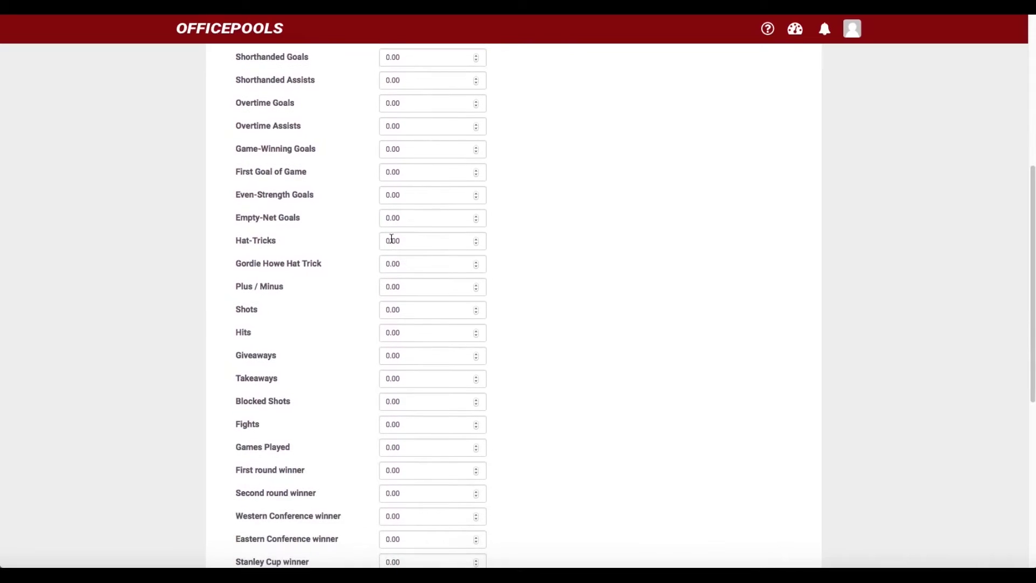
left_click(382, 239)
type("5")
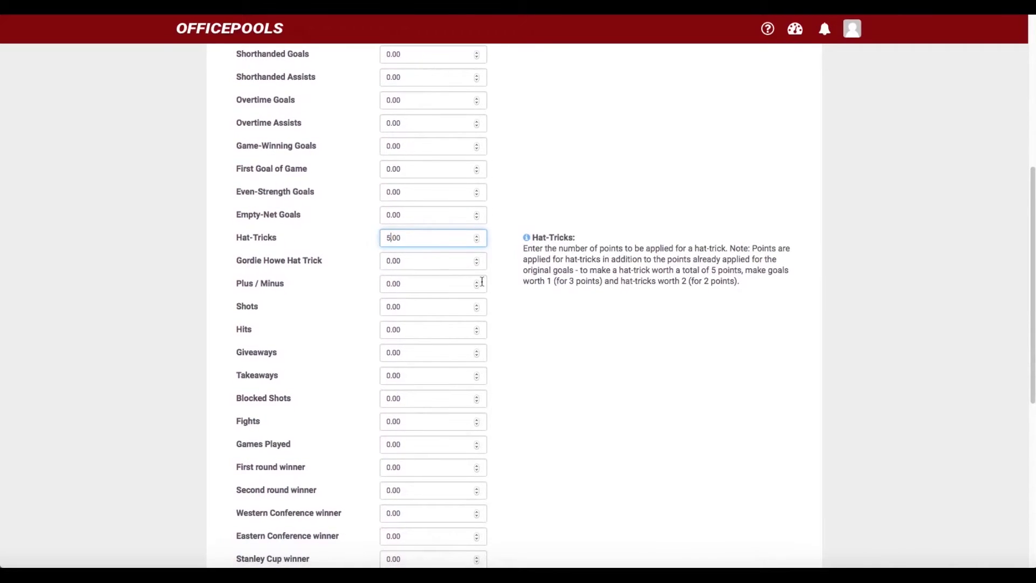
left_click(531, 317)
scroll(470, 311, "down", 3)
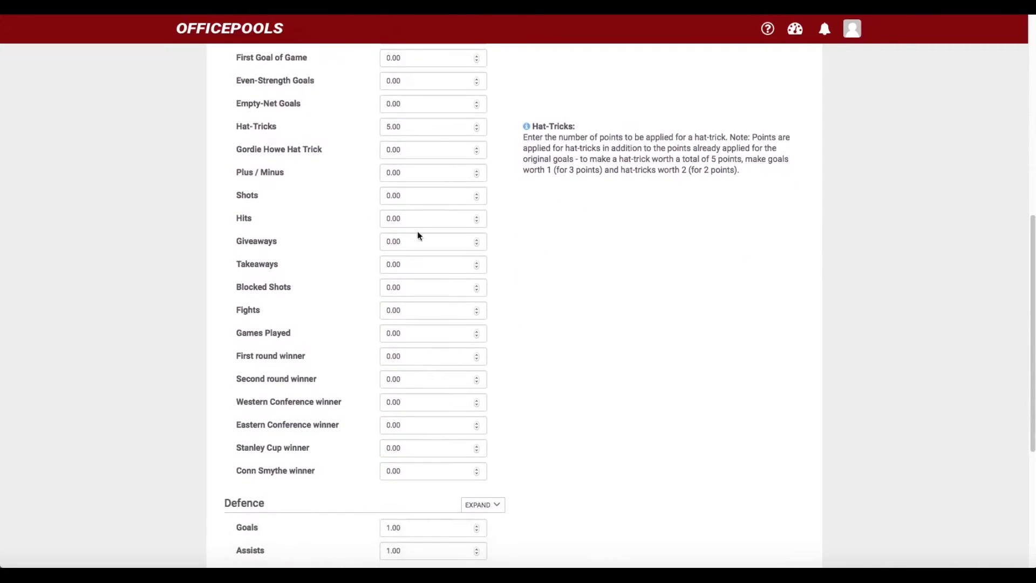
scroll(458, 400, "up", 8)
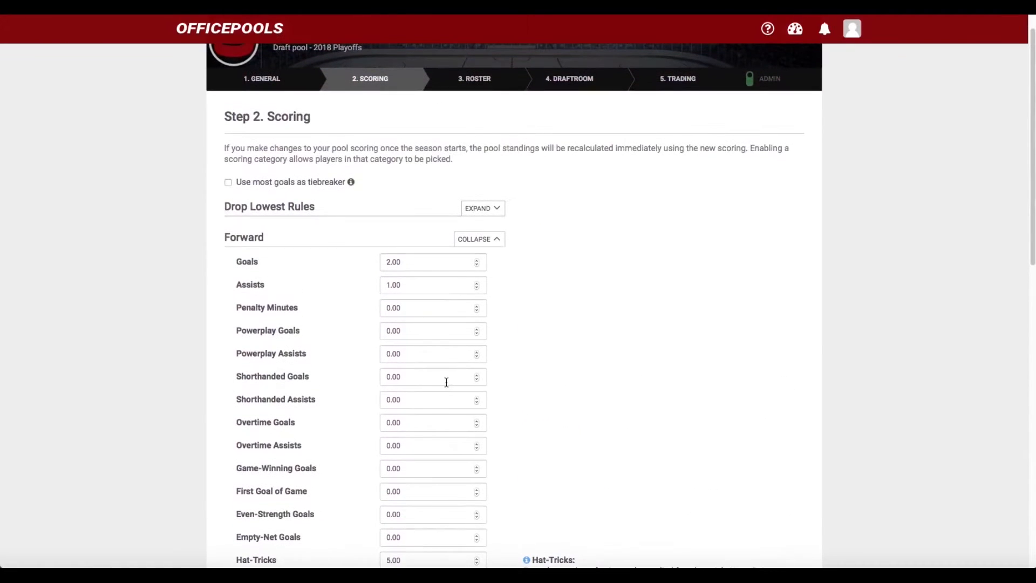
Collapse the Forward list and set Defence Goals to 2.00 points
left_click(472, 241)
scroll(529, 314, "down", 3)
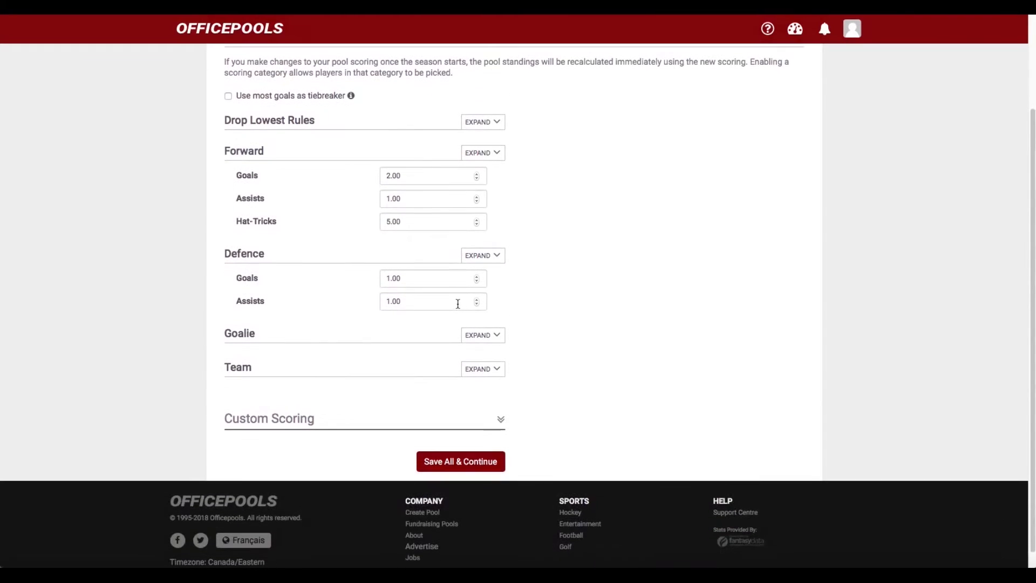
left_click(387, 278)
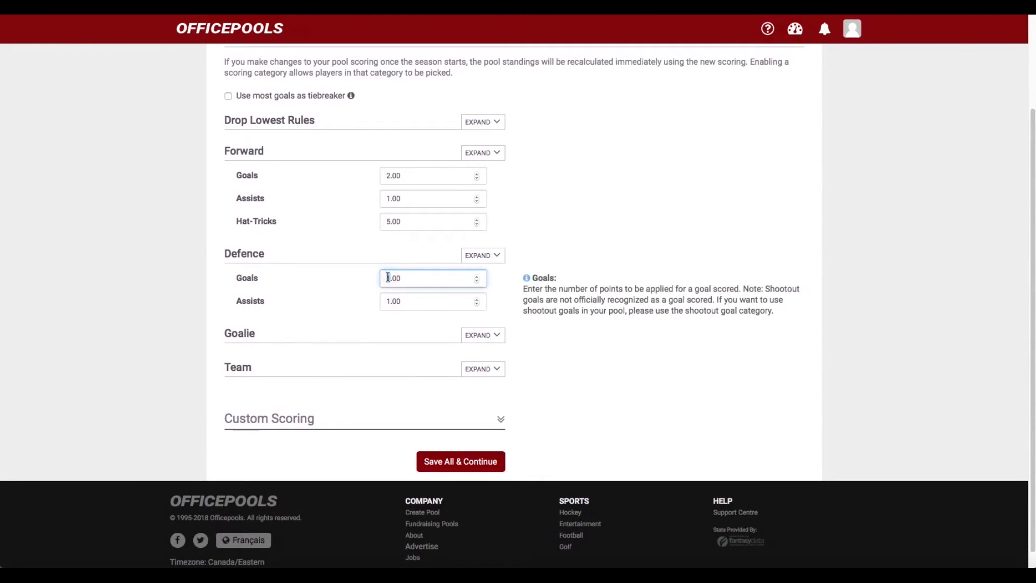
type("2")
left_click(564, 348)
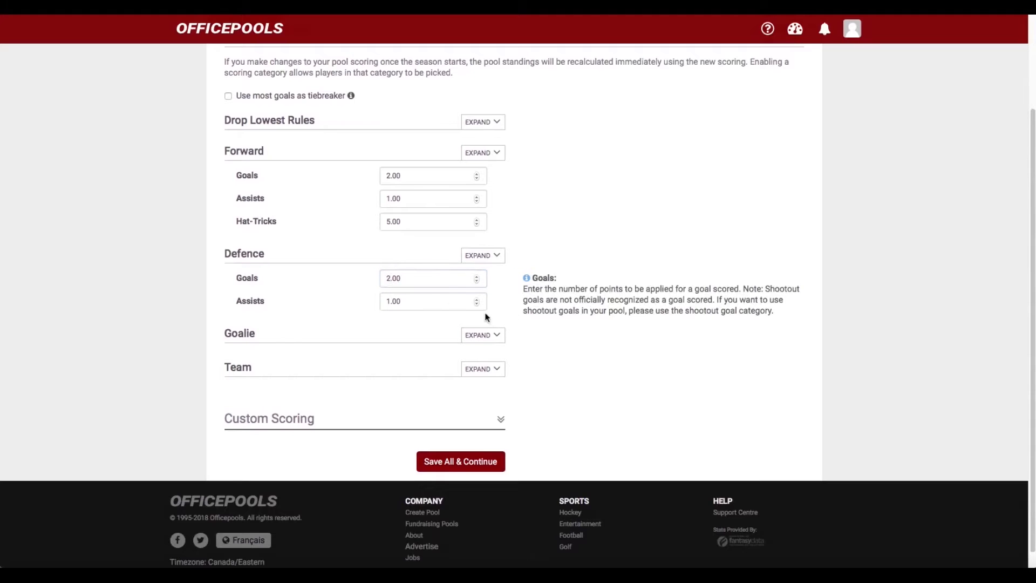
Expand Defence, set its Hat-Tricks to 5.00 points, then collapse the Defence list
left_click(484, 261)
scroll(455, 339, "down", 2)
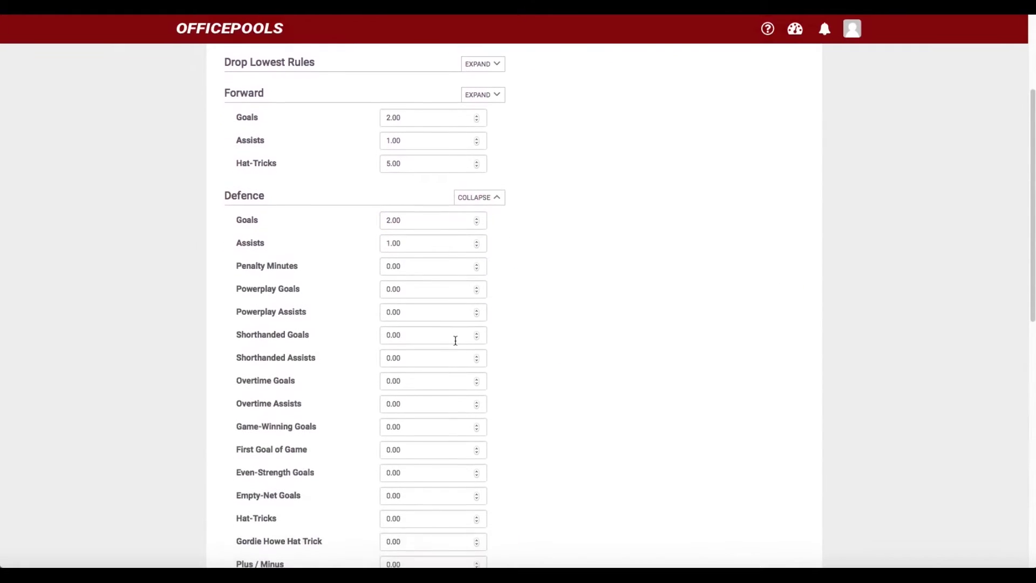
scroll(453, 339, "down", 2)
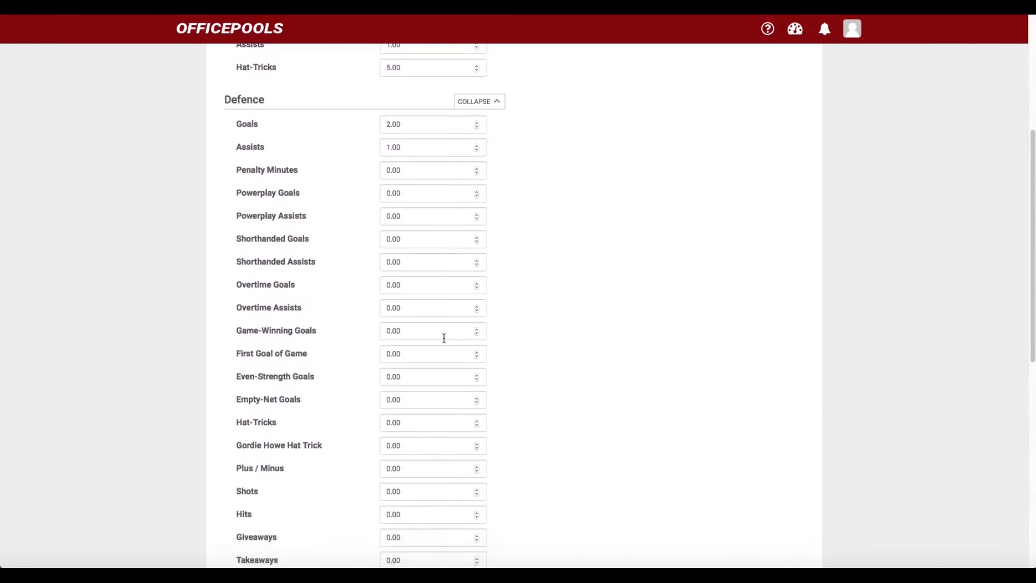
left_click(387, 417)
type("5")
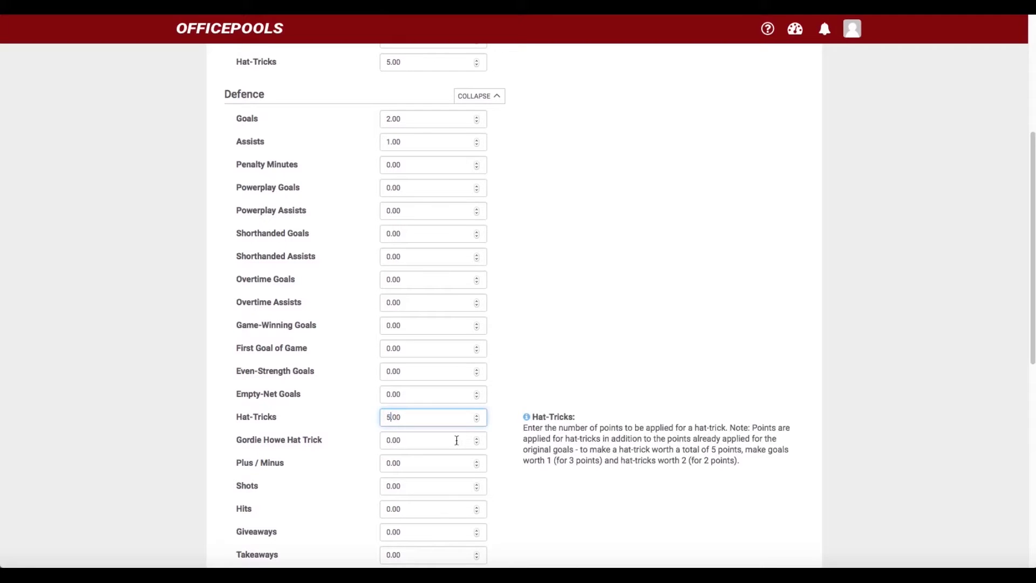
left_click(548, 346)
scroll(528, 332, "up", 2)
left_click(476, 186)
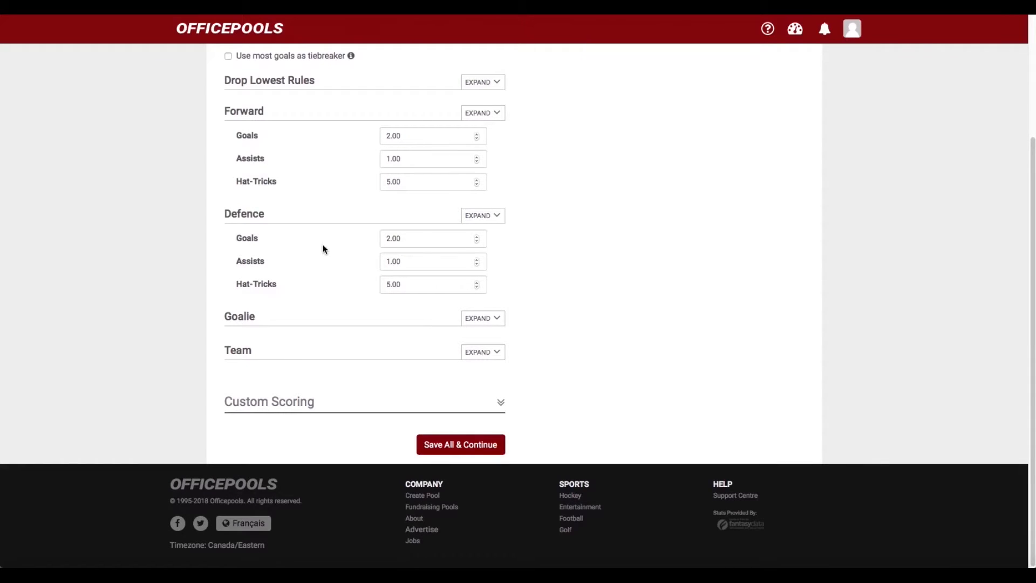
scroll(326, 243, "up", 3)
scroll(328, 242, "down", 3)
Expand all Goalie scoring categories and set Wins to 2.00 points
left_click(470, 318)
scroll(471, 331, "down", 1)
scroll(470, 329, "down", 2)
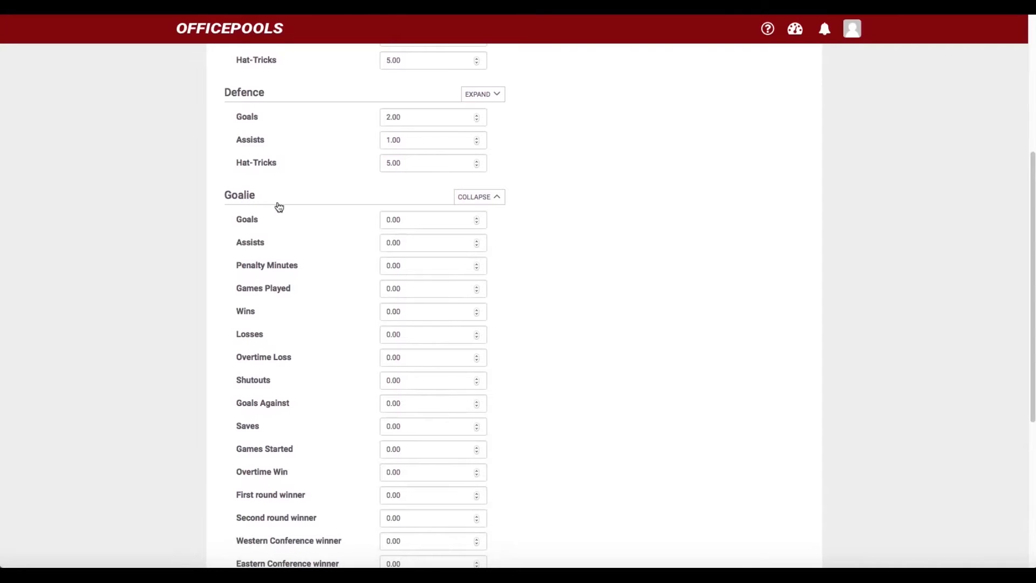
scroll(407, 241, "down", 3)
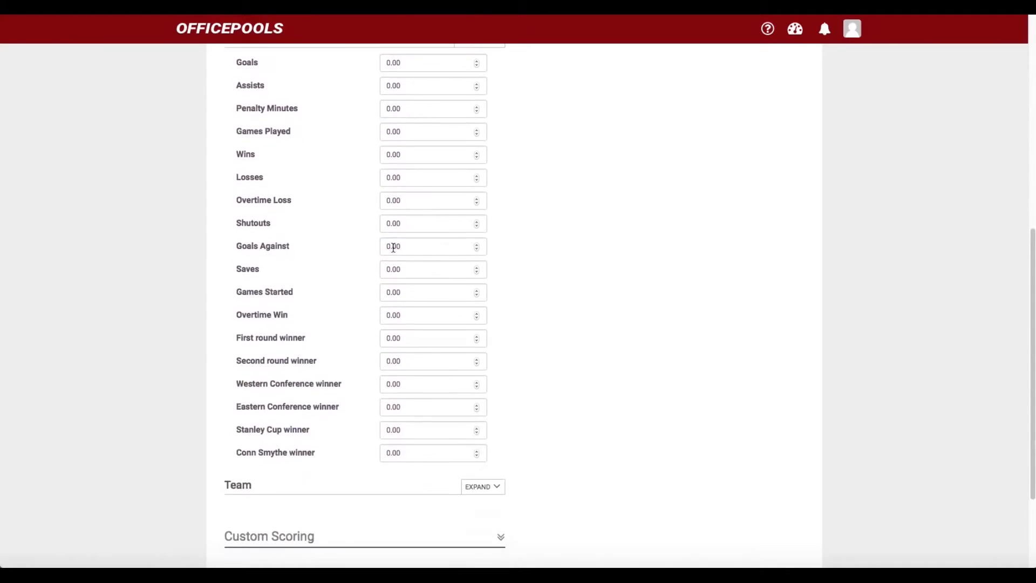
scroll(394, 251, "up", 3)
scroll(393, 251, "down", 1)
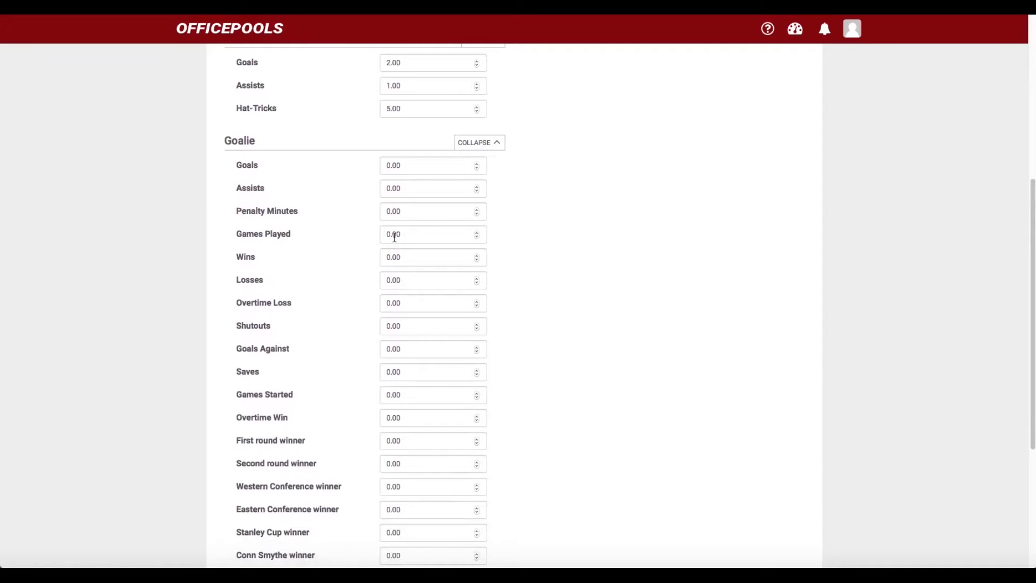
left_click(386, 255)
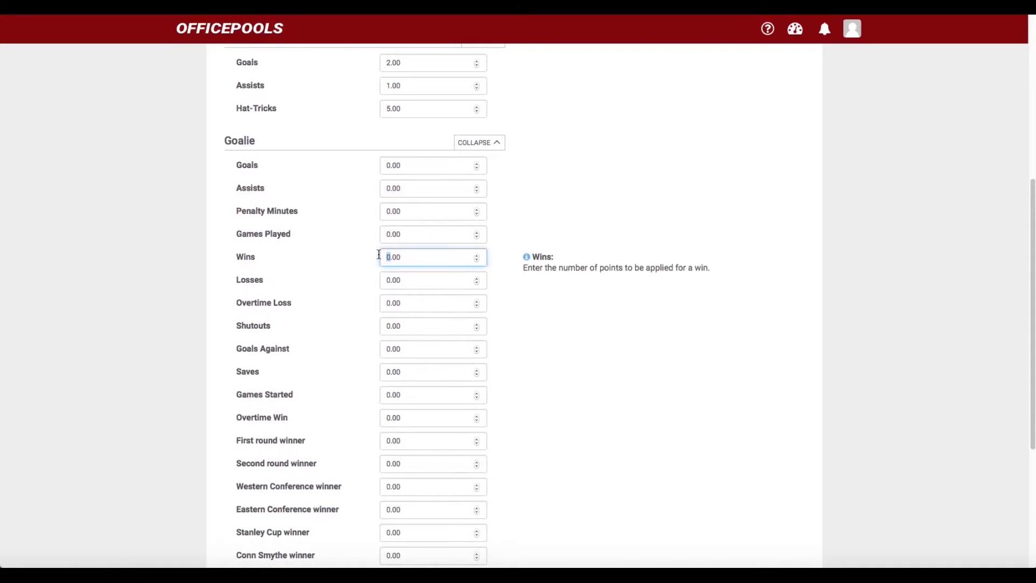
type("2")
left_click(536, 291)
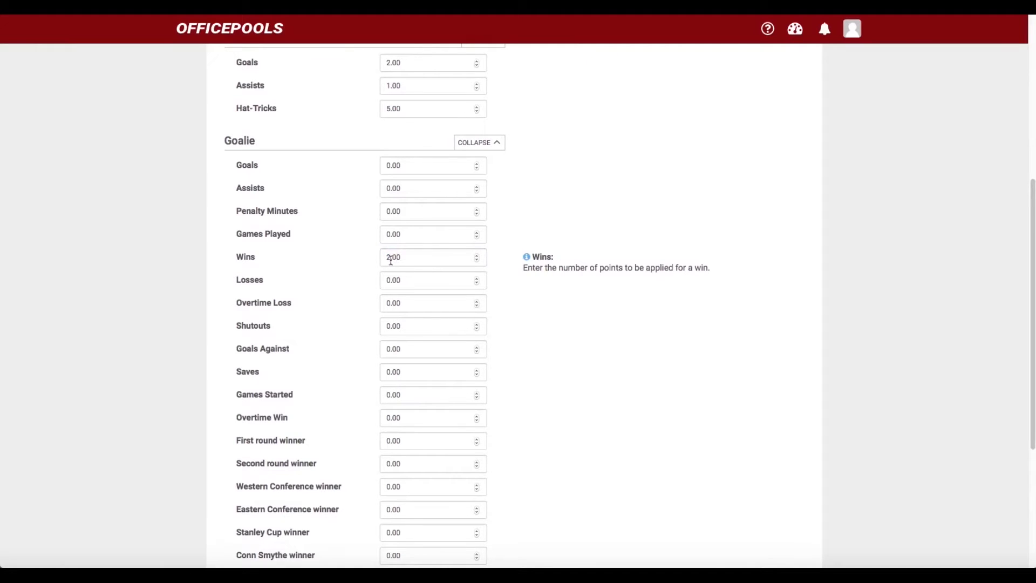
Set Goalie Shutouts to 5, Goals to 50, Assists to 1, then collapse Goalie
scroll(391, 260, "down", 1)
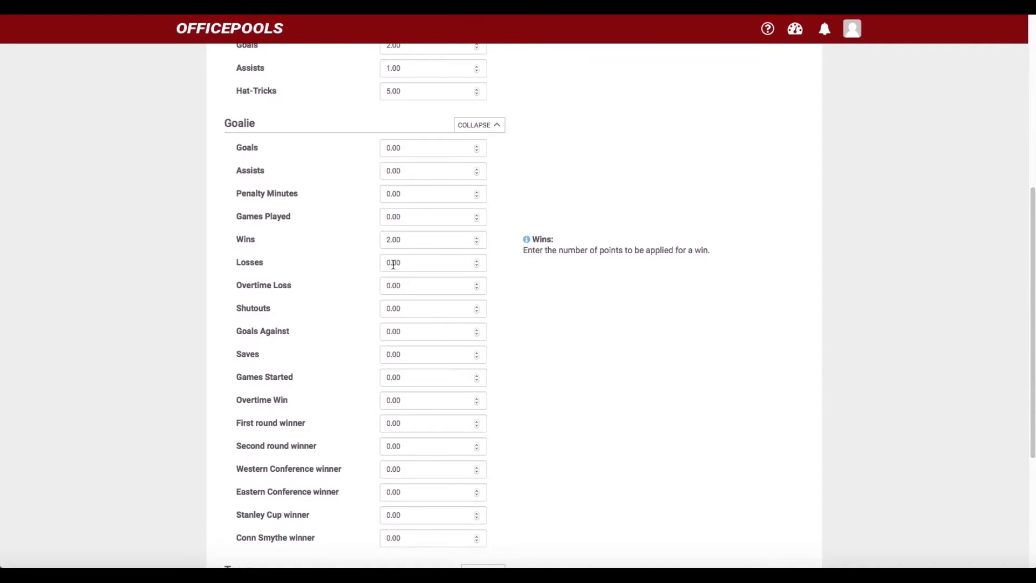
left_click_drag(390, 308, 382, 307)
left_click(537, 367)
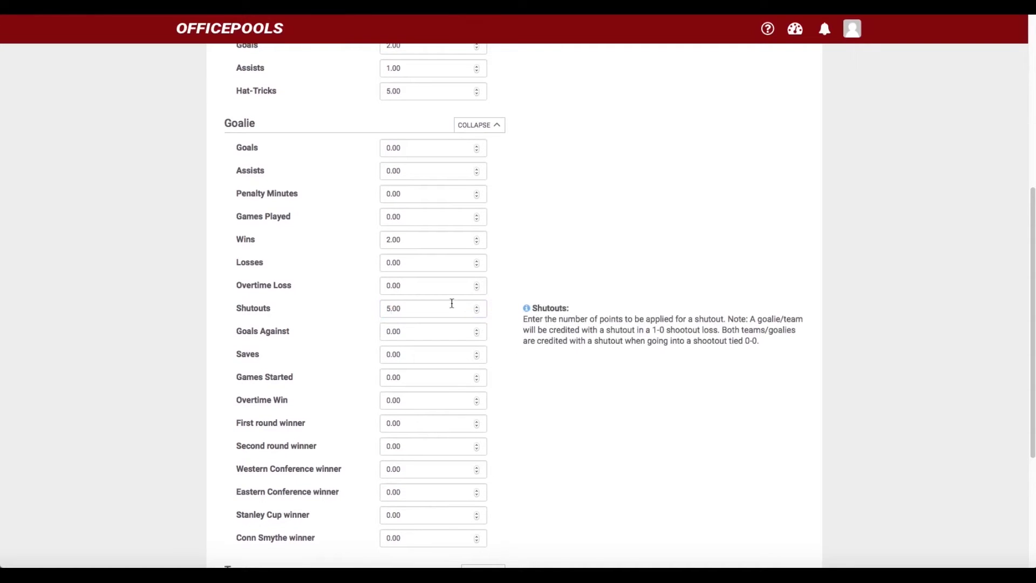
scroll(432, 284, "up", 2)
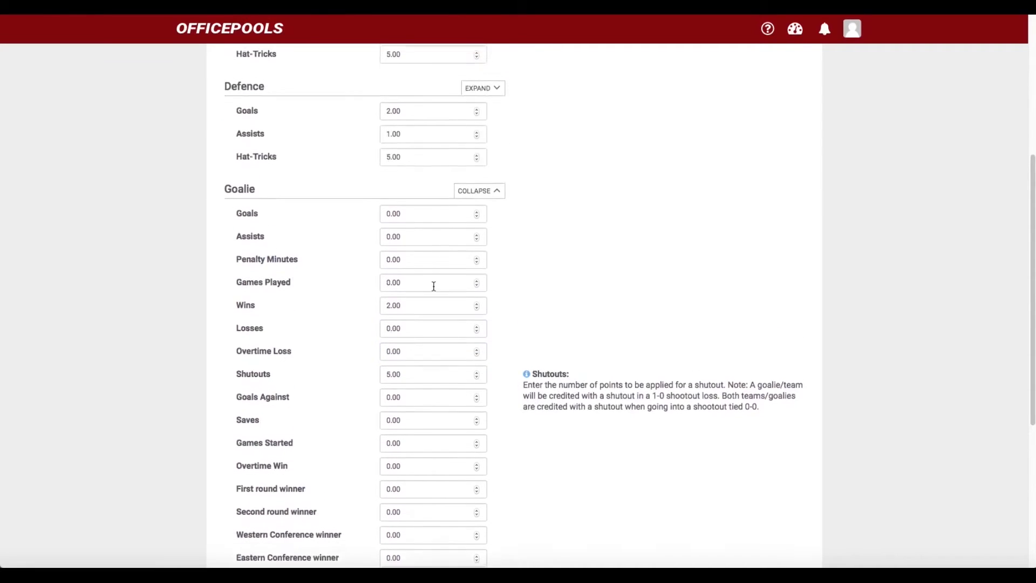
double_click(404, 220)
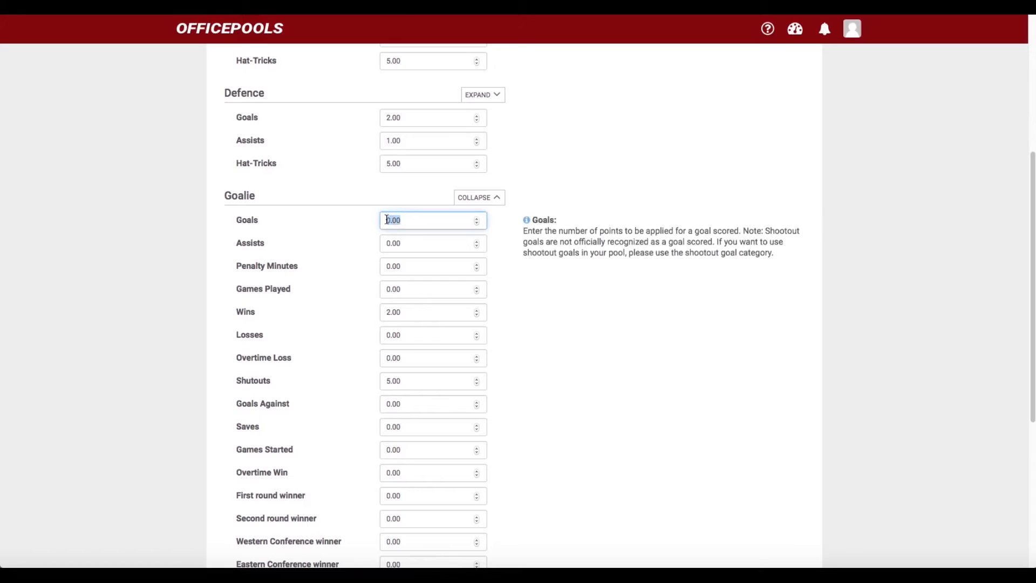
type("50")
left_click(542, 306)
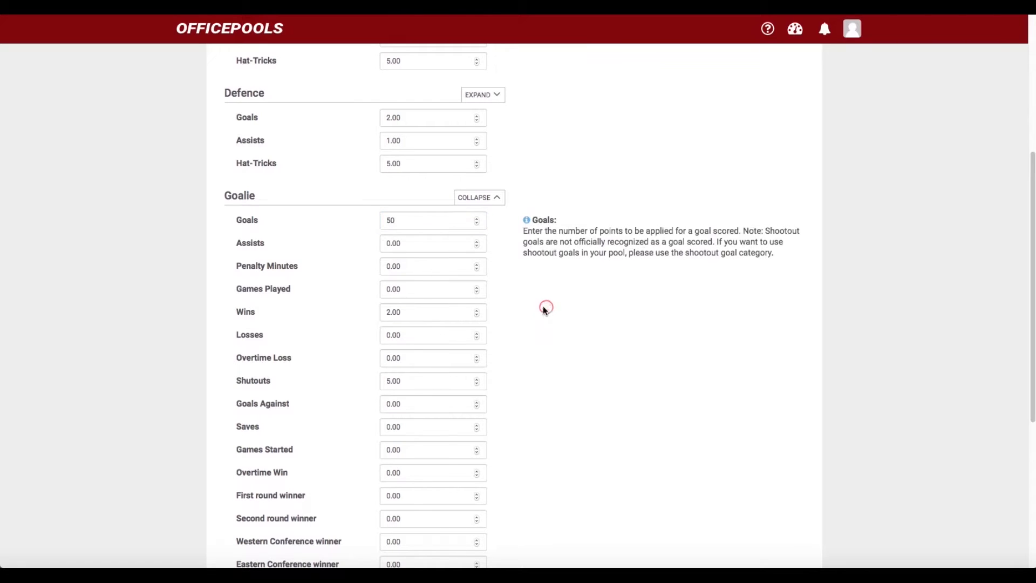
left_click(387, 244)
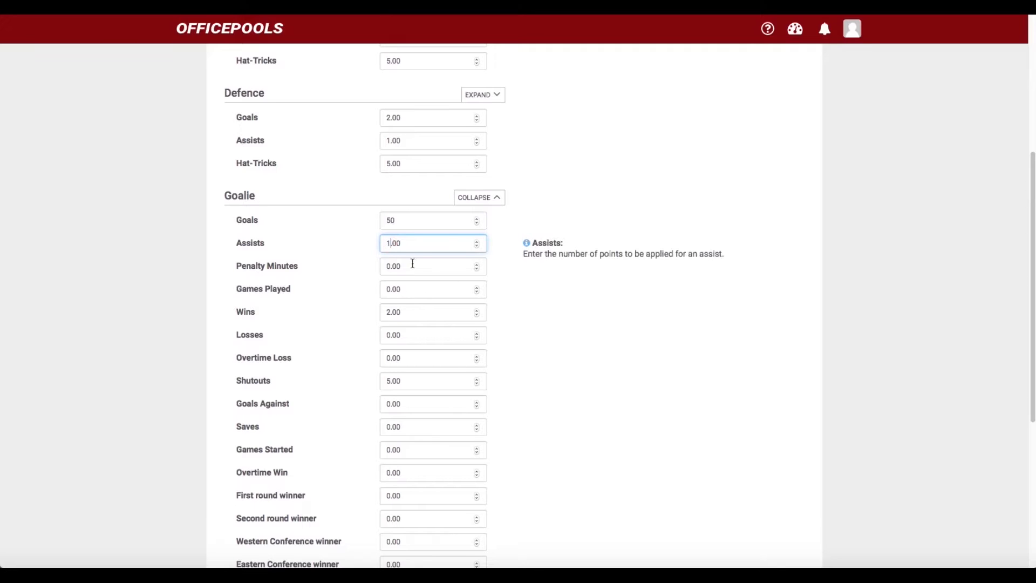
left_click(588, 342)
left_click(481, 200)
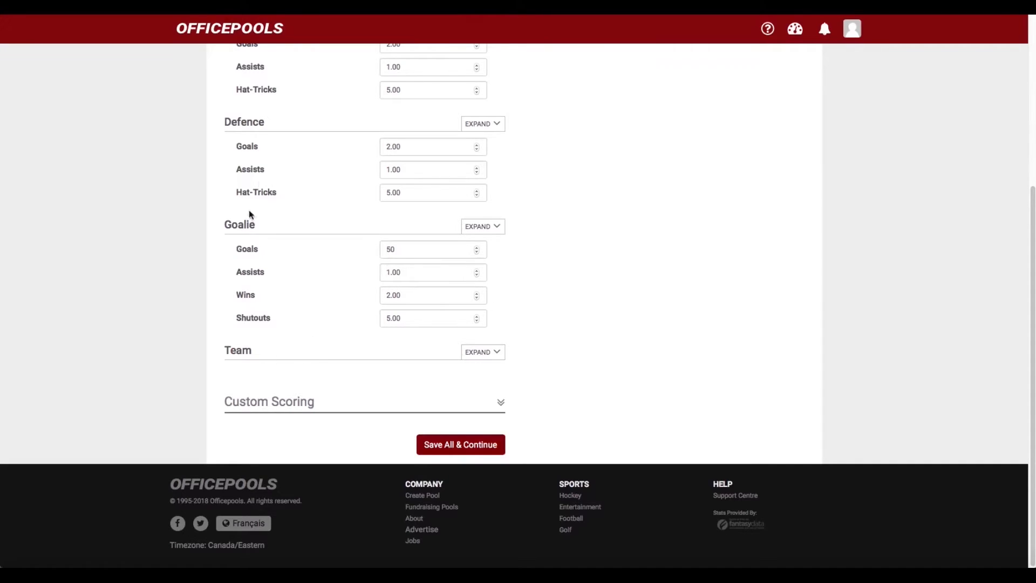
left_click(476, 355)
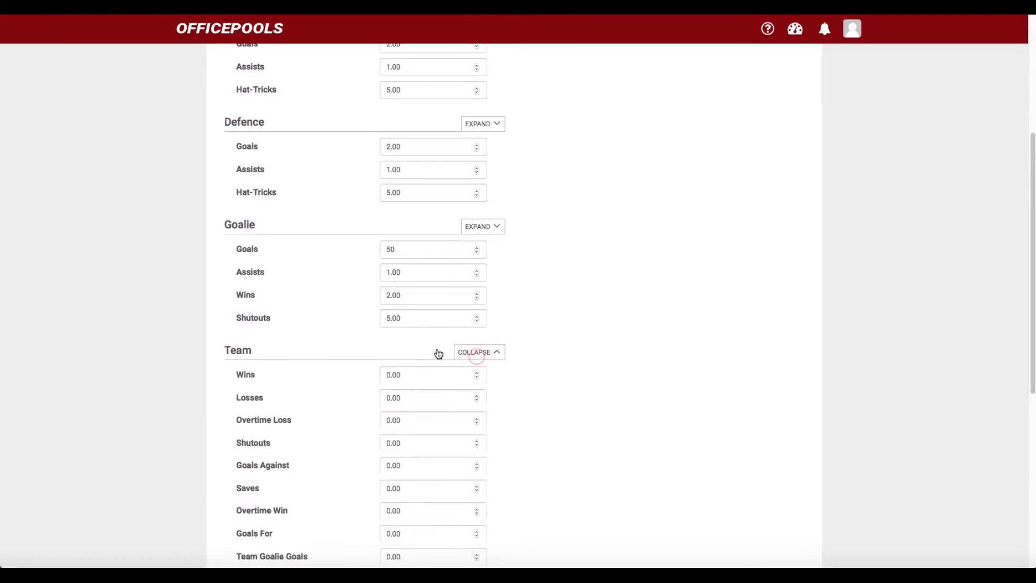
scroll(438, 354, "down", 2)
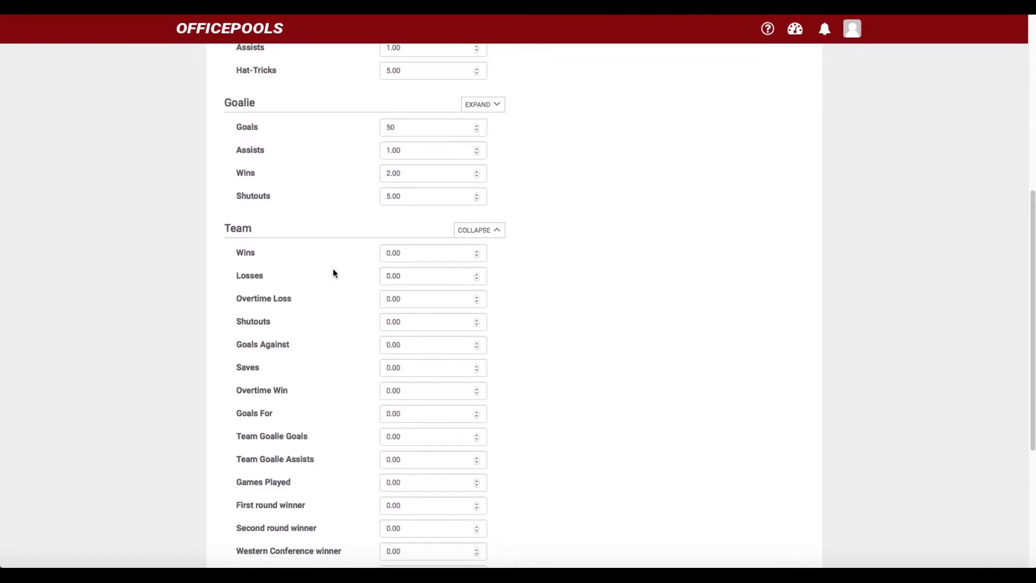
left_click(476, 230)
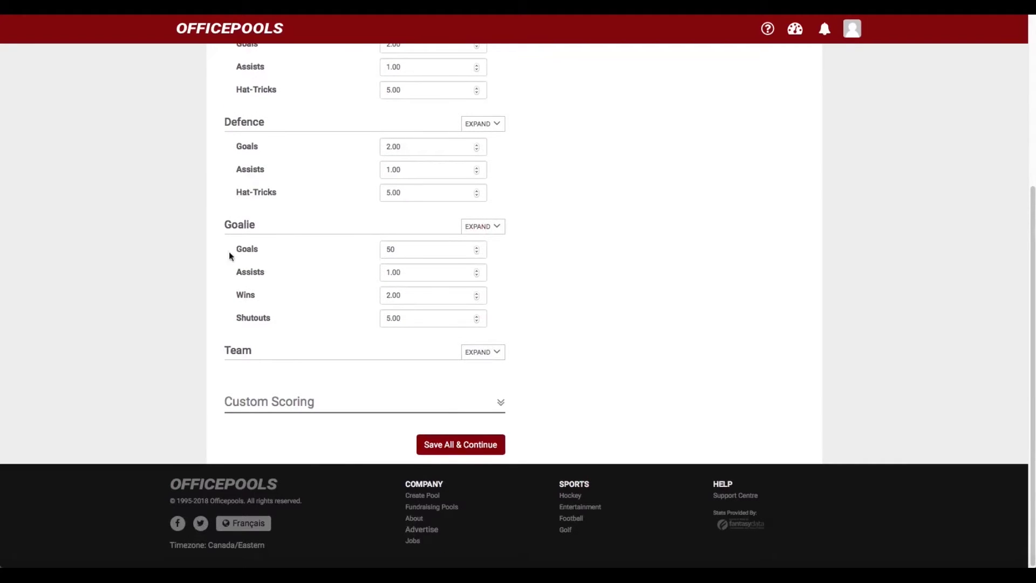
left_click(479, 352)
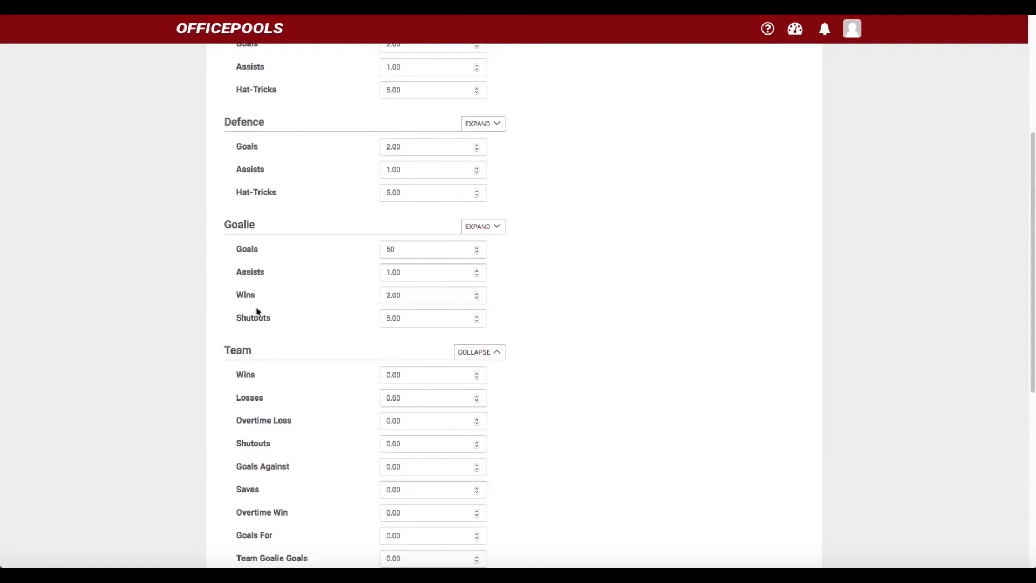
scroll(233, 280, "down", 3)
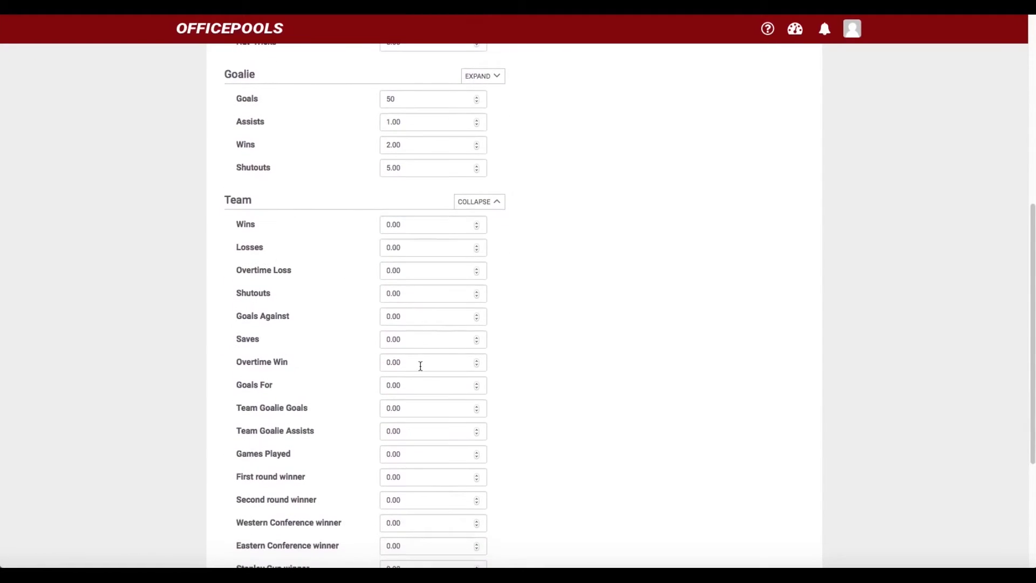
scroll(419, 310, "up", 3)
scroll(420, 310, "down", 2)
scroll(420, 313, "up", 1)
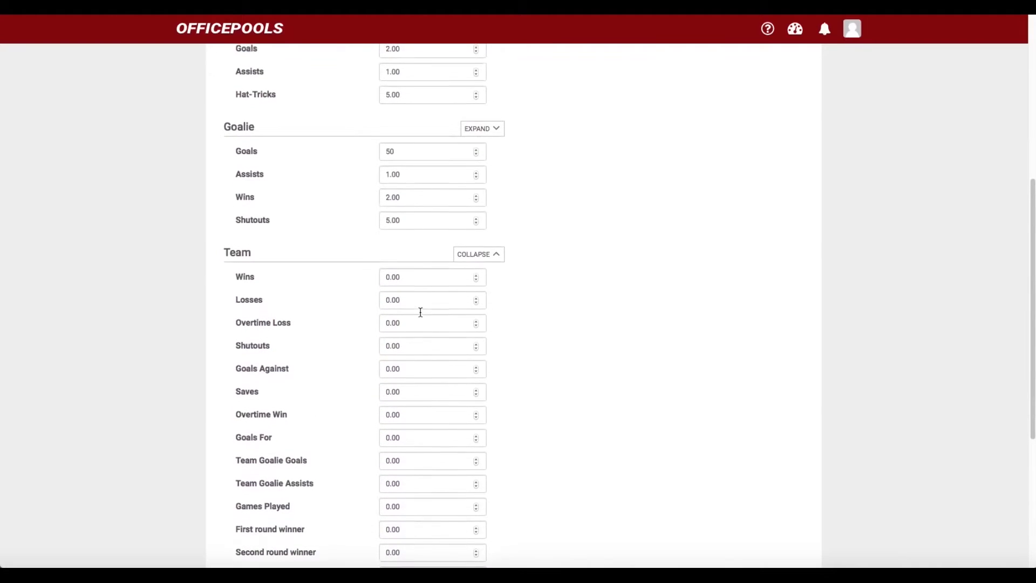
scroll(420, 315, "up", 2)
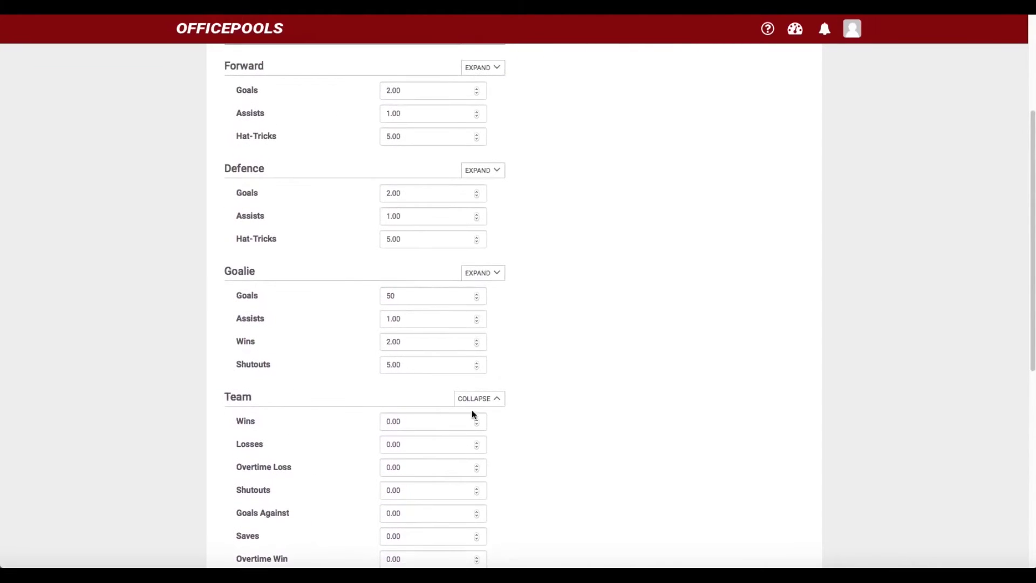
left_click(474, 399)
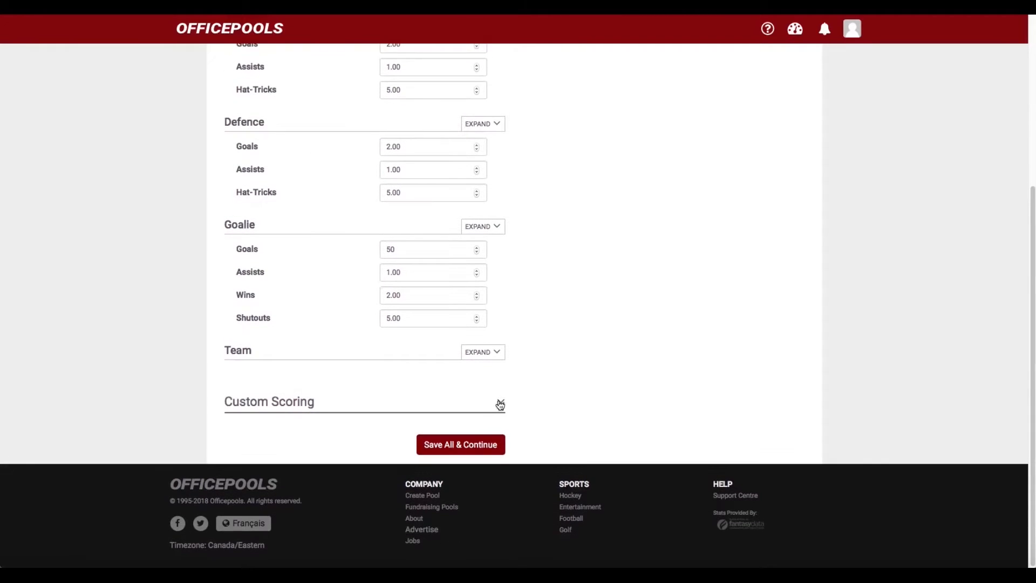
Reveal the Custom Scoring categories below the standard scoring
left_click(500, 404)
scroll(502, 399, "down", 4)
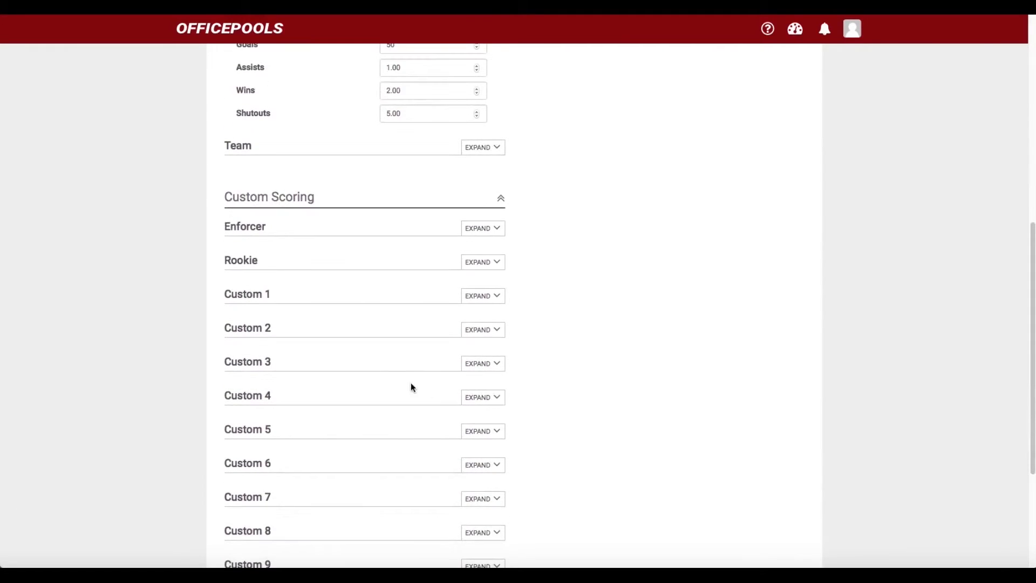
scroll(406, 367, "down", 1)
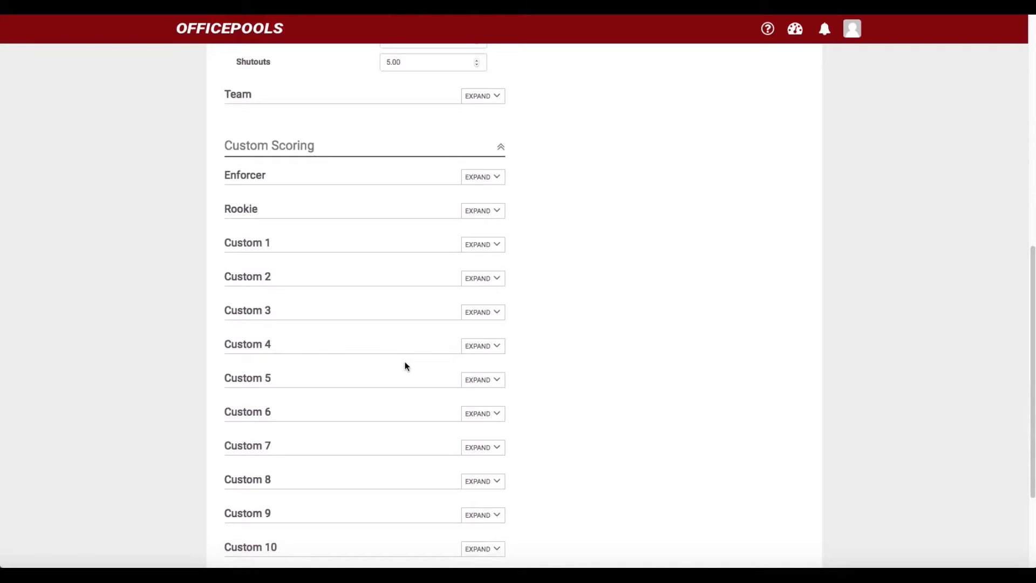
scroll(380, 289, "up", 1)
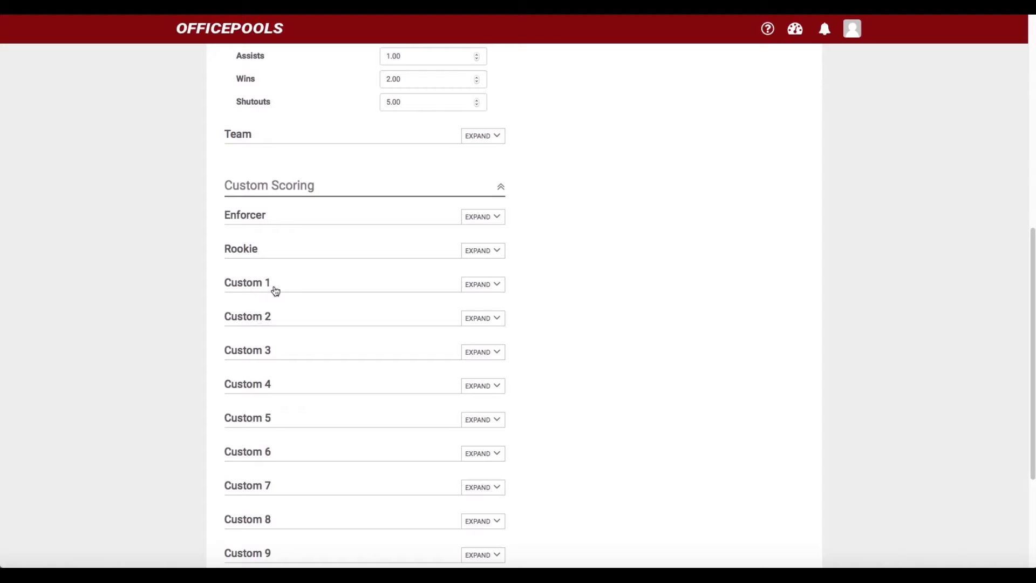
scroll(391, 307, "up", 2)
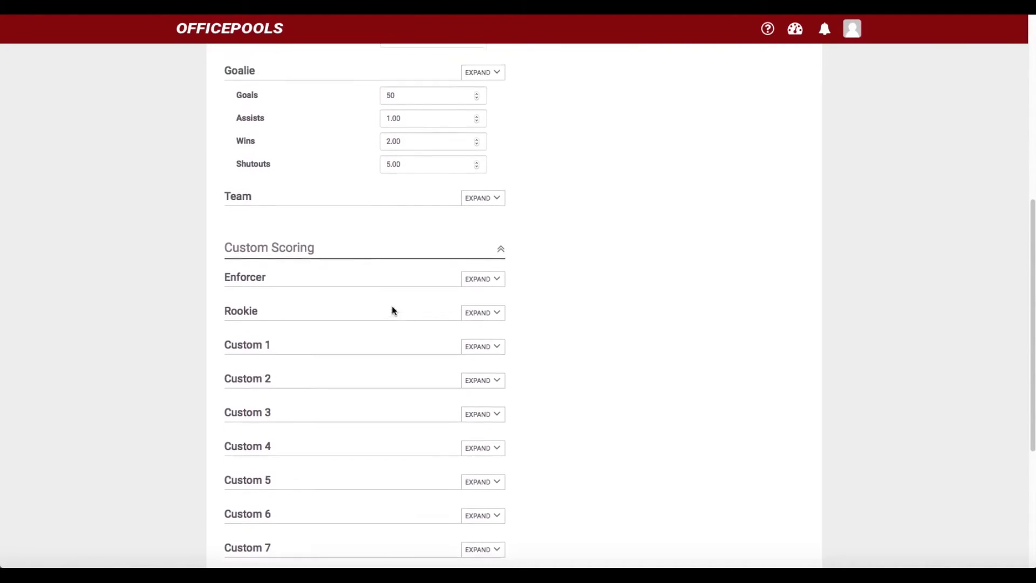
scroll(392, 308, "down", 1)
scroll(391, 310, "down", 1)
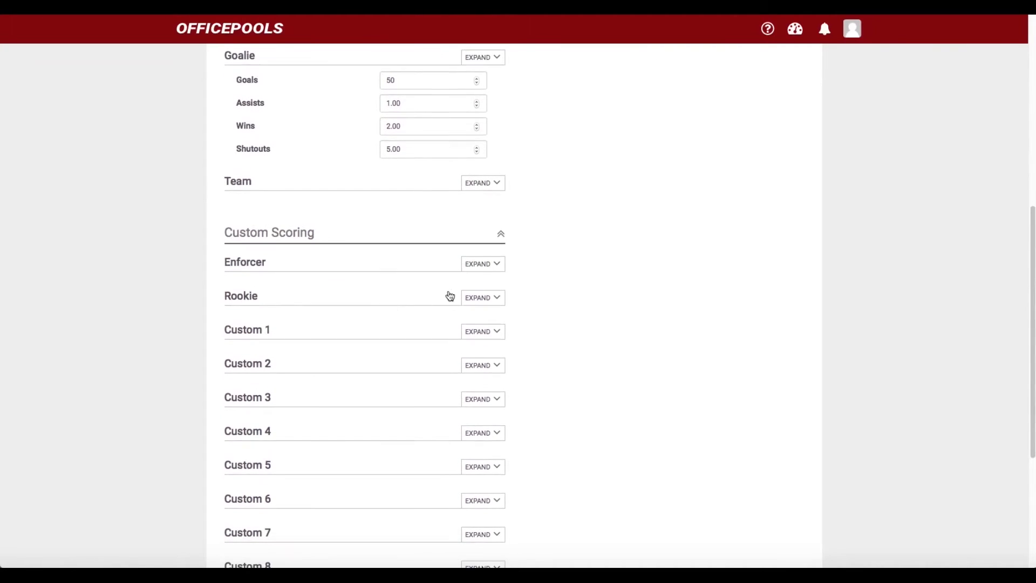
Expand Enforcer and look through its fields, such as Penalty Minutes, all at 0.00
left_click(476, 265)
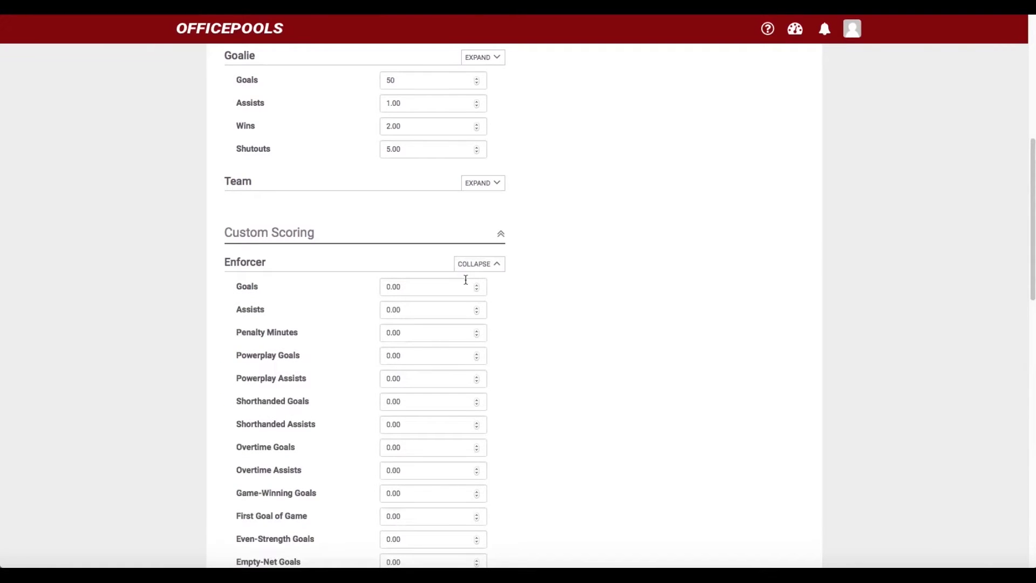
scroll(460, 286, "down", 2)
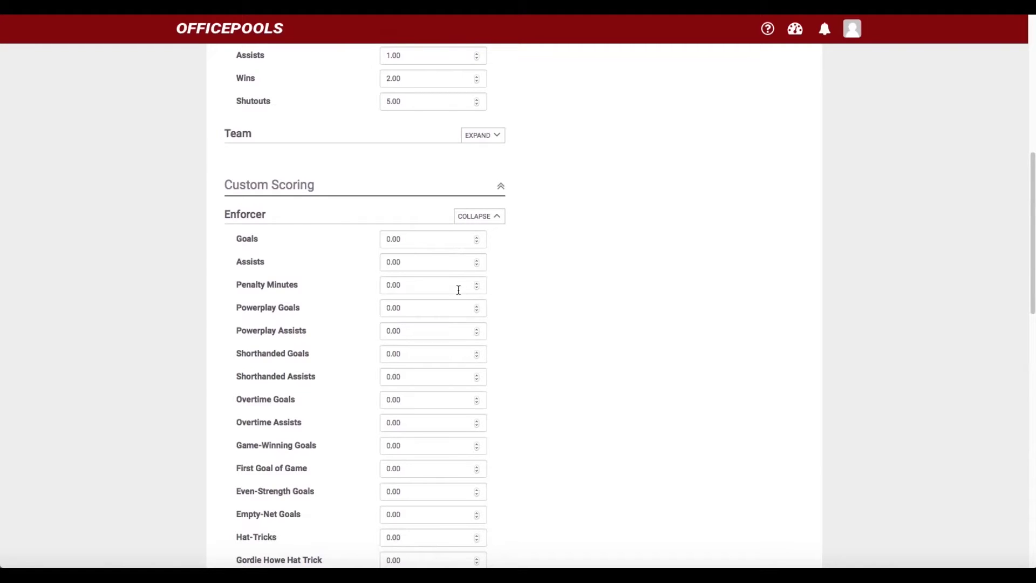
scroll(456, 290, "up", 4)
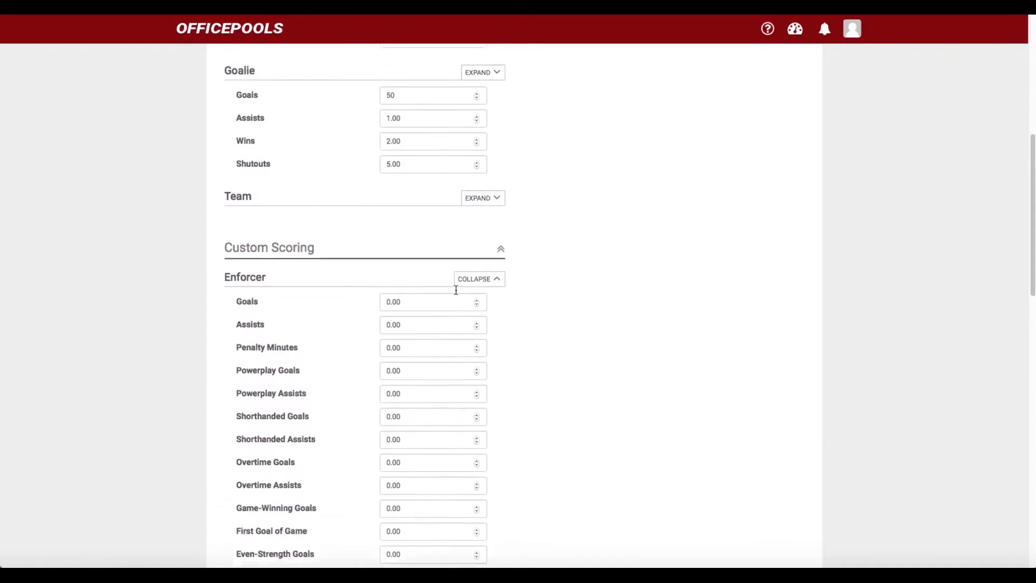
scroll(455, 296, "down", 1)
scroll(432, 295, "up", 7)
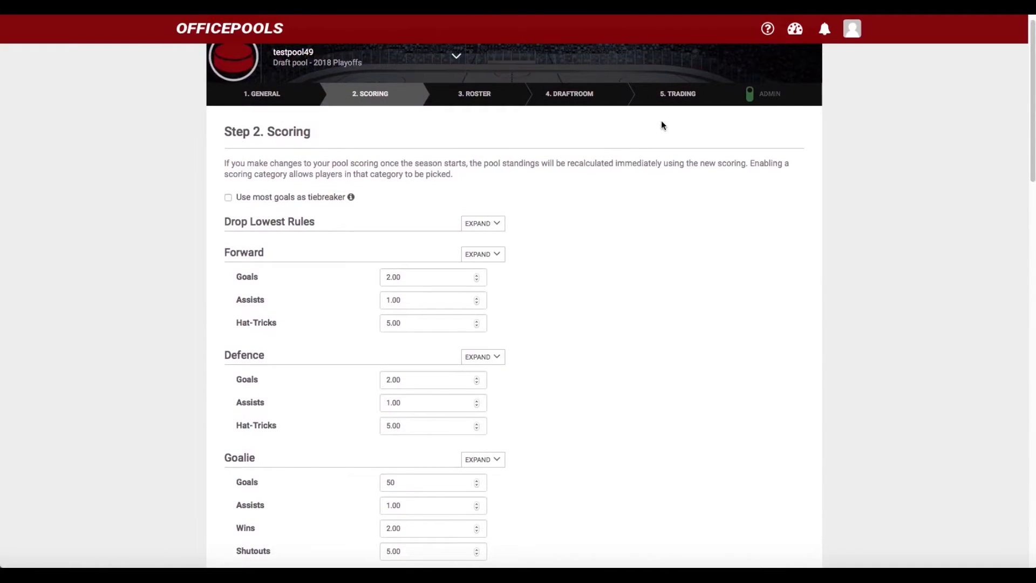
scroll(552, 279, "down", 5)
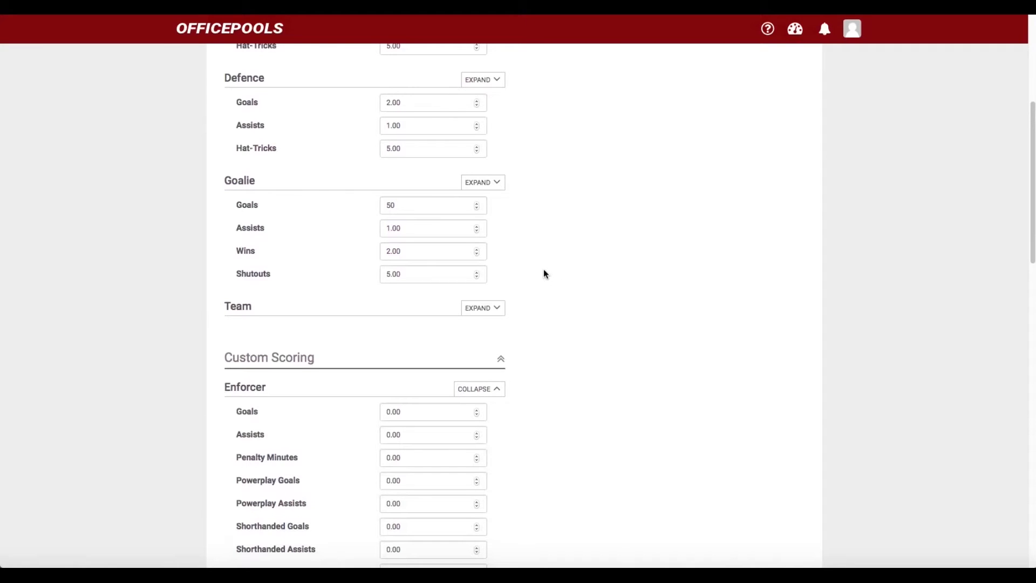
scroll(545, 275, "down", 3)
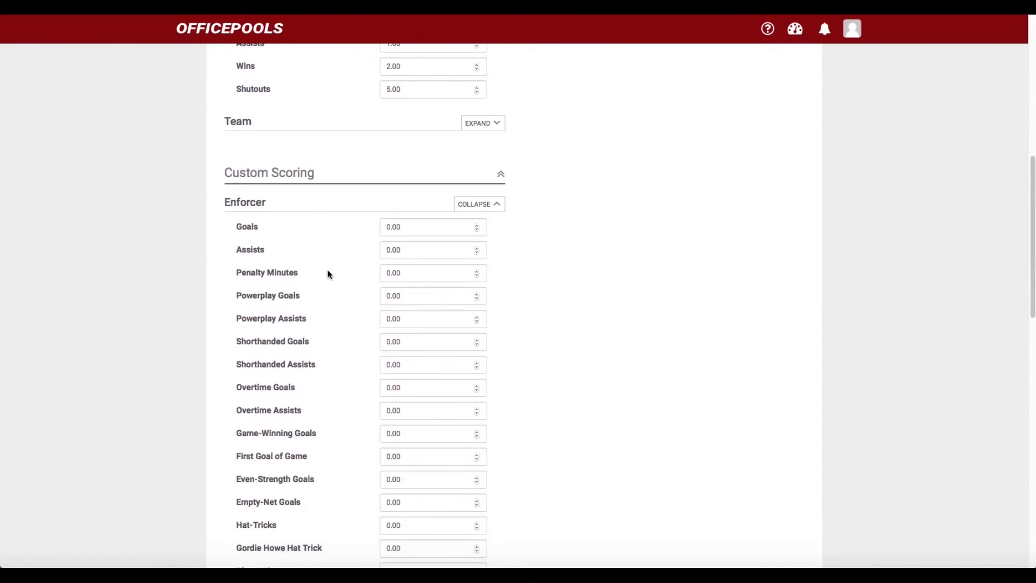
scroll(326, 273, "down", 2)
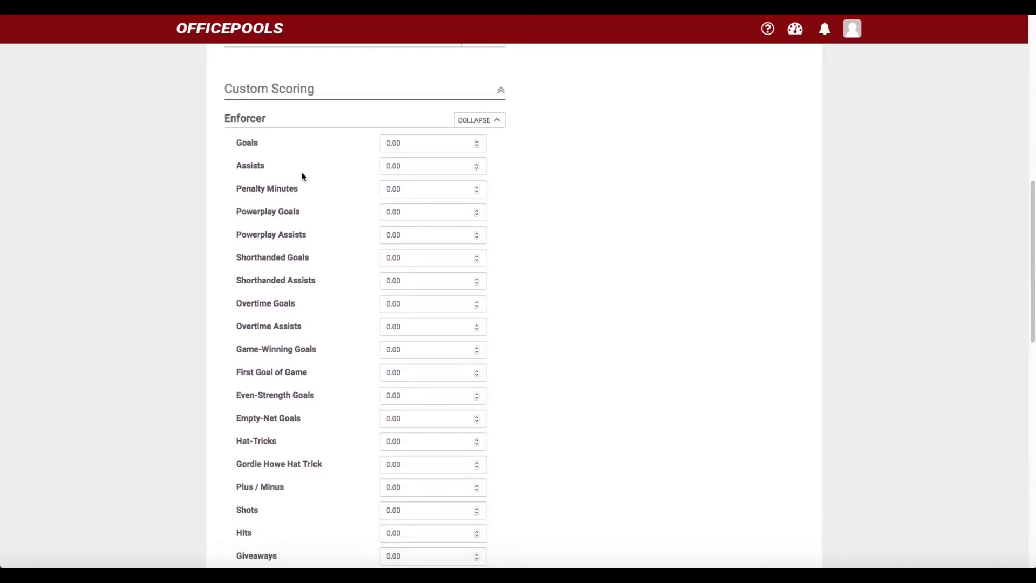
Give Enforcer Goals 2.00, Assists 1.00 and Hat-Tricks 5.00 points
left_click(386, 142)
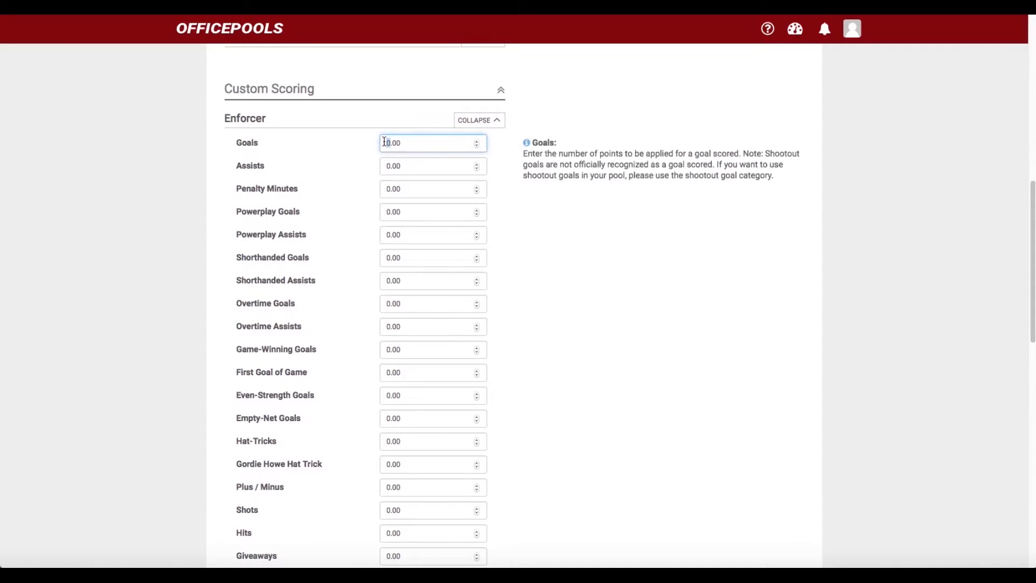
type("2")
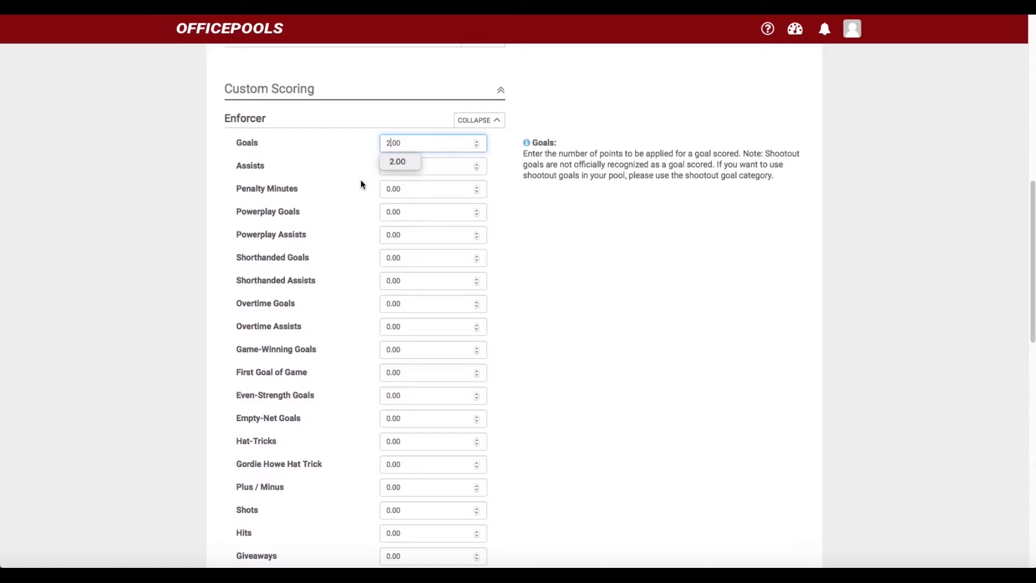
left_click(361, 181)
left_click(389, 167)
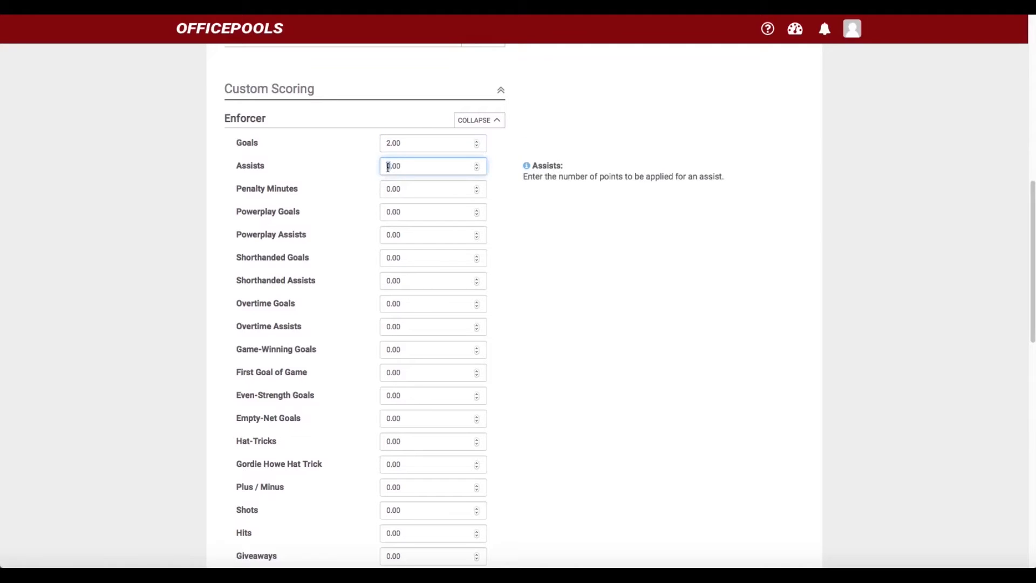
type("1")
scroll(377, 210, "down", 1)
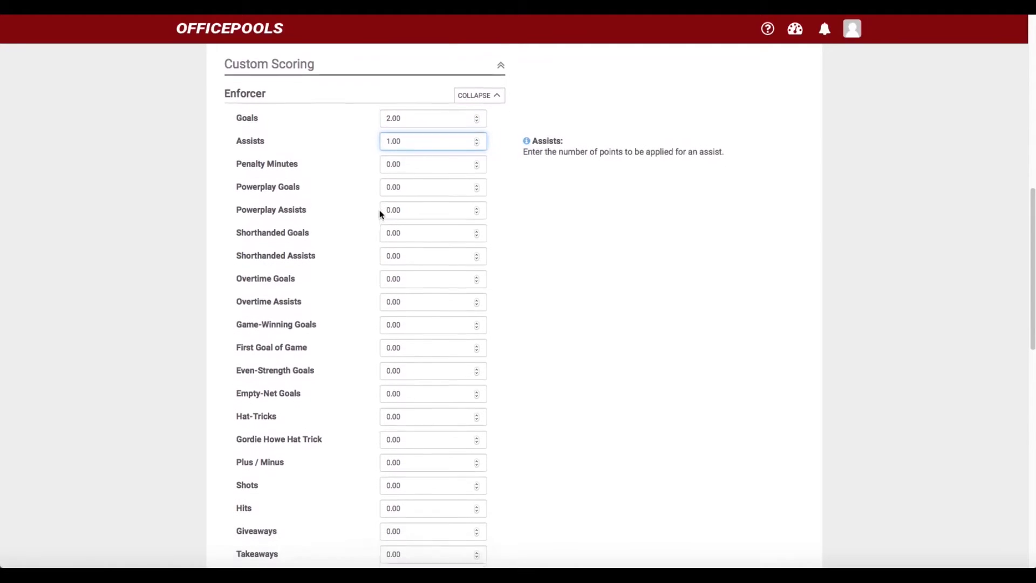
left_click(382, 412)
type("5")
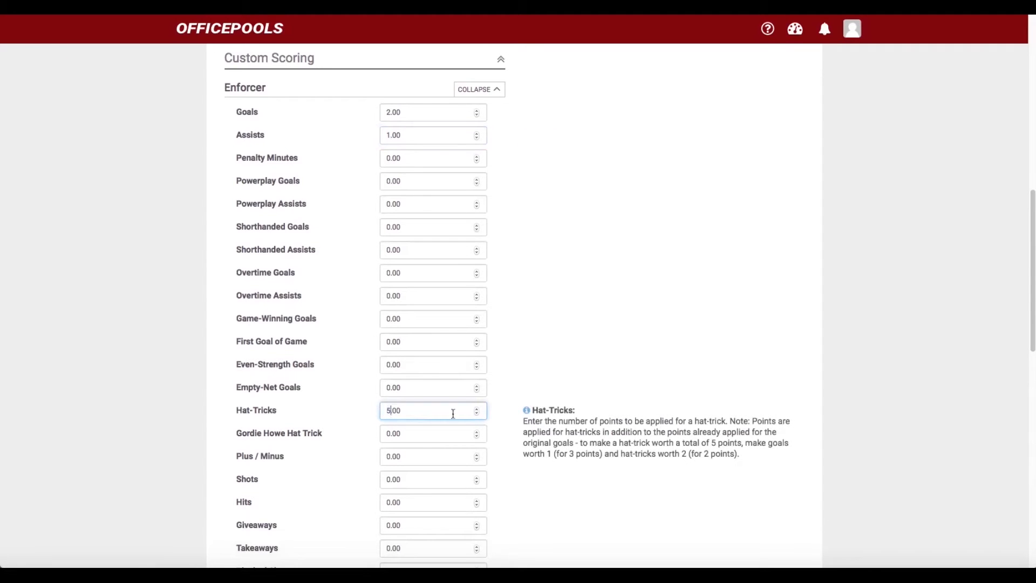
left_click(564, 352)
Set Enforcer Penalty Minutes to 0.50 points
scroll(555, 353, "up", 1)
scroll(555, 352, "up", 3)
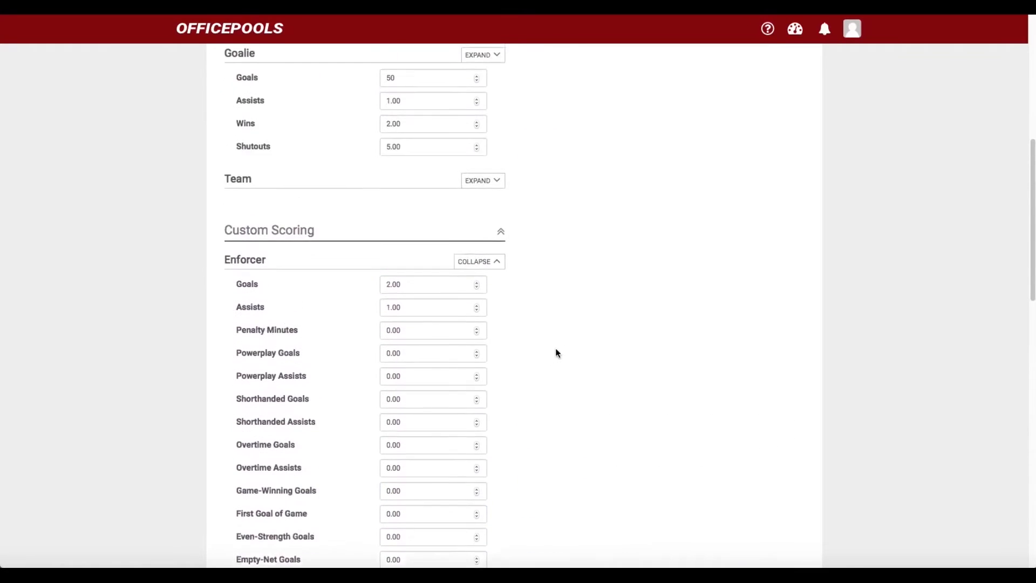
scroll(556, 352, "down", 4)
scroll(534, 359, "down", 2)
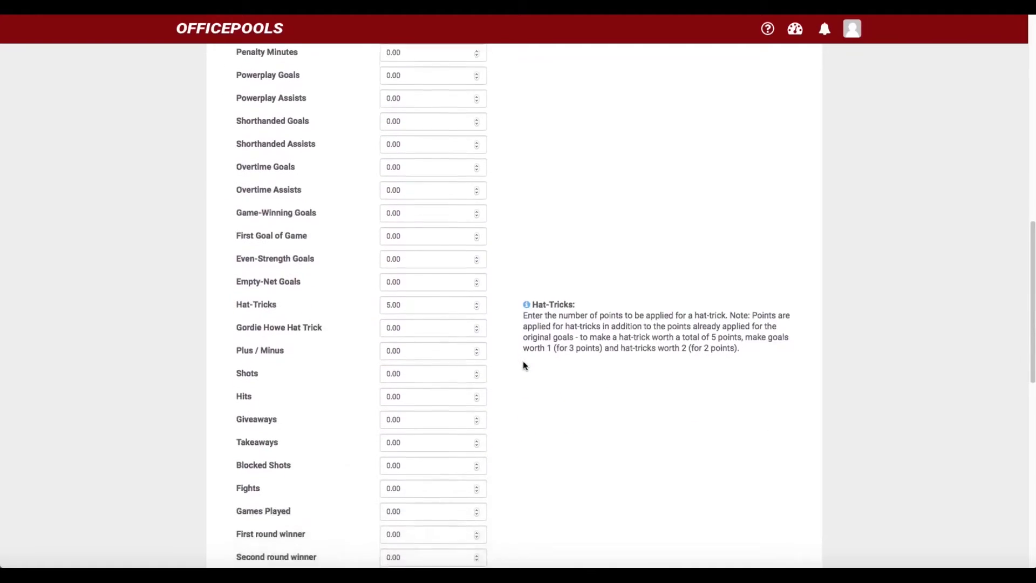
scroll(509, 370, "up", 1)
scroll(505, 370, "up", 4)
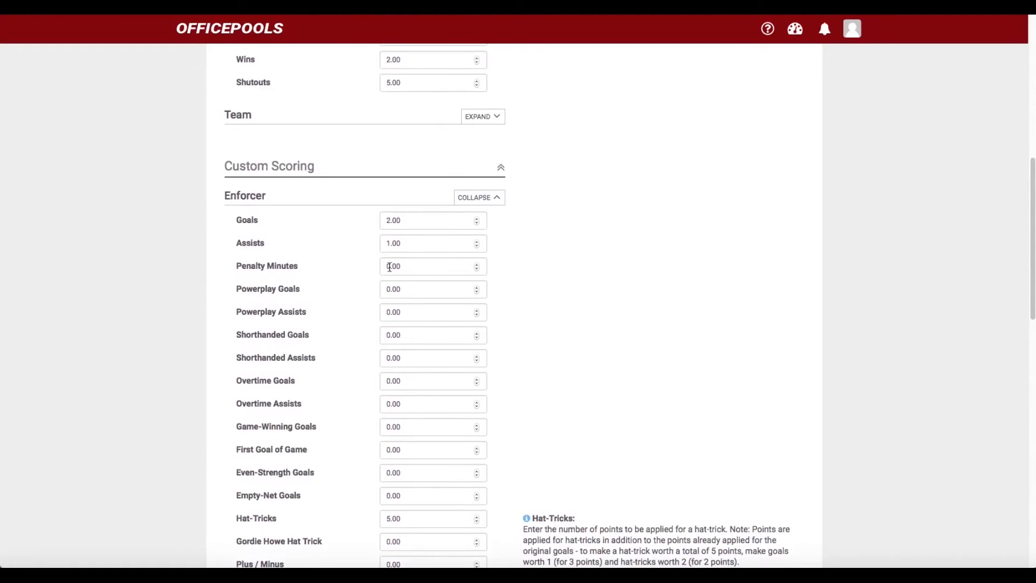
left_click(408, 264)
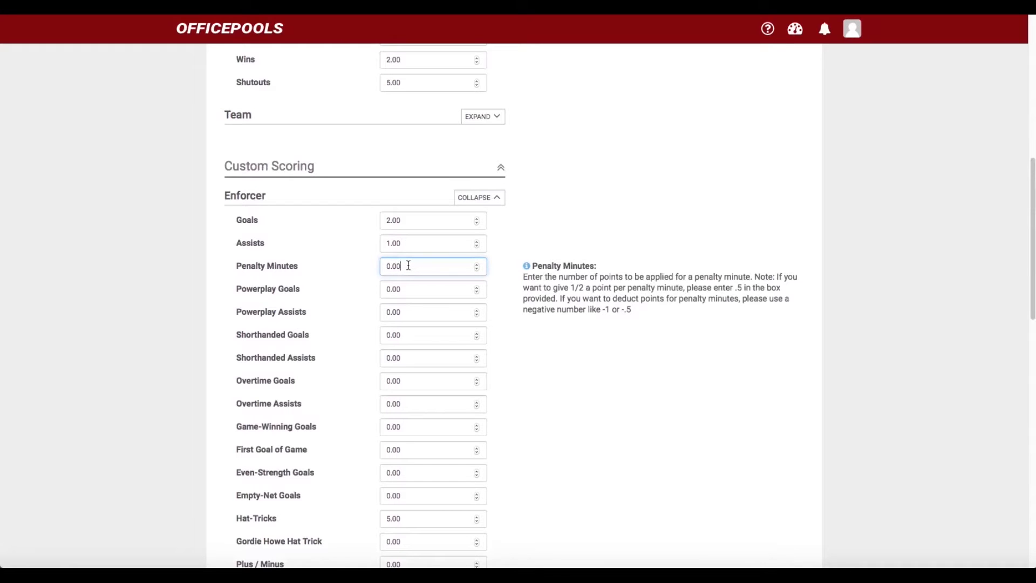
key("BackSpace")
key("BackSpace")
key("BackSpace")
type(".50")
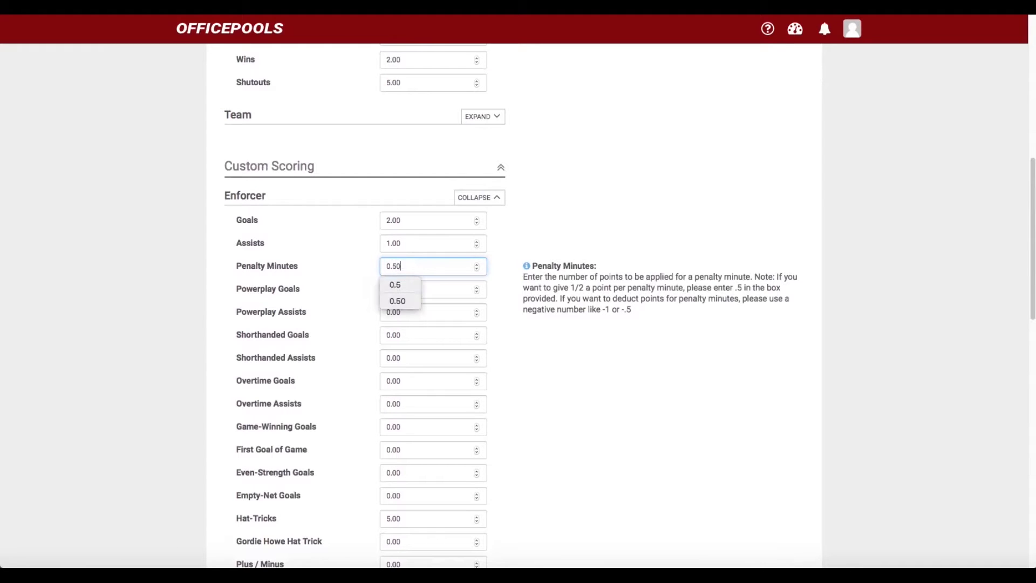
left_click(540, 351)
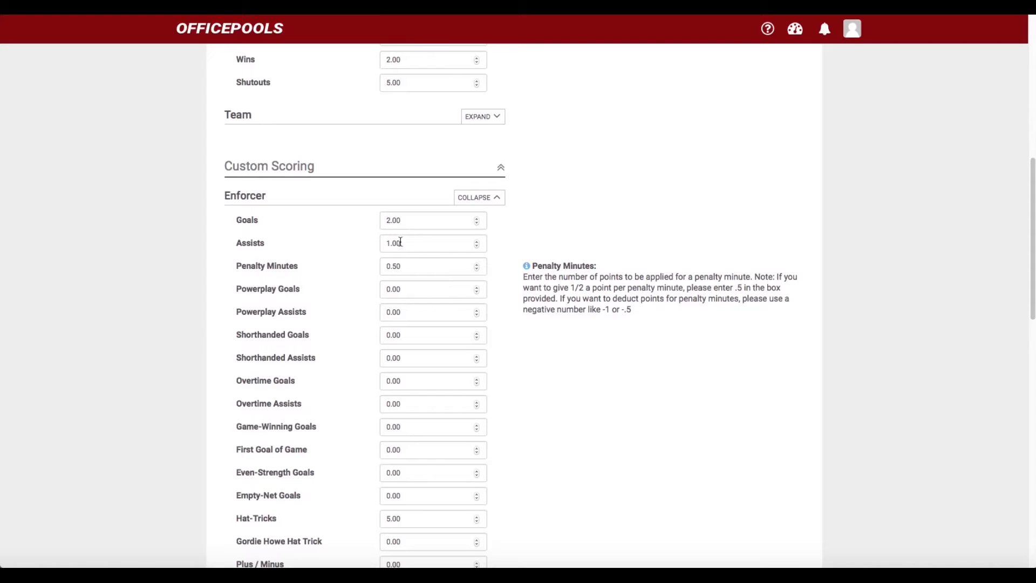
Collapse Enforcer to its scored categories and scroll back to the top
scroll(420, 277, "down", 3)
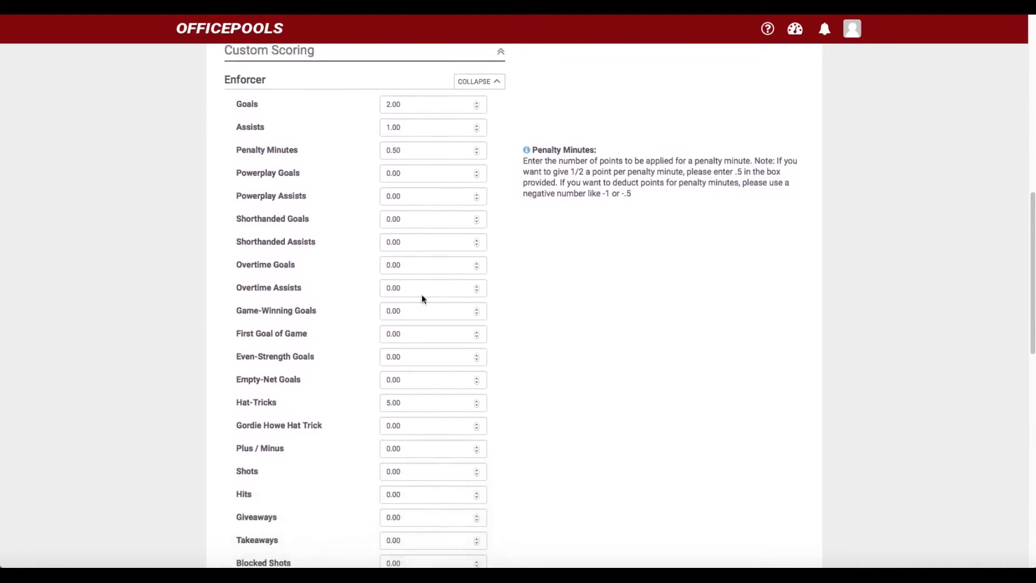
scroll(411, 388, "up", 5)
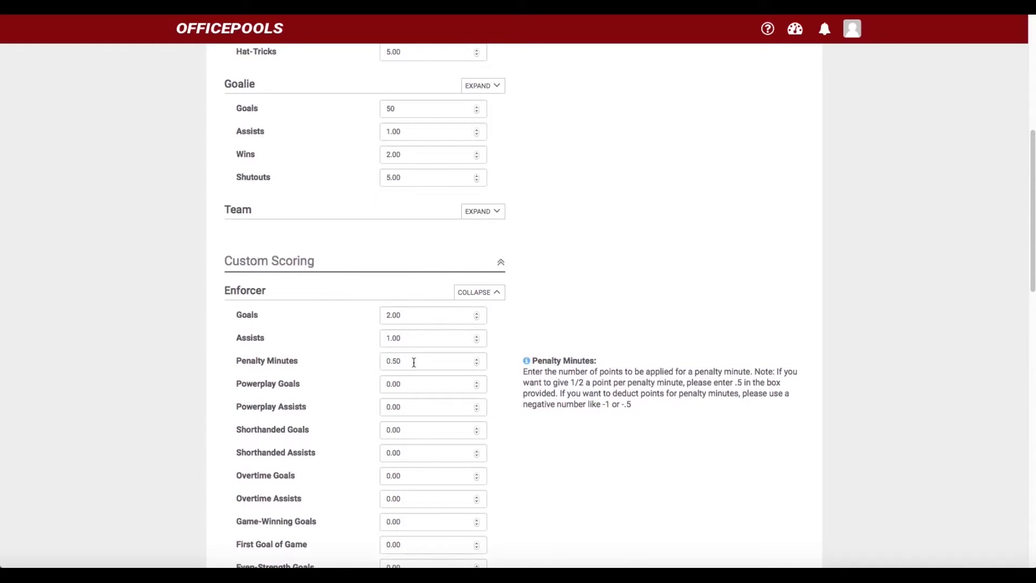
left_click(470, 298)
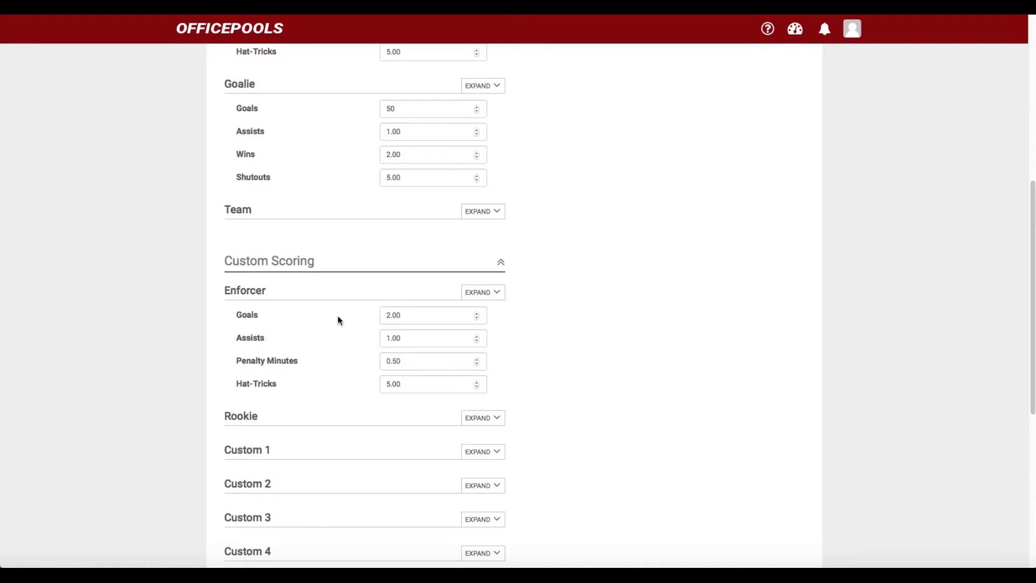
scroll(339, 319, "up", 1)
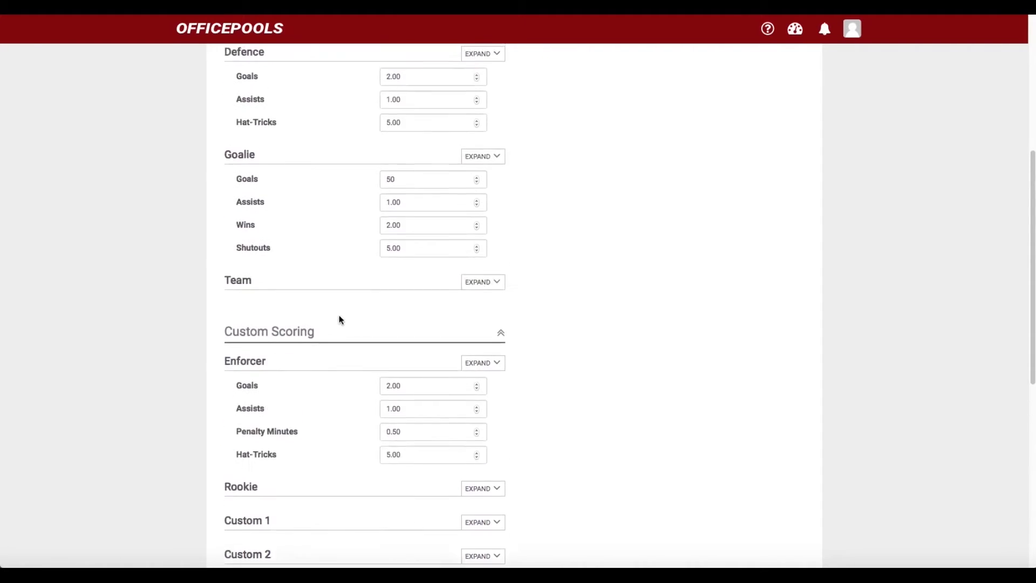
scroll(339, 320, "down", 3)
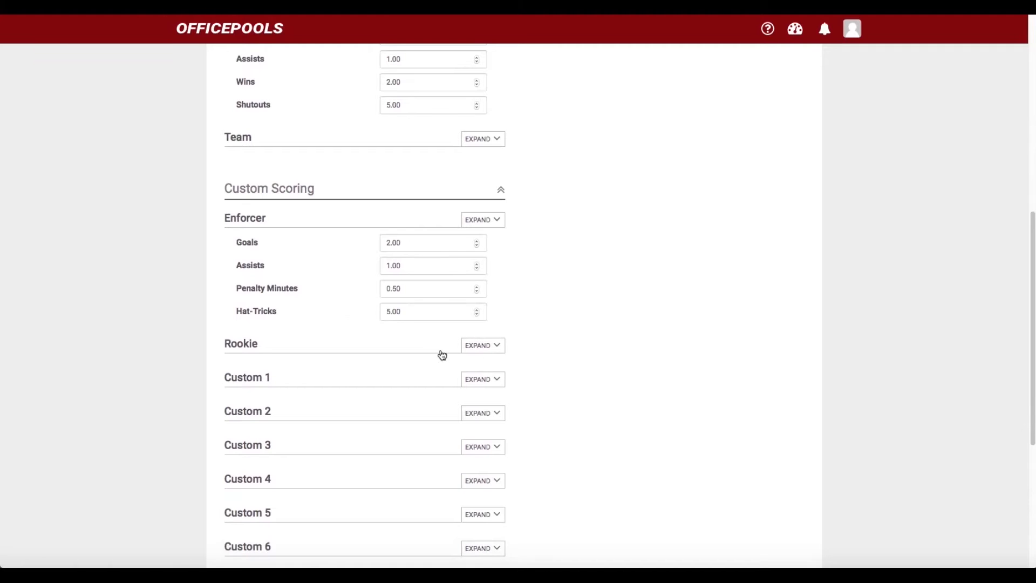
scroll(362, 351, "up", 3)
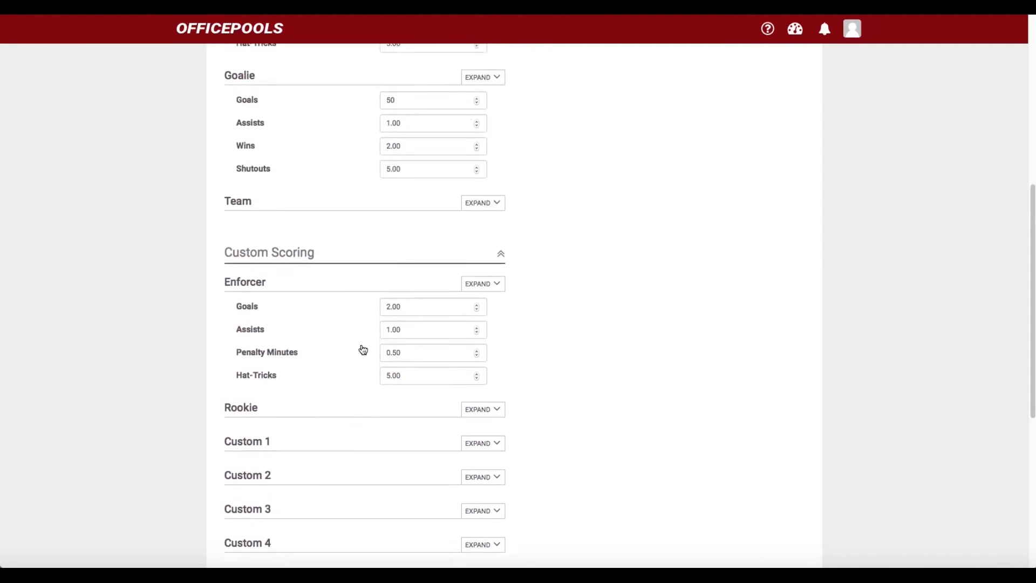
scroll(363, 406, "up", 5)
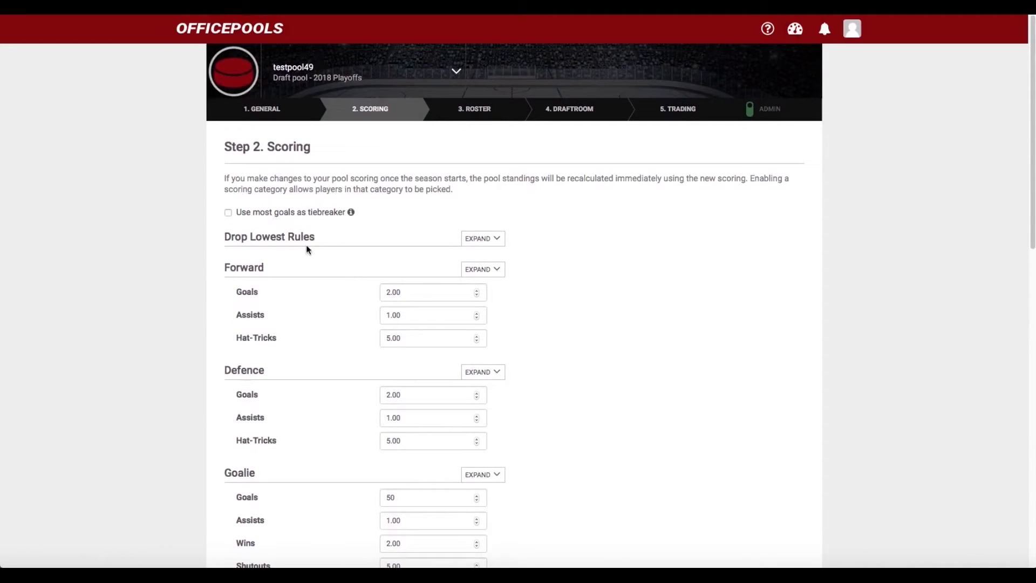
Try Drop Lowest values 1 and 2, settle on 0, then collapse Drop Lowest Rules
left_click(471, 241)
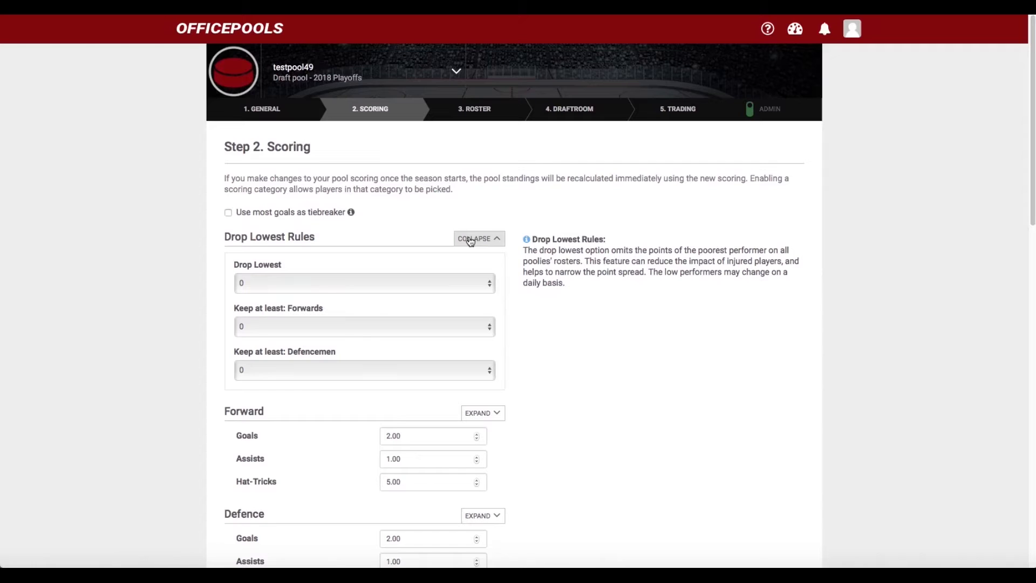
left_click(489, 286)
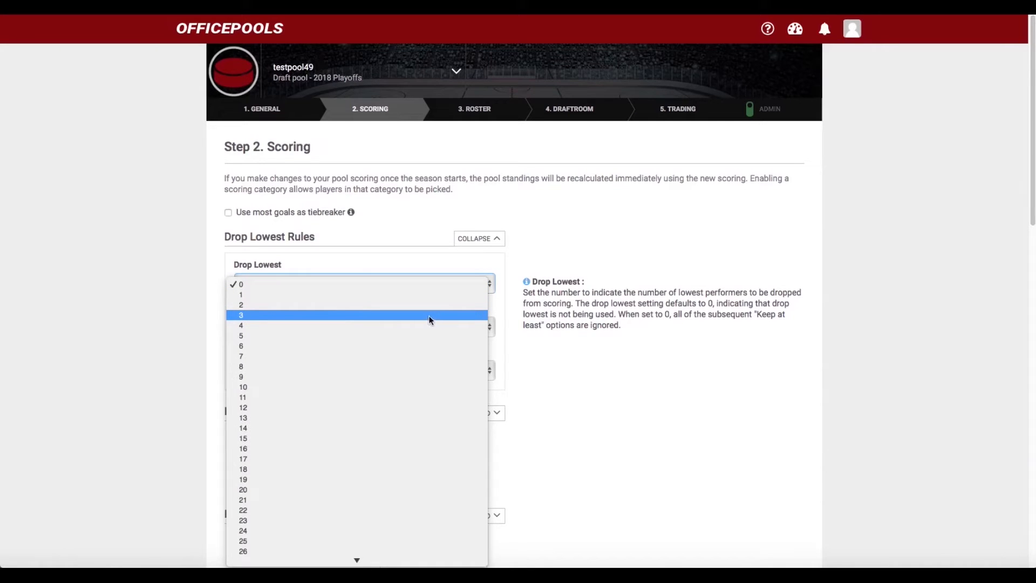
left_click(427, 296)
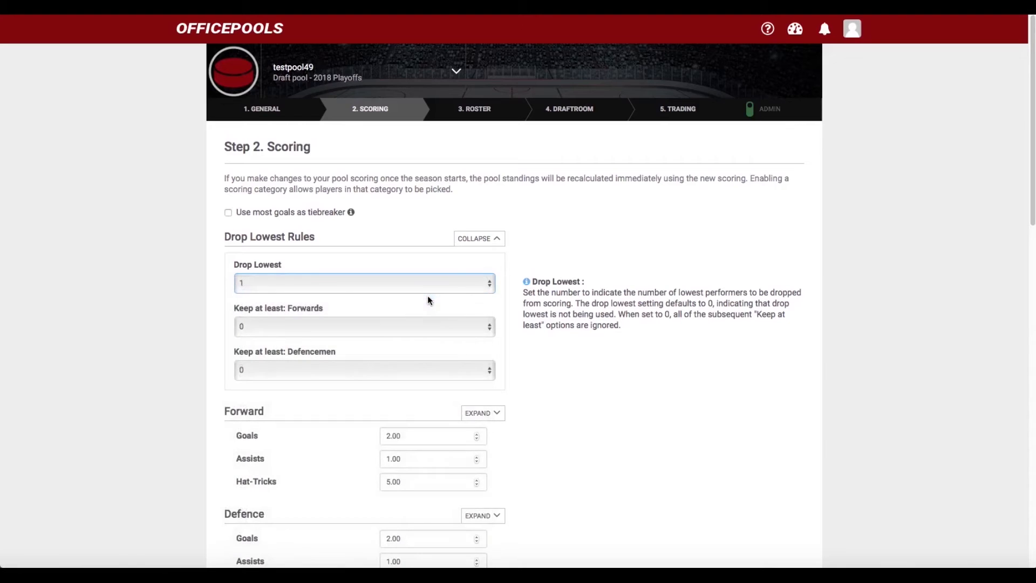
left_click(490, 289)
left_click(484, 294)
left_click(489, 284)
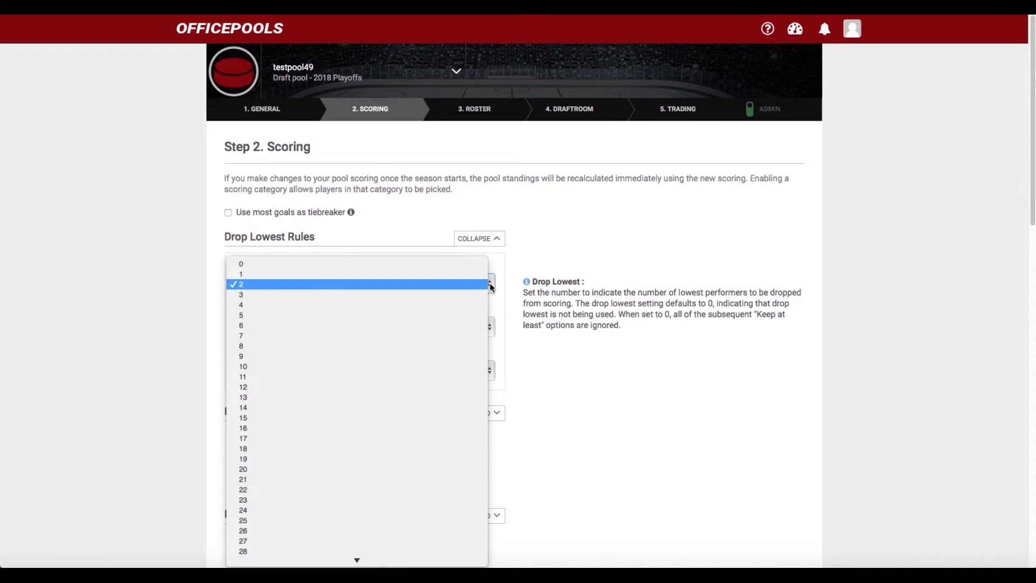
left_click(462, 263)
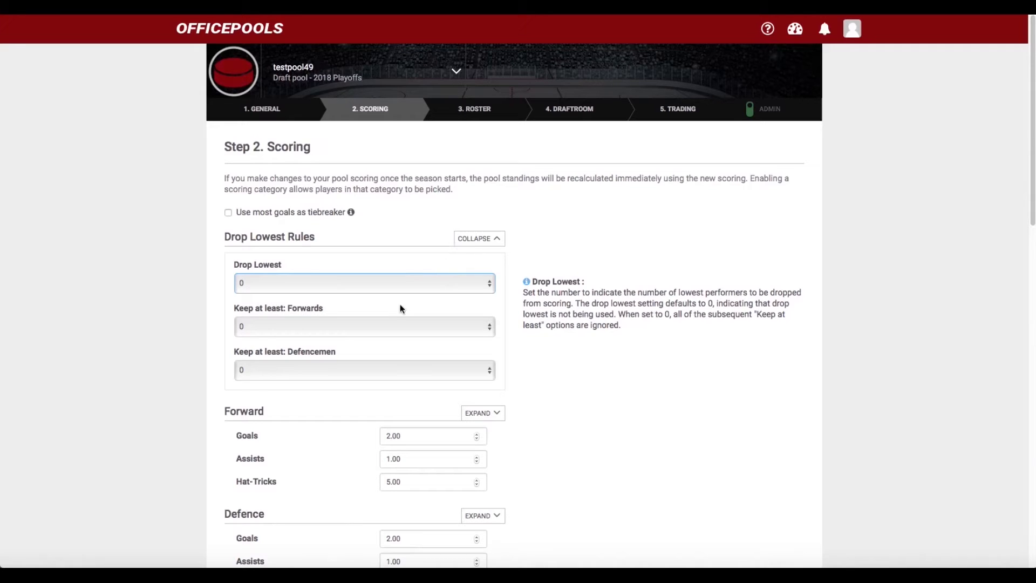
left_click(468, 242)
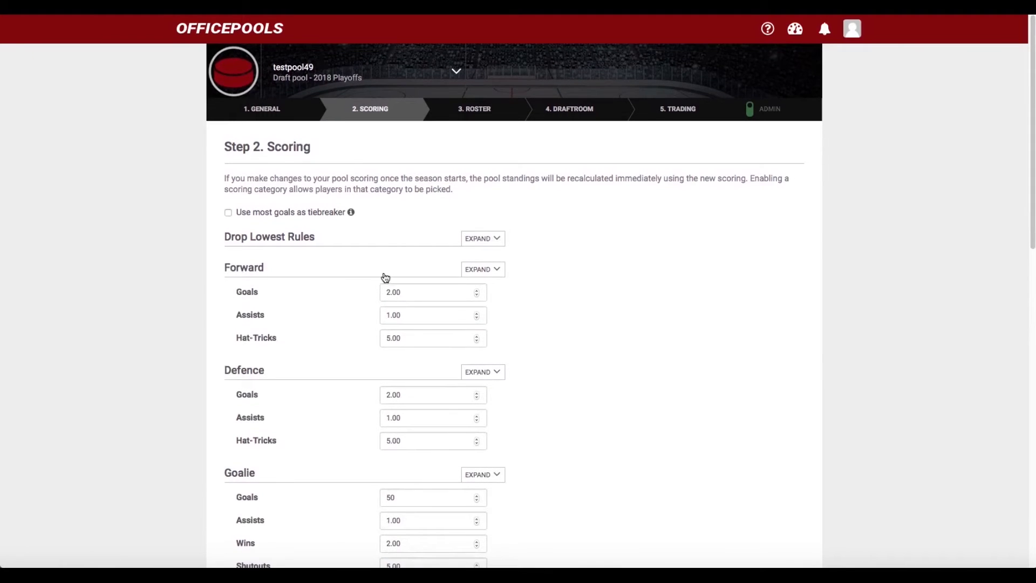
Tick 'Use most goals as tiebreaker' and save the scoring settings with Save All & Continue
scroll(385, 277, "down", 10)
scroll(386, 277, "up", 8)
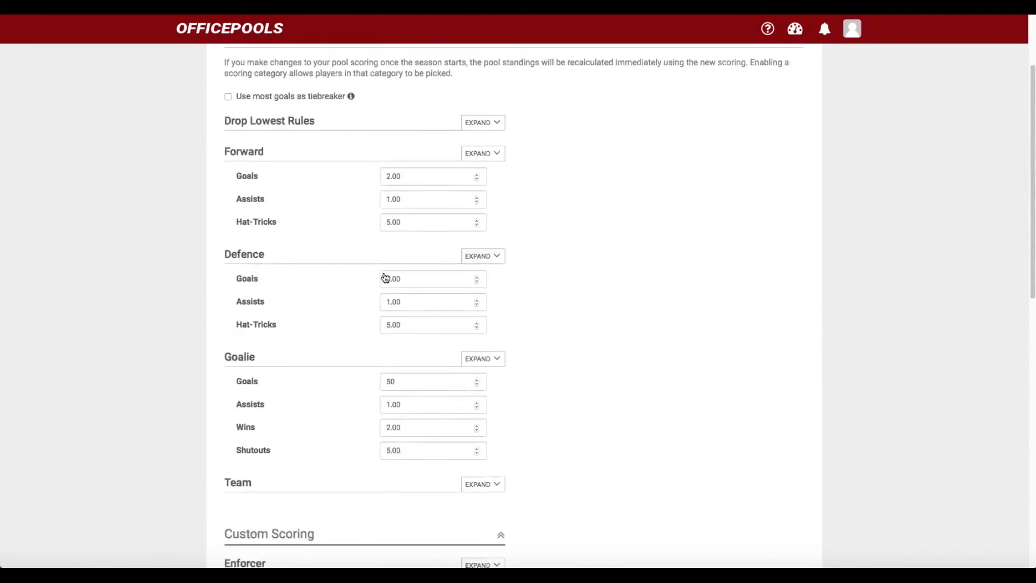
scroll(385, 278, "up", 3)
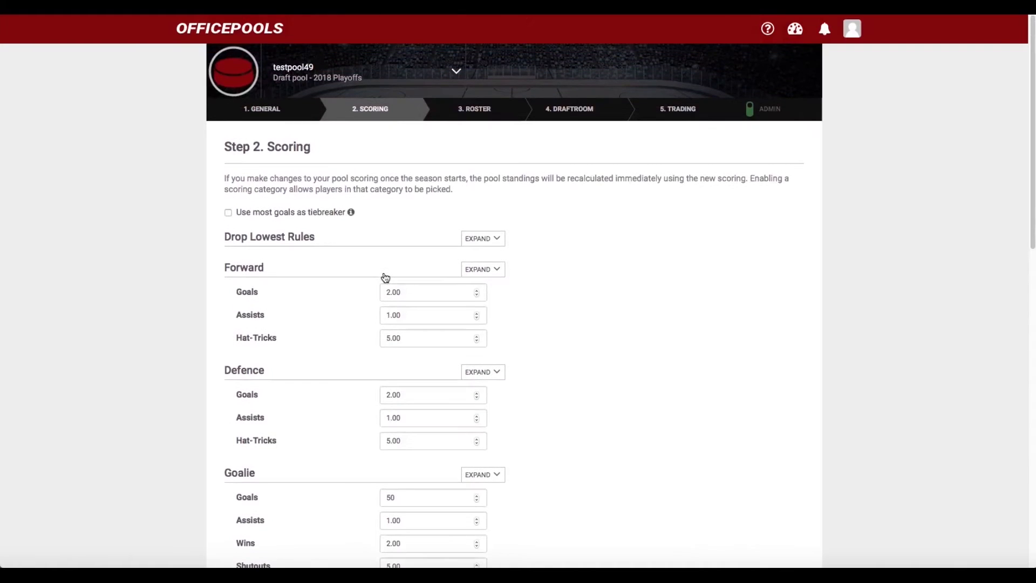
left_click(228, 214)
scroll(411, 239, "down", 10)
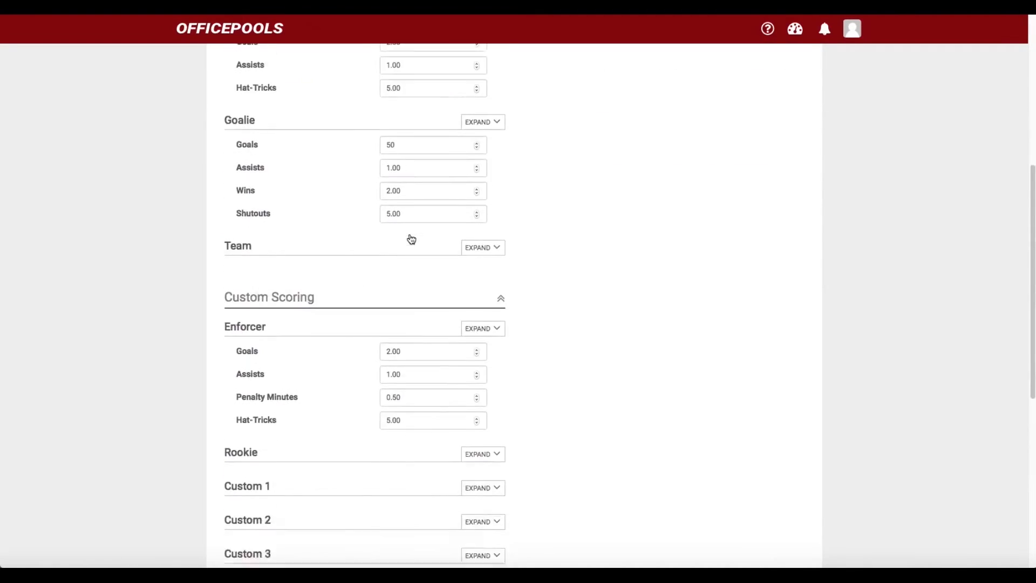
scroll(411, 239, "down", 3)
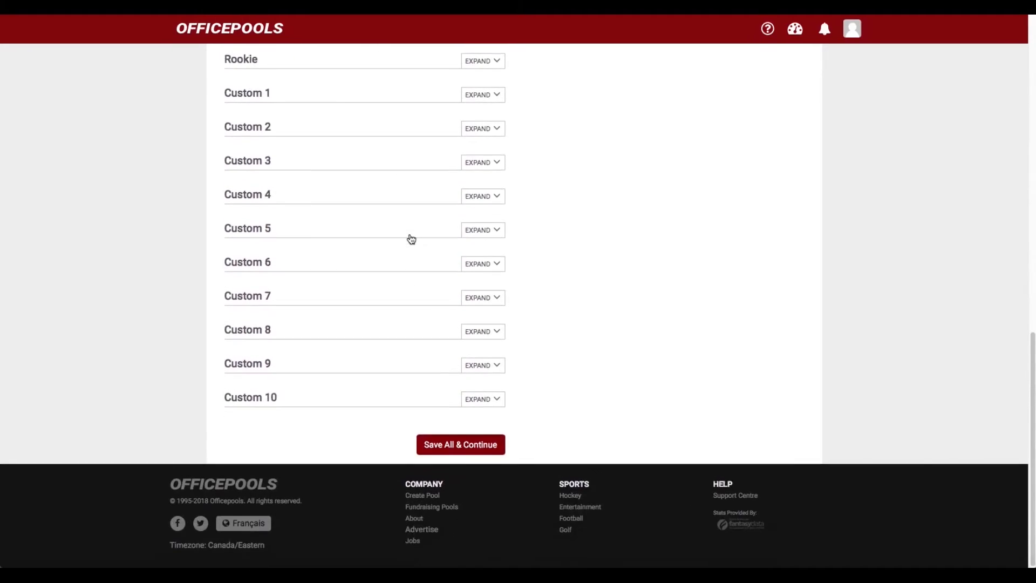
scroll(411, 238, "up", 8)
scroll(411, 239, "up", 6)
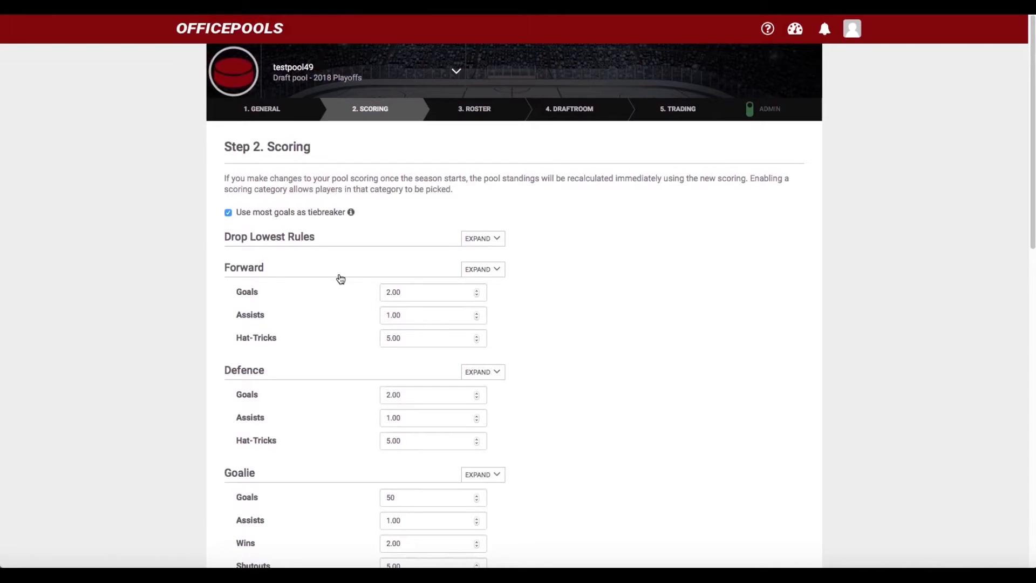
scroll(345, 281, "down", 15)
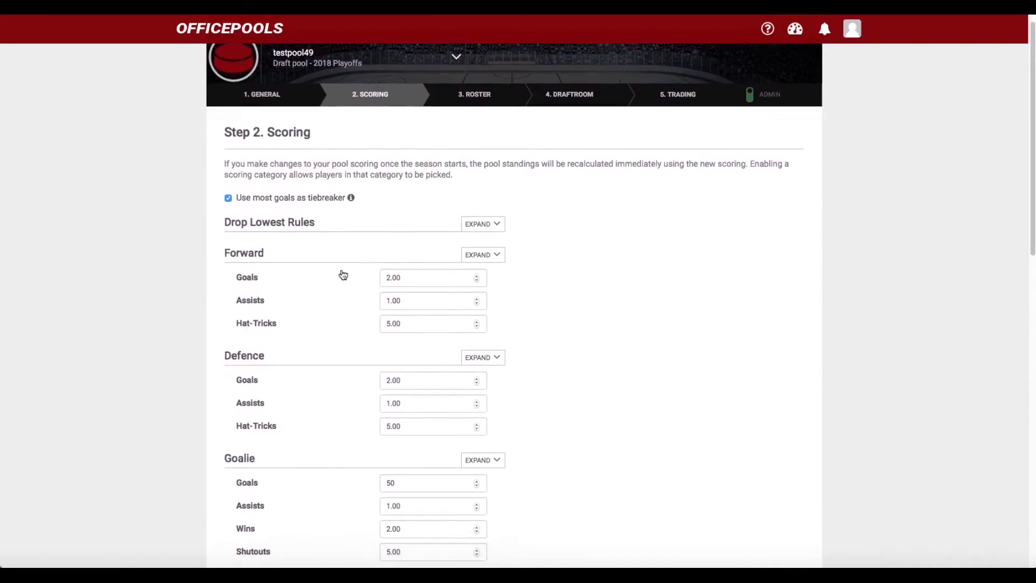
scroll(352, 293, "down", 2)
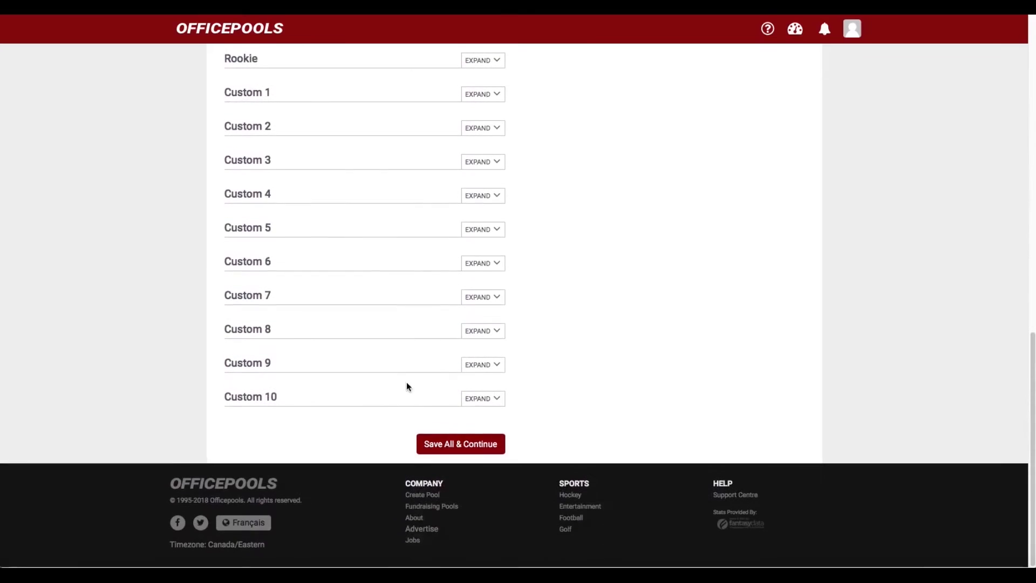
left_click(462, 448)
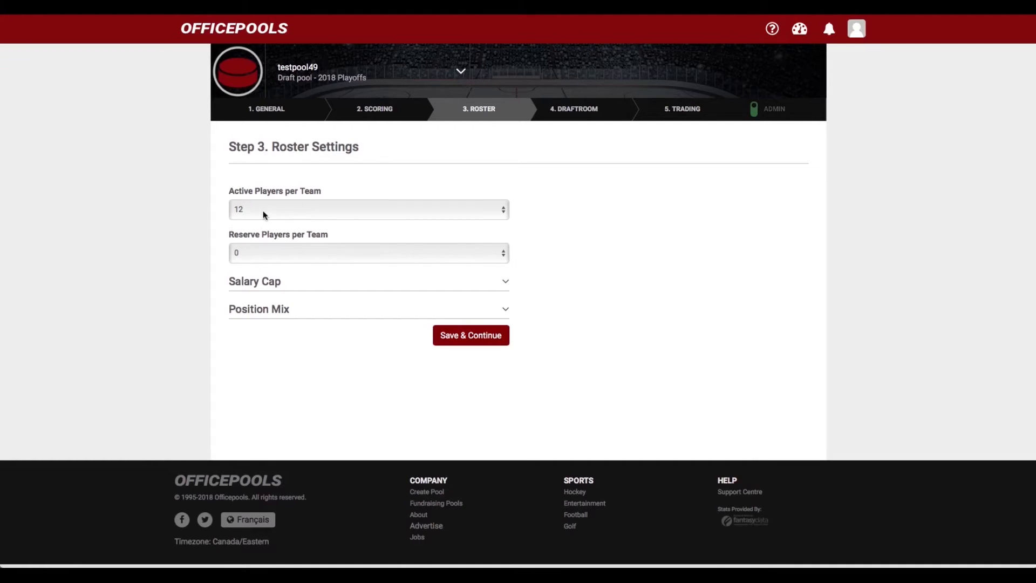
Set active players per team to 20; try reserves at 5 and 2, then leave them at 0
left_click(502, 211)
left_click(407, 291)
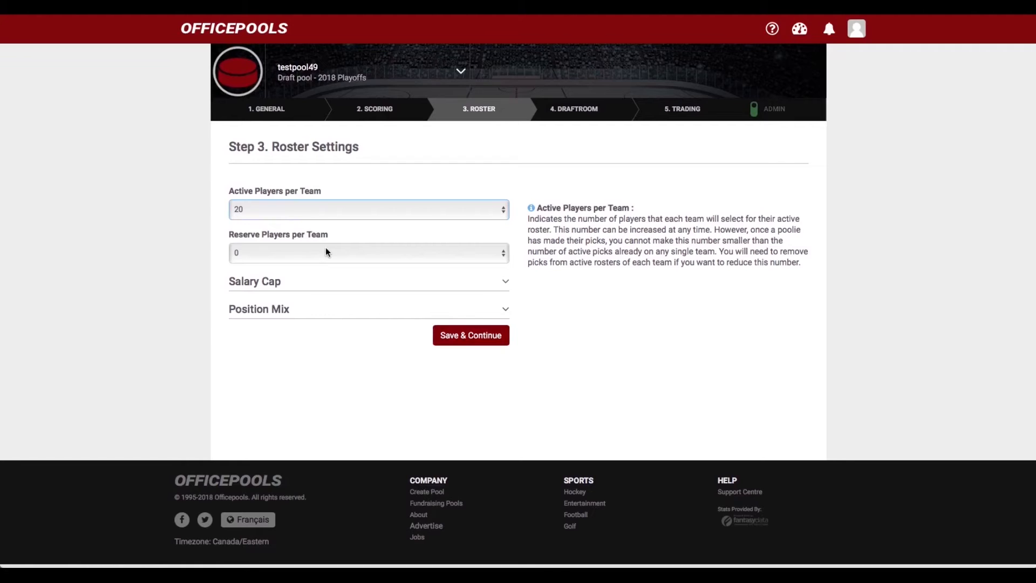
left_click(504, 255)
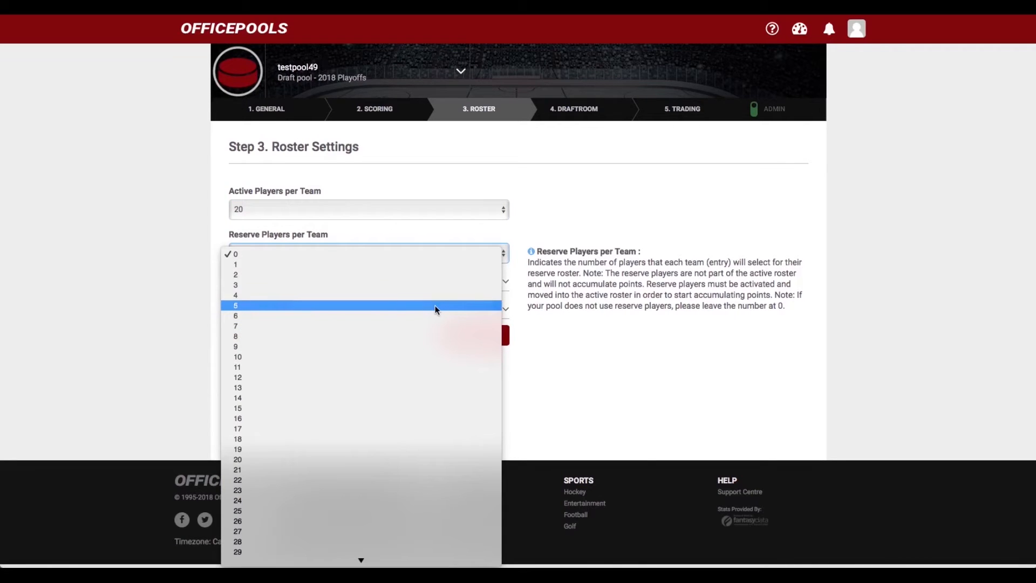
left_click(306, 305)
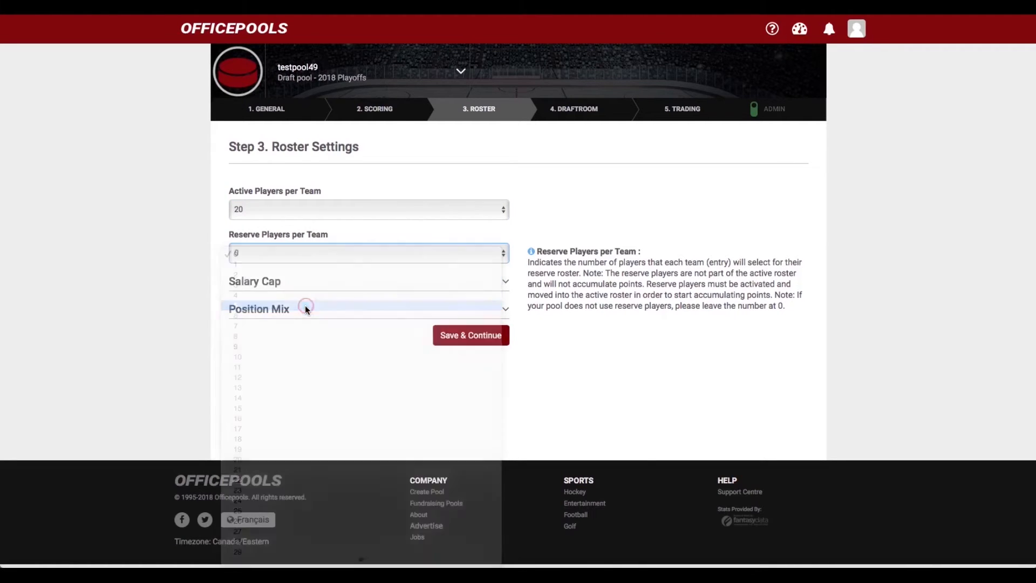
left_click(503, 253)
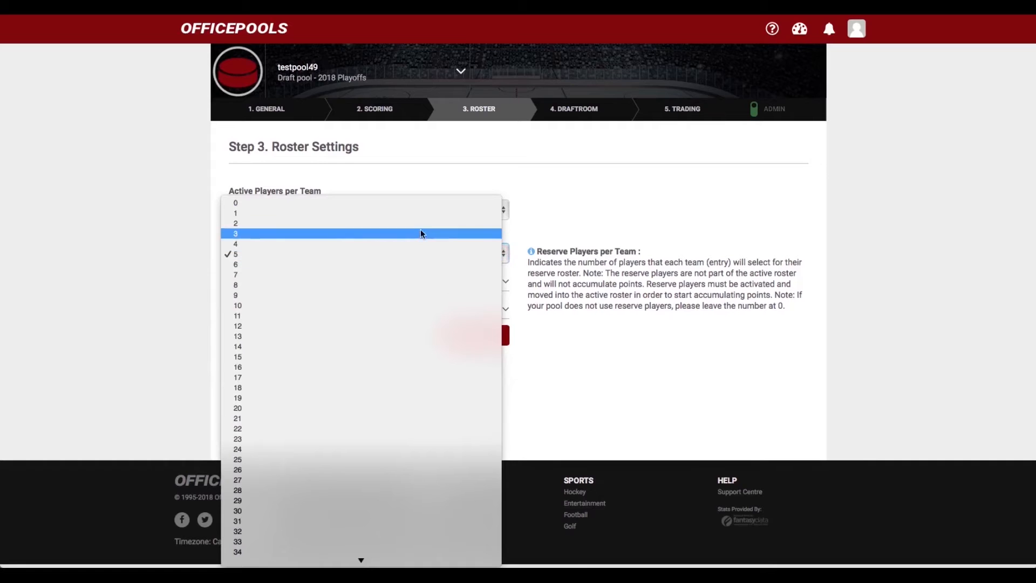
left_click(418, 224)
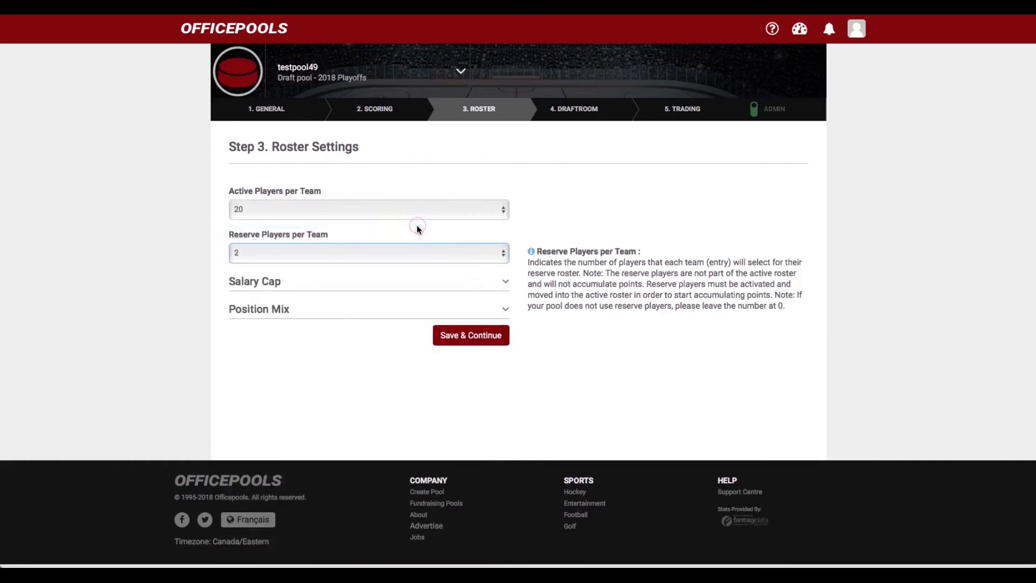
left_click(503, 258)
left_click(451, 236)
left_click(503, 258)
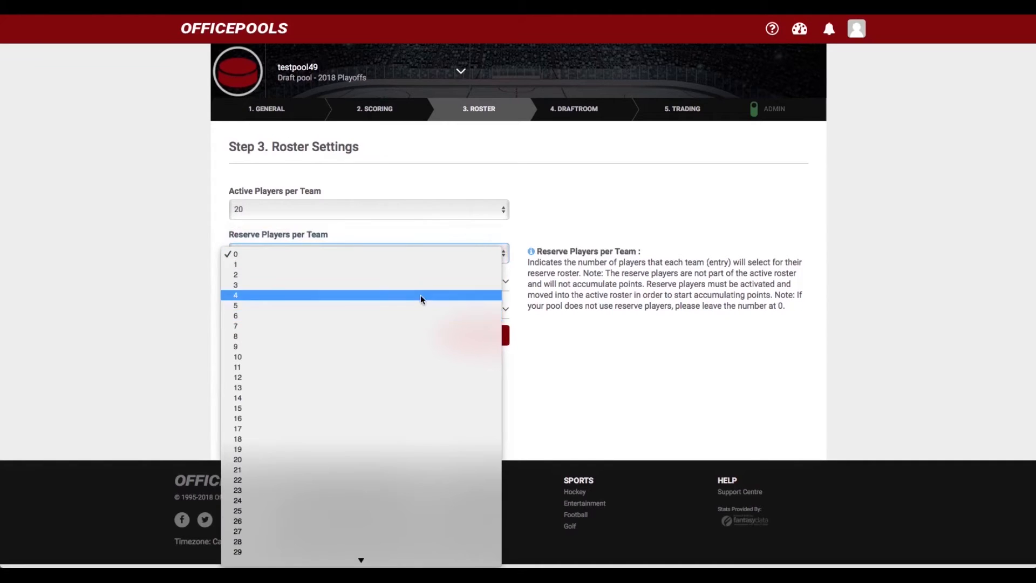
left_click(237, 254)
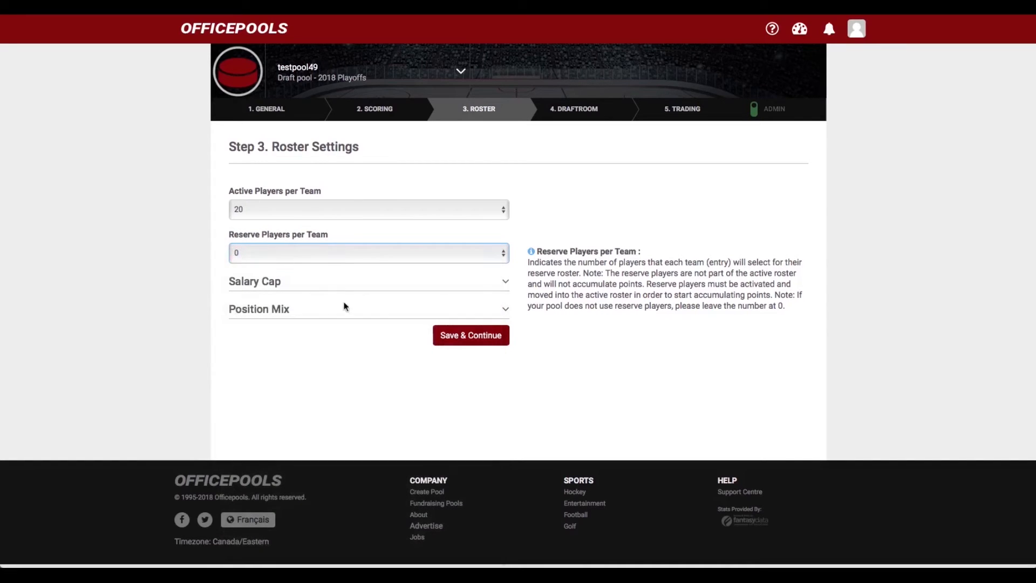
Expand the Salary Cap settings and enter a 79.500 million cap amount
left_click(505, 282)
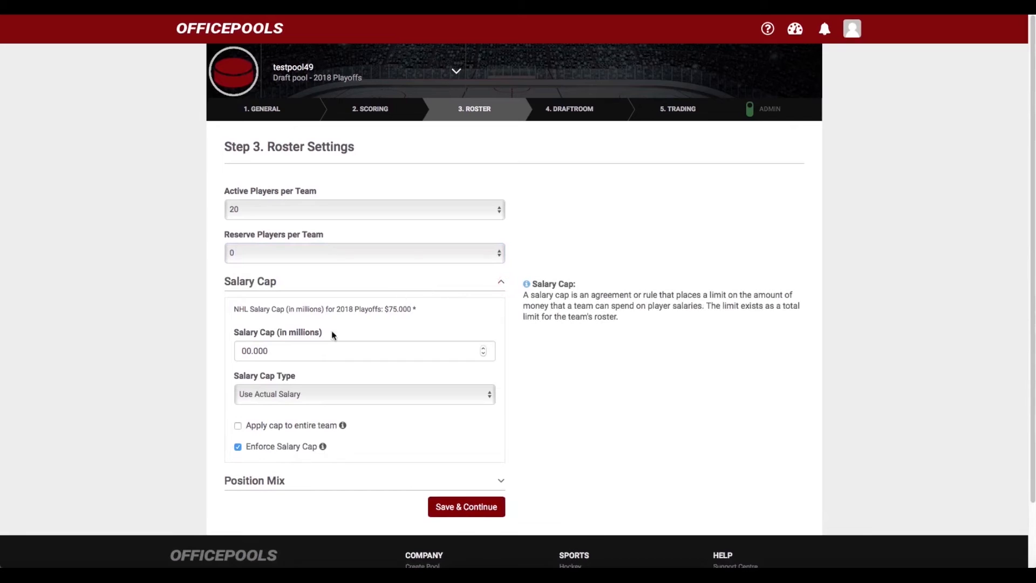
left_click_drag(250, 351, 232, 354)
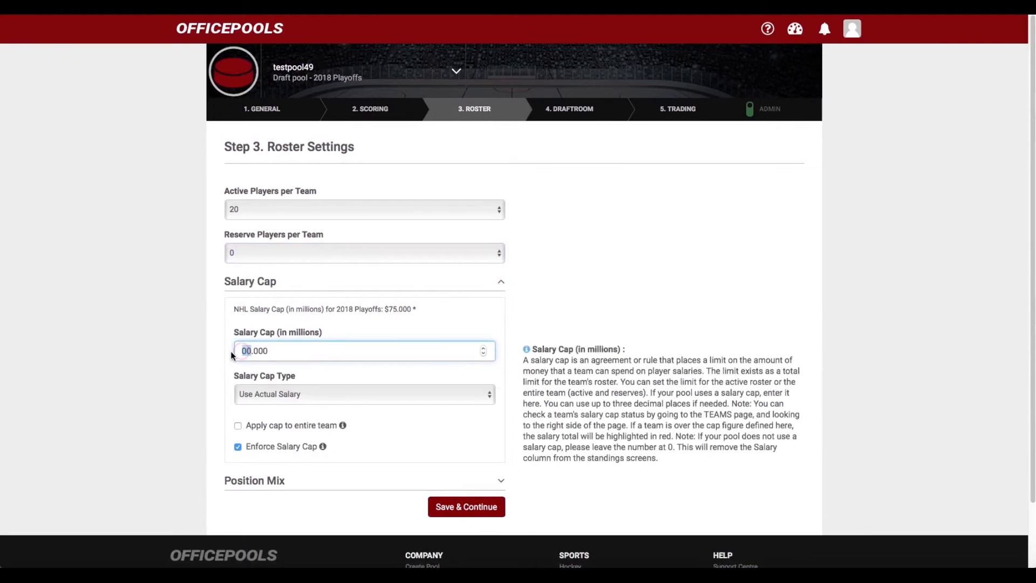
type("79")
left_click(259, 350)
key("BackSpace")
type("5")
left_click(360, 330)
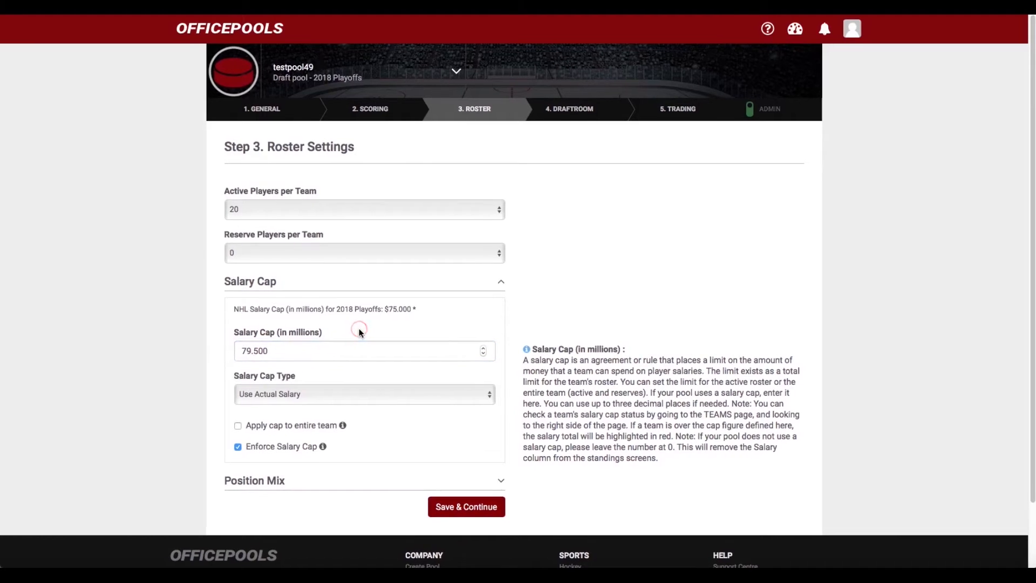
scroll(351, 333, "down", 1)
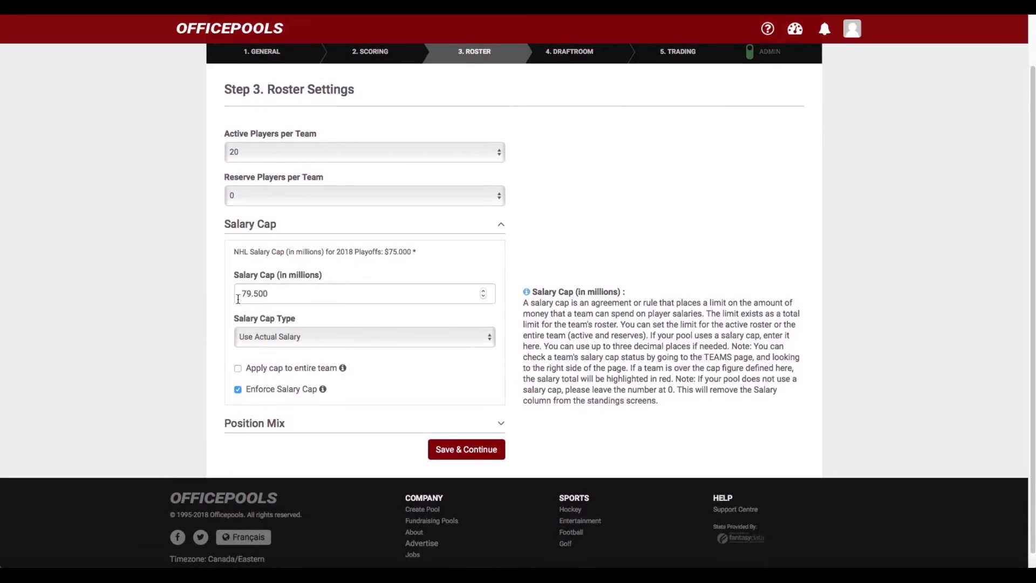
scroll(304, 310, "down", 1)
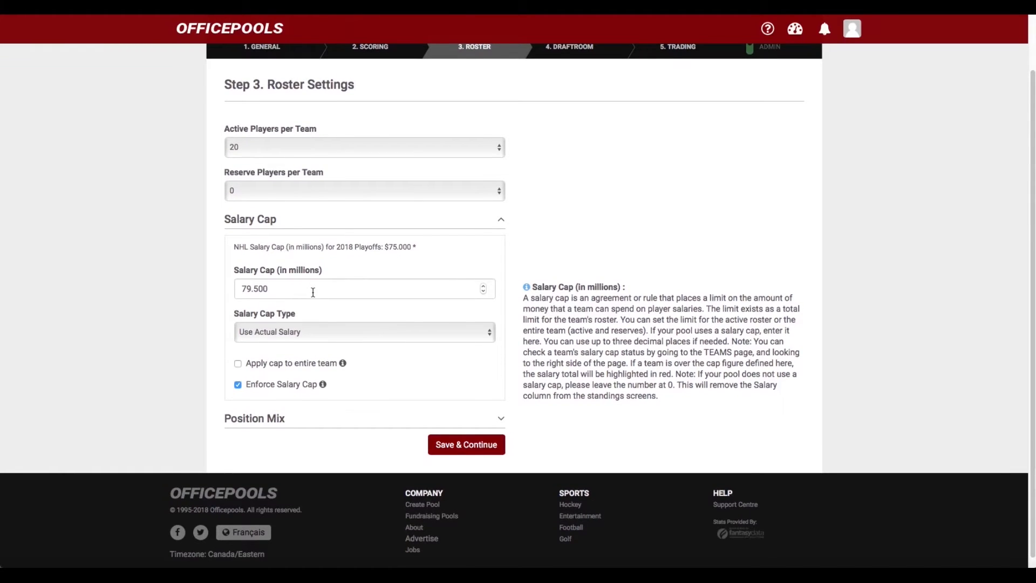
Keep Use Actual Salary as the salary cap type
left_click(491, 334)
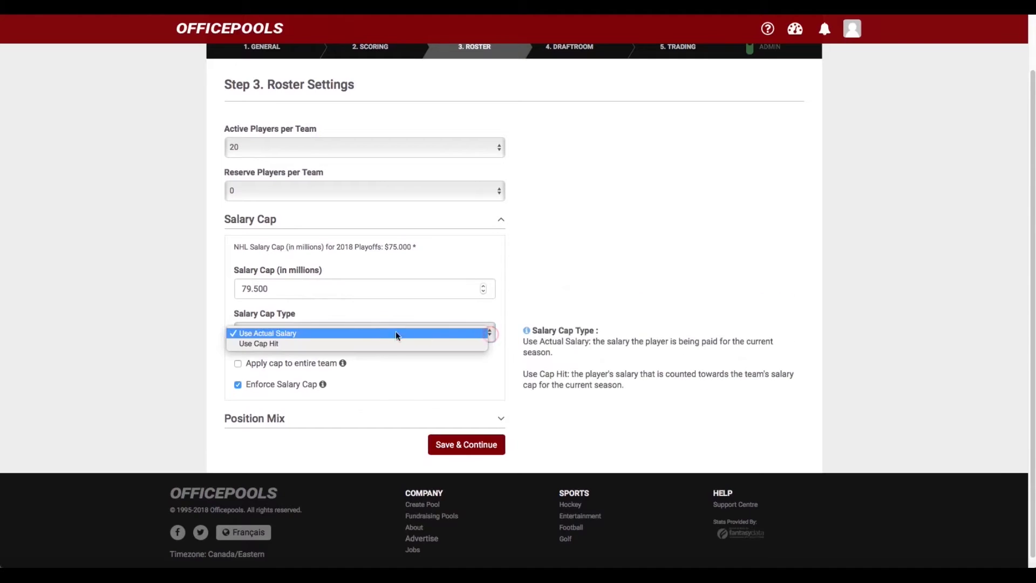
left_click(355, 332)
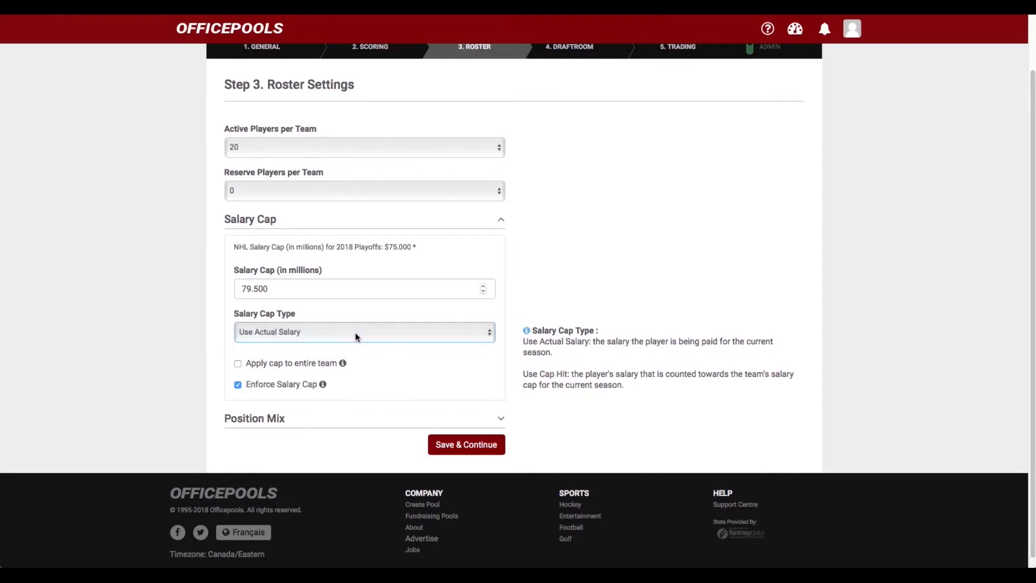
scroll(356, 334, "down", 1)
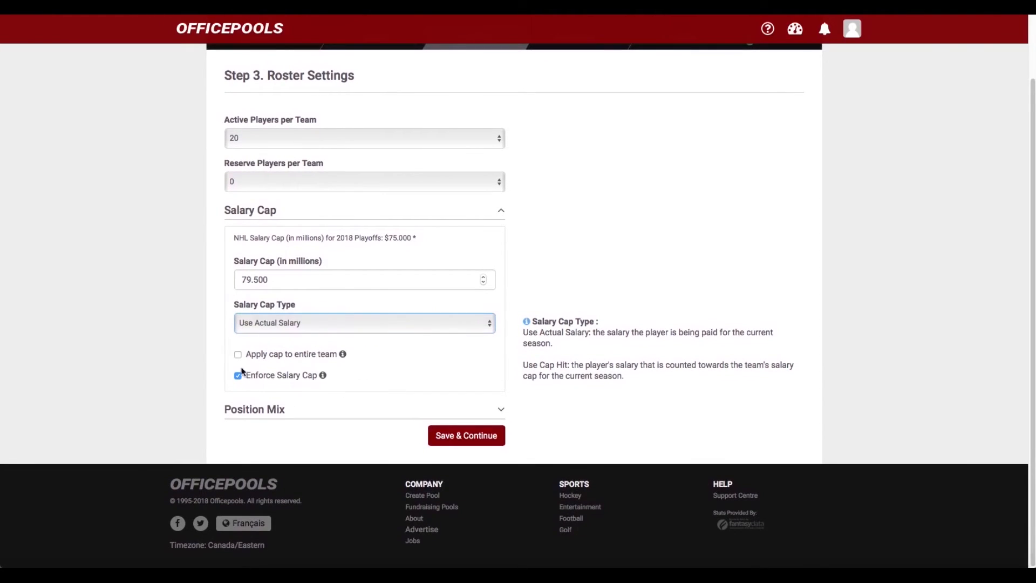
scroll(320, 364, "up", 2)
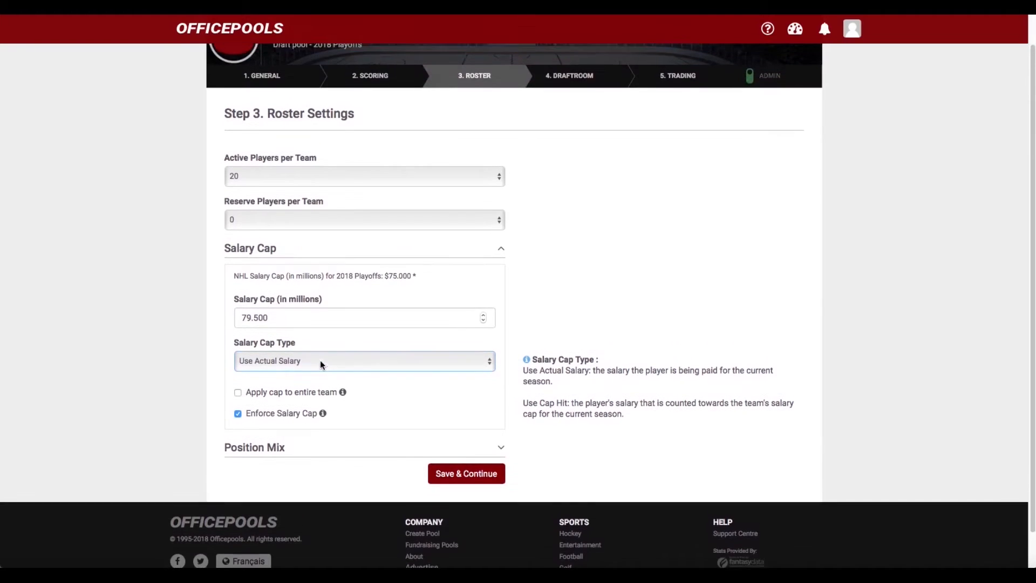
scroll(313, 332, "down", 2)
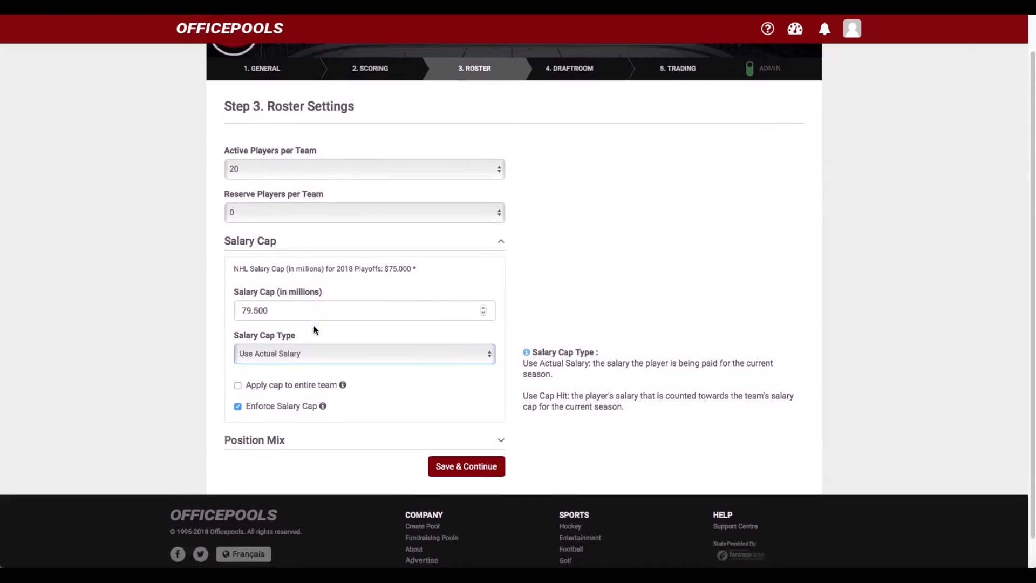
scroll(270, 361, "up", 2)
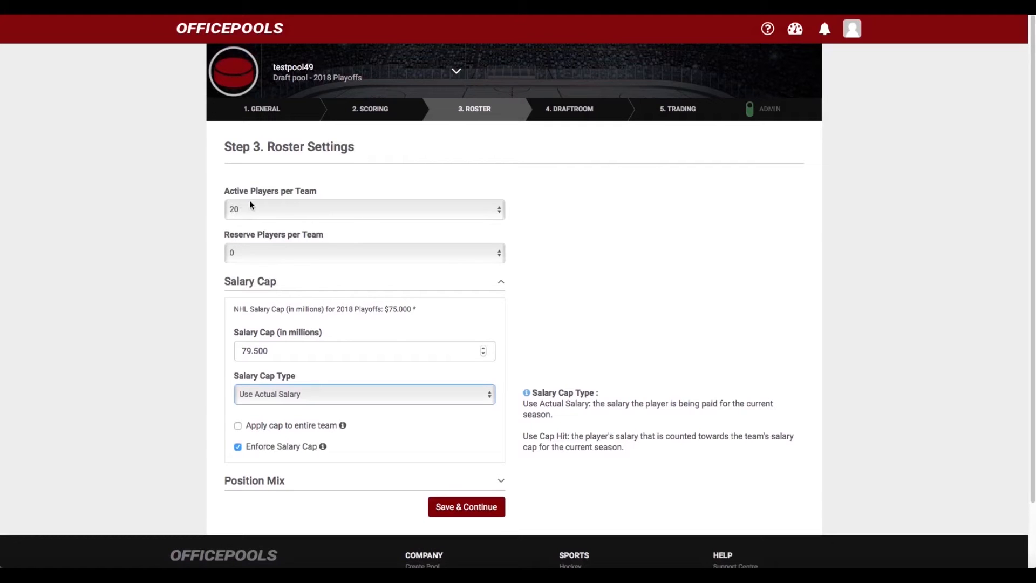
scroll(324, 354, "down", 2)
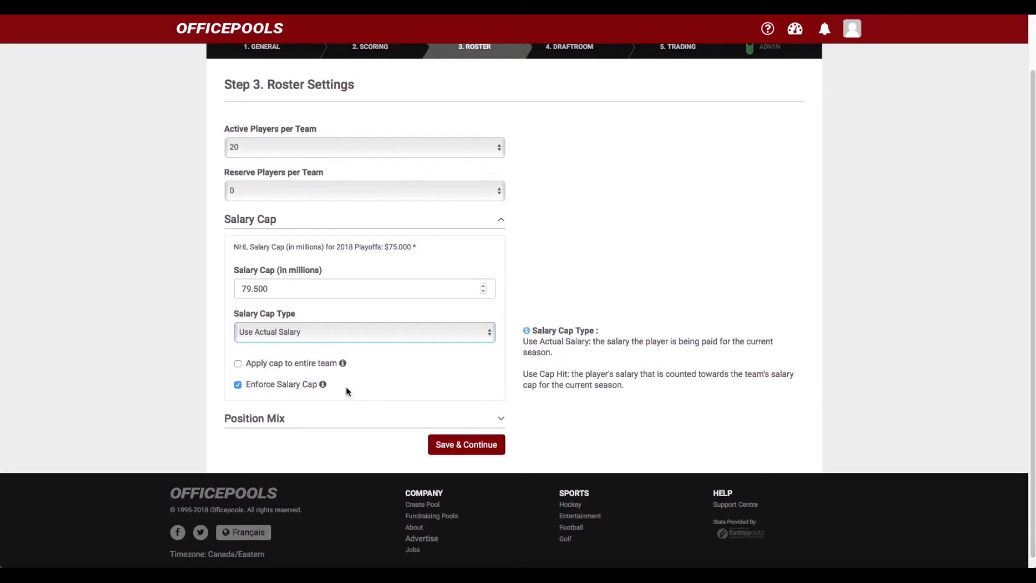
Expand Position Mix and set forwards min/max to 12 and defencemen min/max to 6
left_click(499, 419)
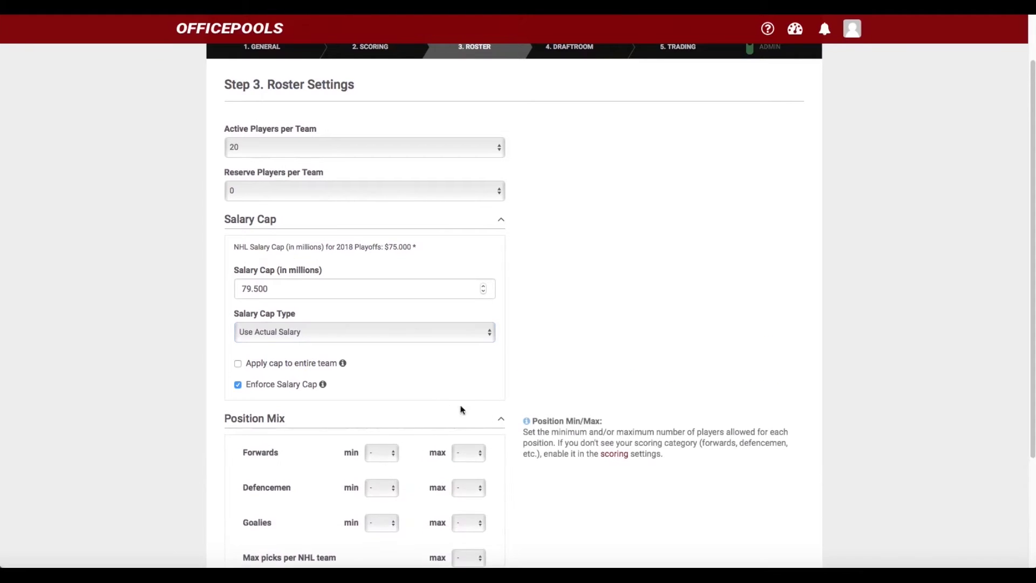
scroll(438, 402, "down", 3)
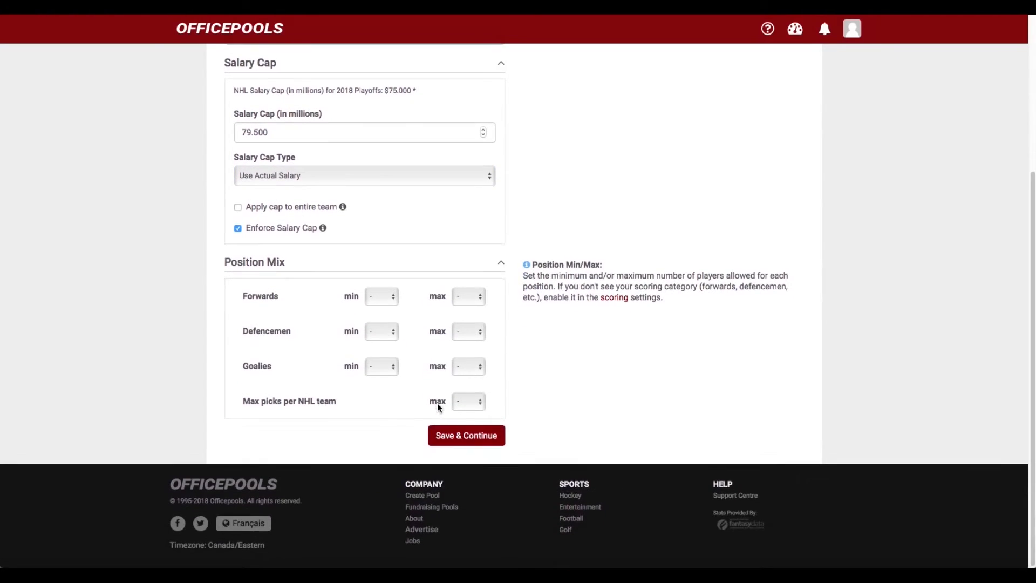
scroll(315, 205, "up", 3)
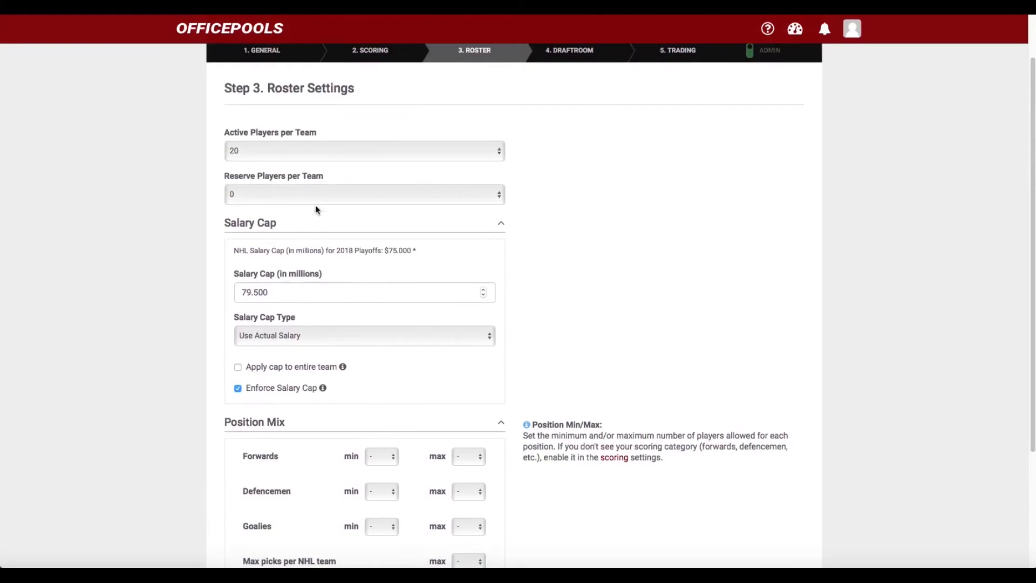
scroll(323, 178, "down", 3)
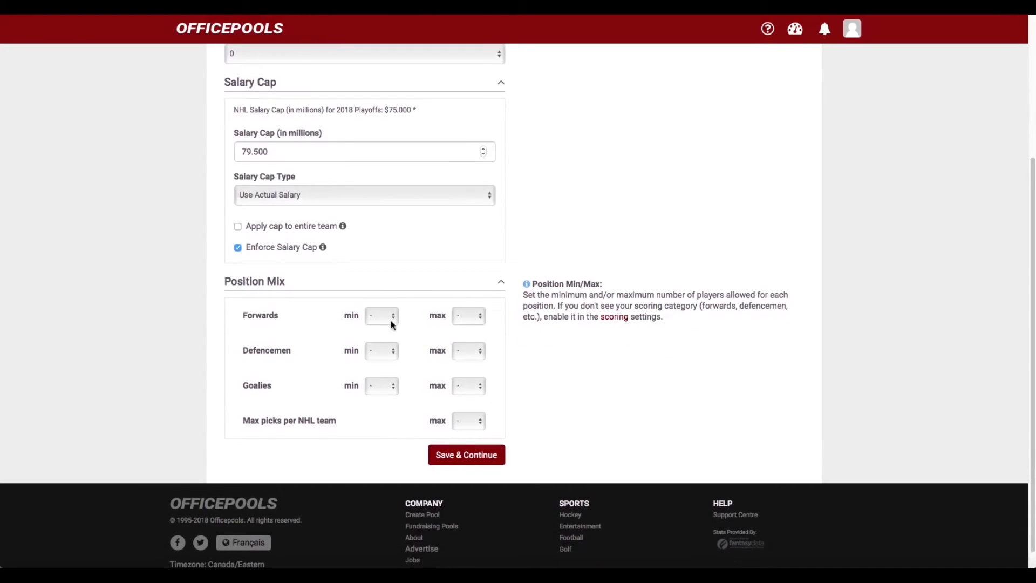
left_click(391, 317)
left_click(392, 440)
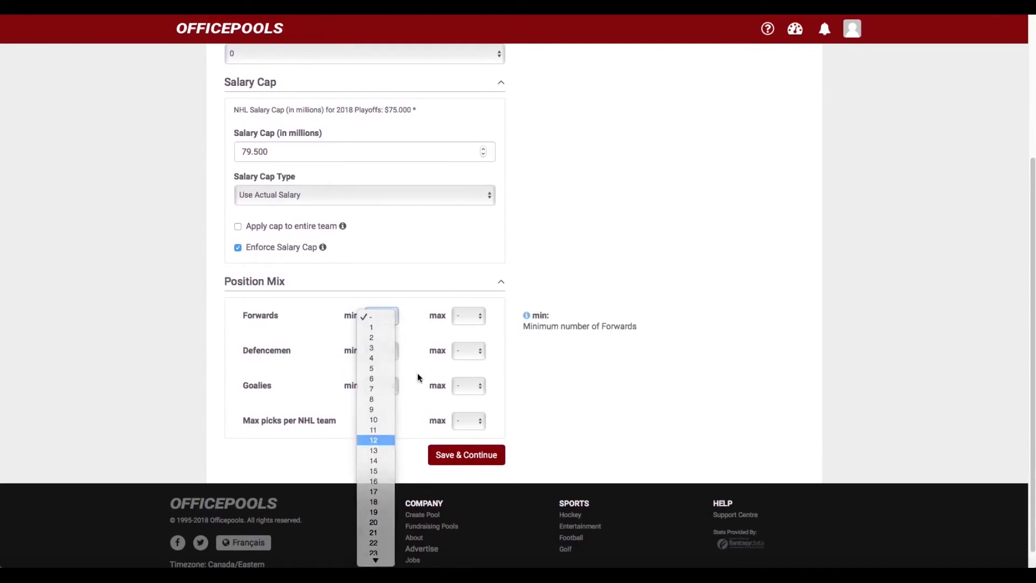
left_click(478, 319)
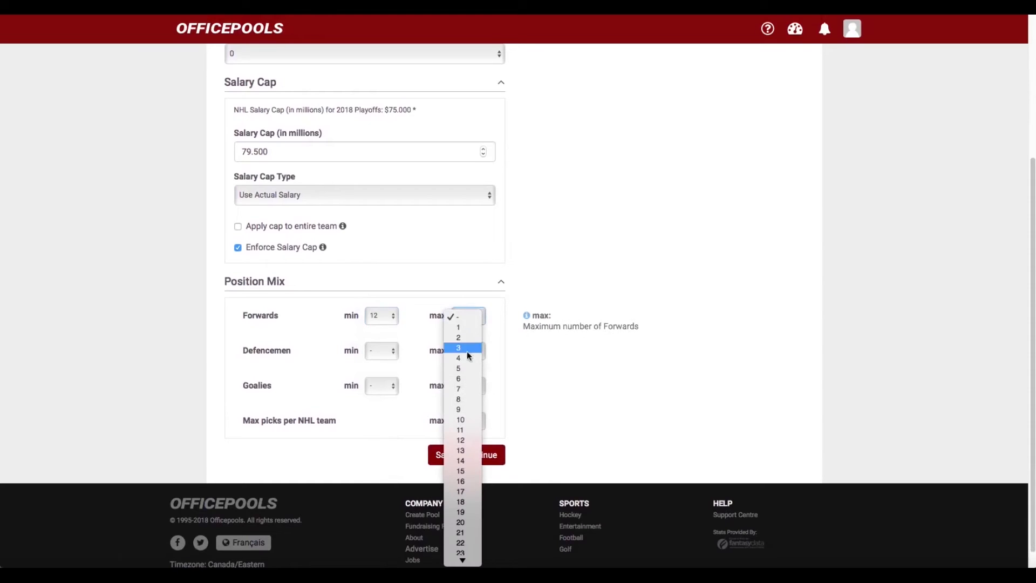
left_click(463, 441)
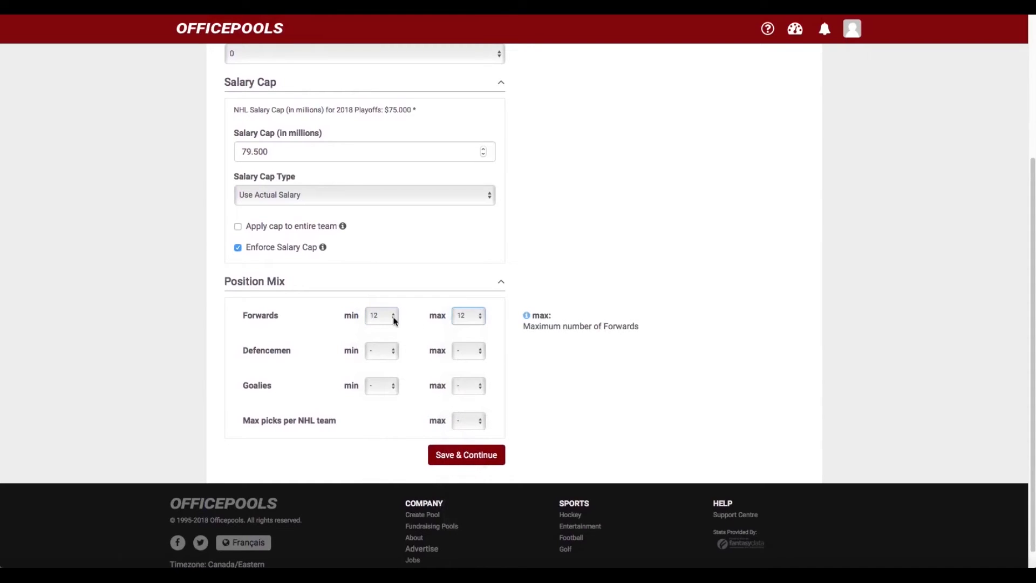
left_click(394, 354)
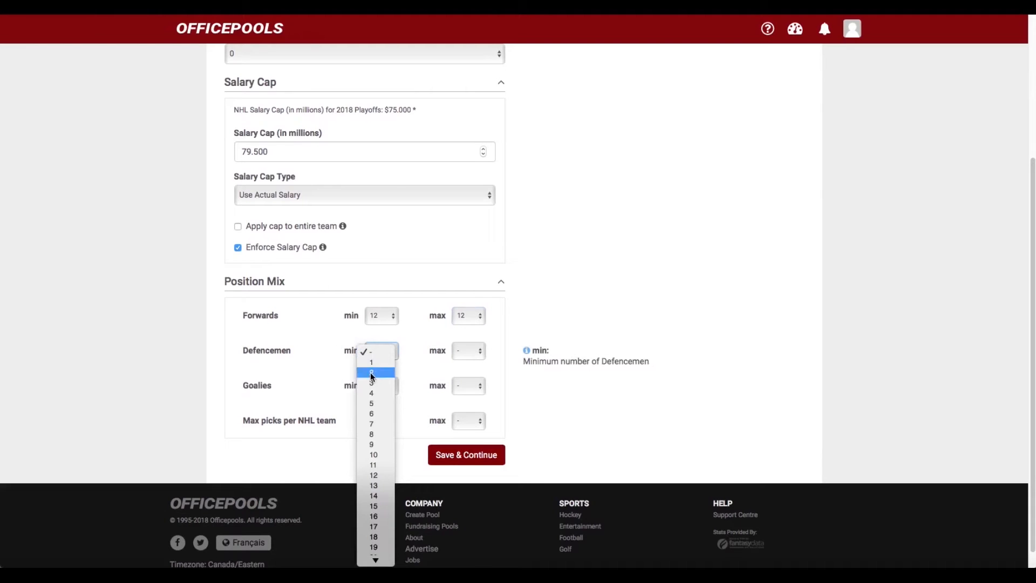
left_click(372, 413)
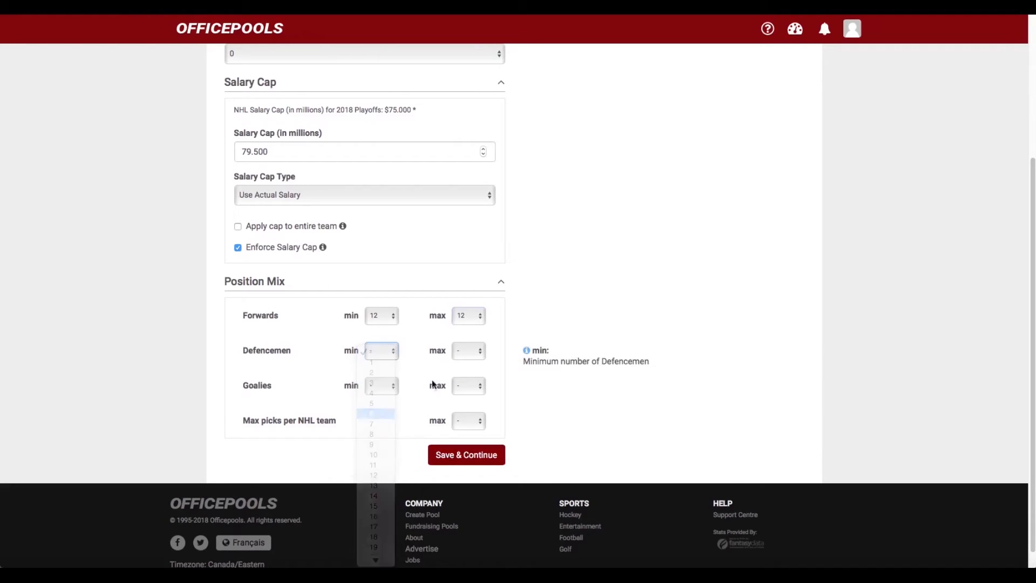
left_click(478, 351)
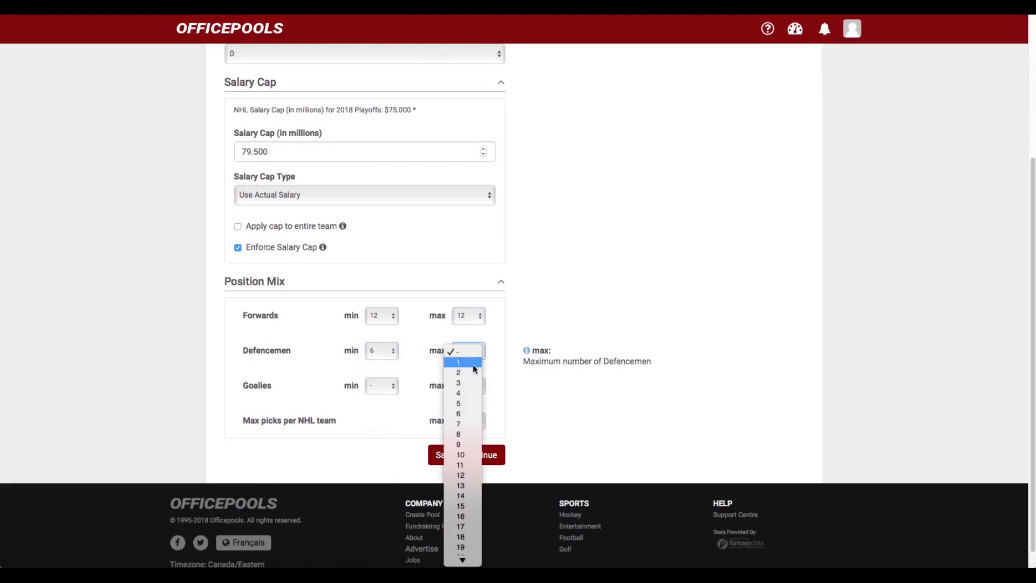
left_click(464, 413)
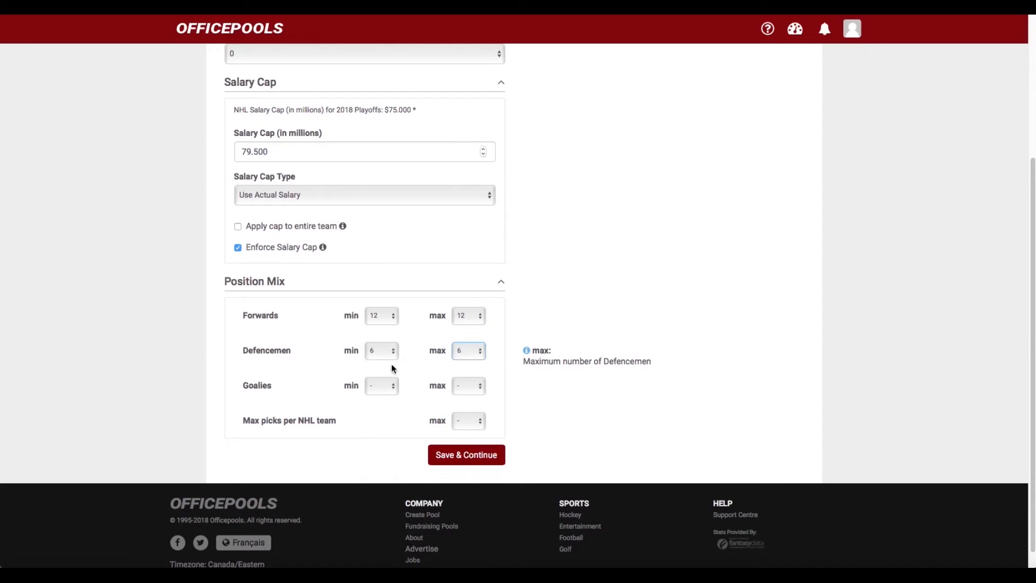
Set goalies min and max to 2, leaving max picks per NHL team unset
scroll(400, 365, "down", 1)
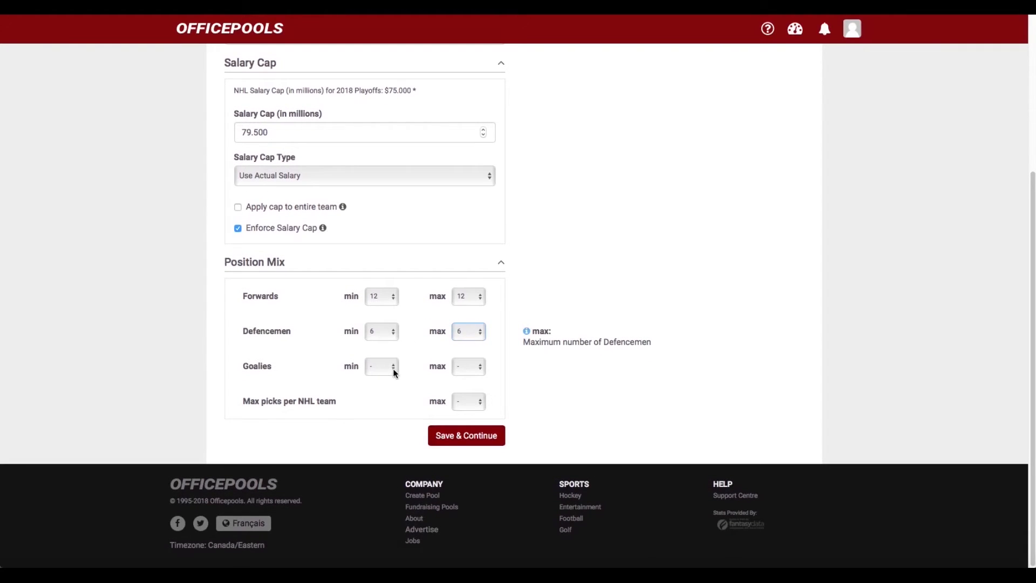
left_click(395, 367)
left_click(377, 388)
left_click(463, 372)
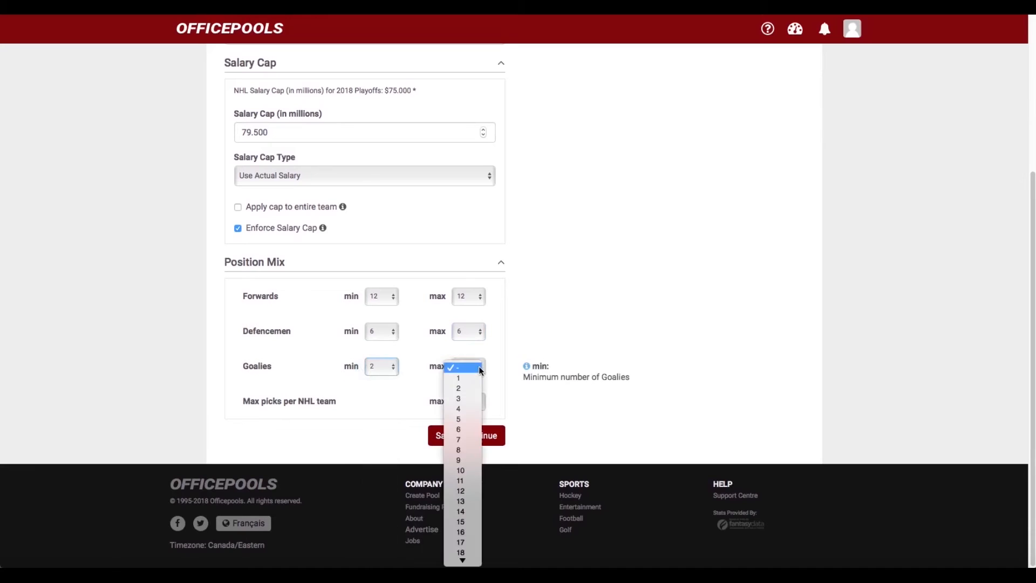
left_click(465, 386)
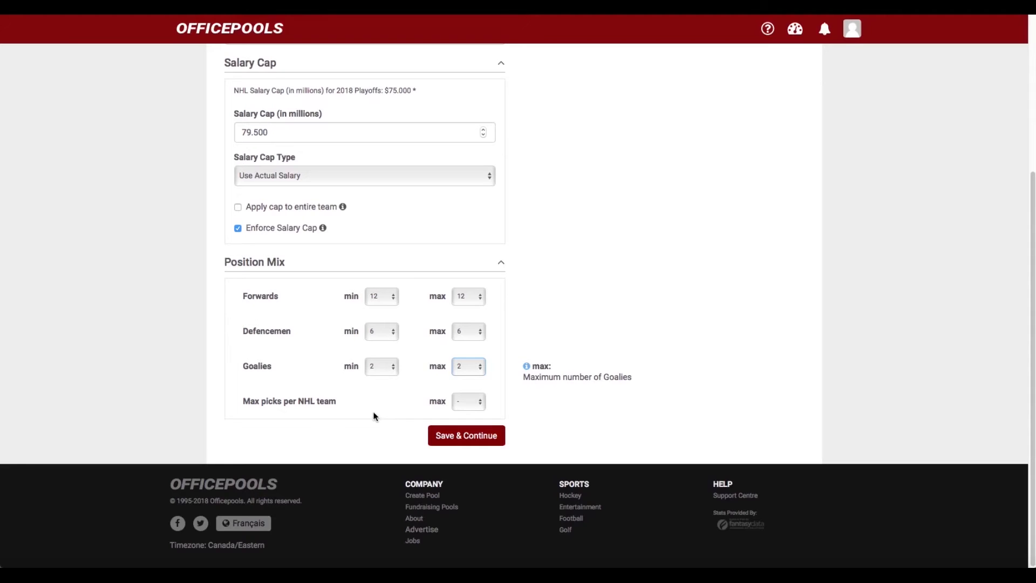
left_click(481, 401)
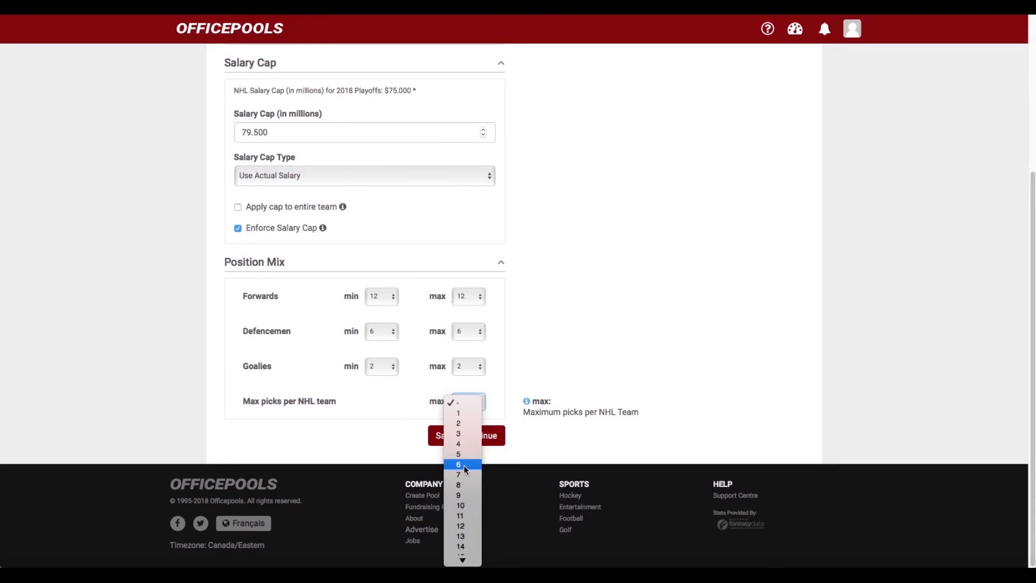
left_click(400, 412)
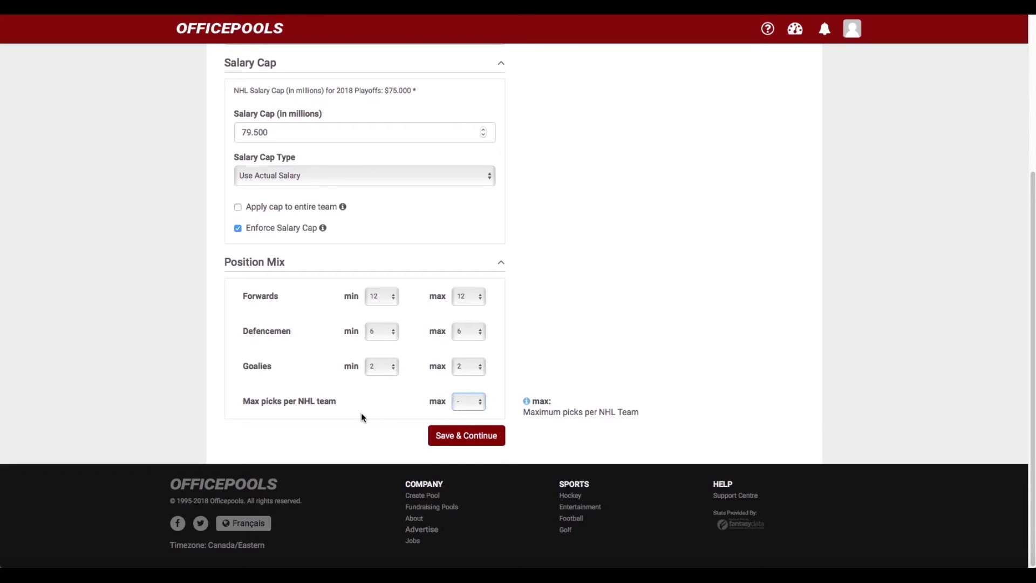
Save the roster settings and continue to Draftroom Options
scroll(361, 415, "up", 4)
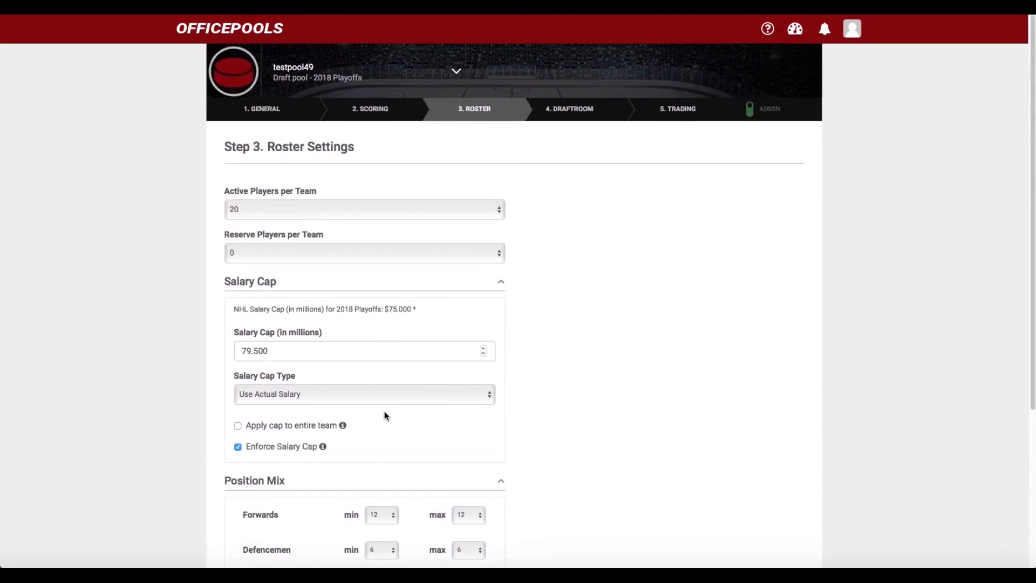
scroll(385, 415, "down", 4)
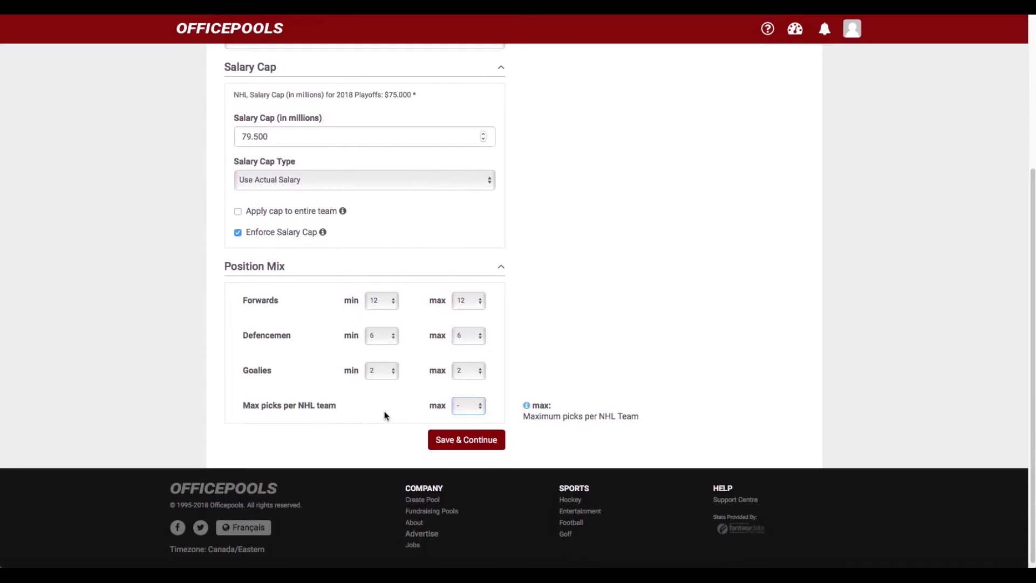
scroll(386, 416, "up", 3)
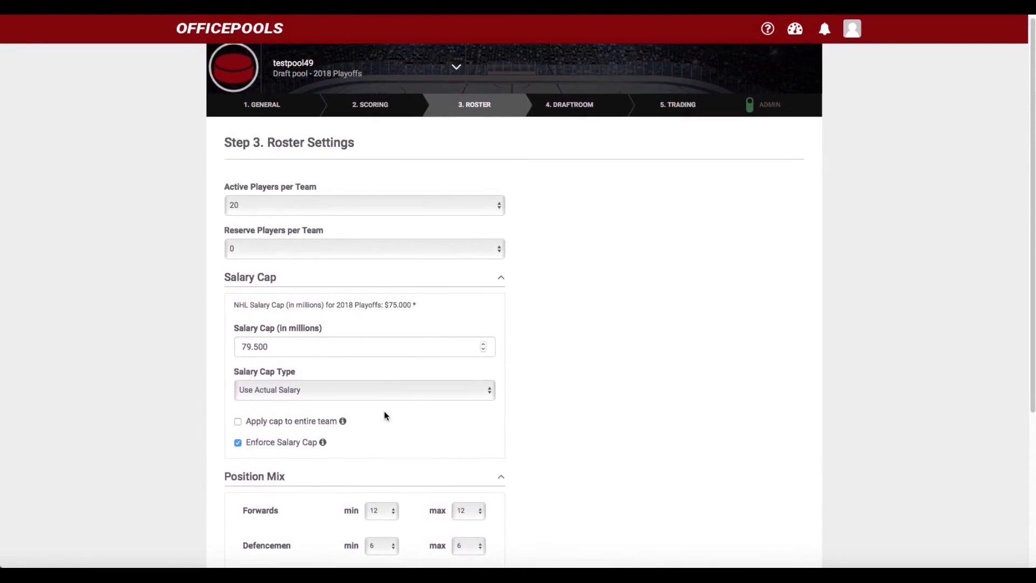
scroll(385, 415, "down", 4)
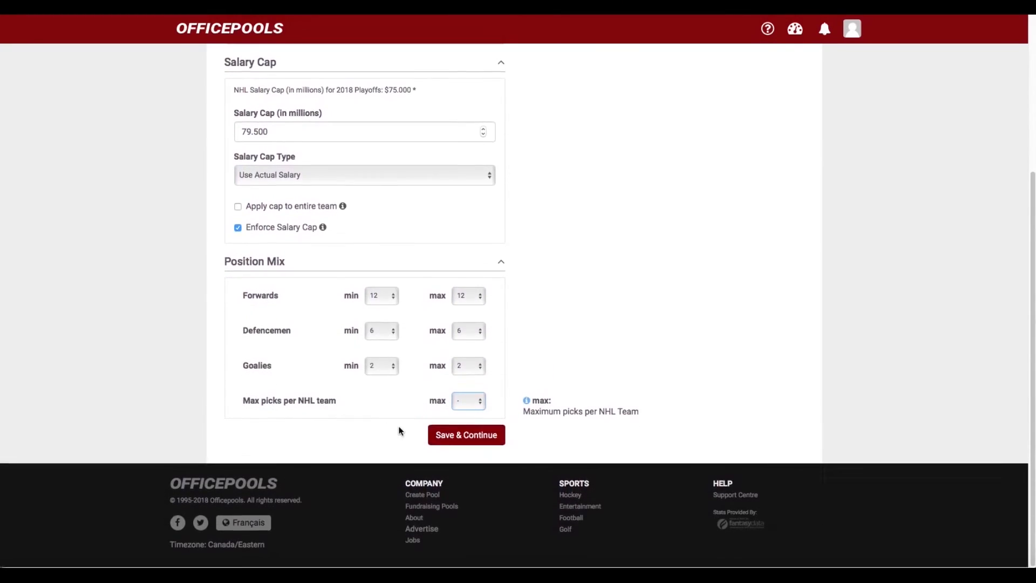
scroll(410, 440, "up", 2)
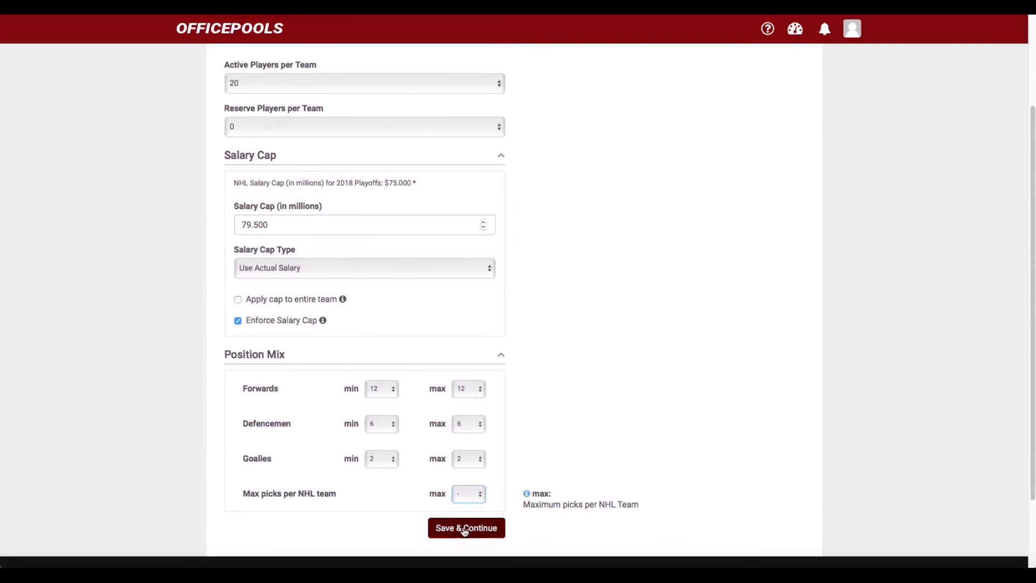
left_click(464, 527)
scroll(168, 255, "down", 1)
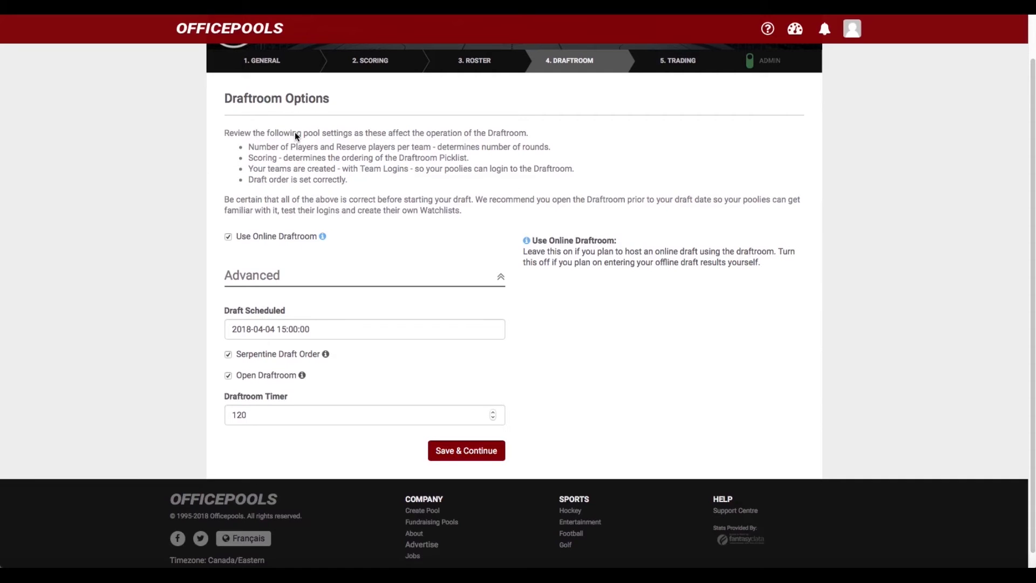
scroll(295, 136, "up", 1)
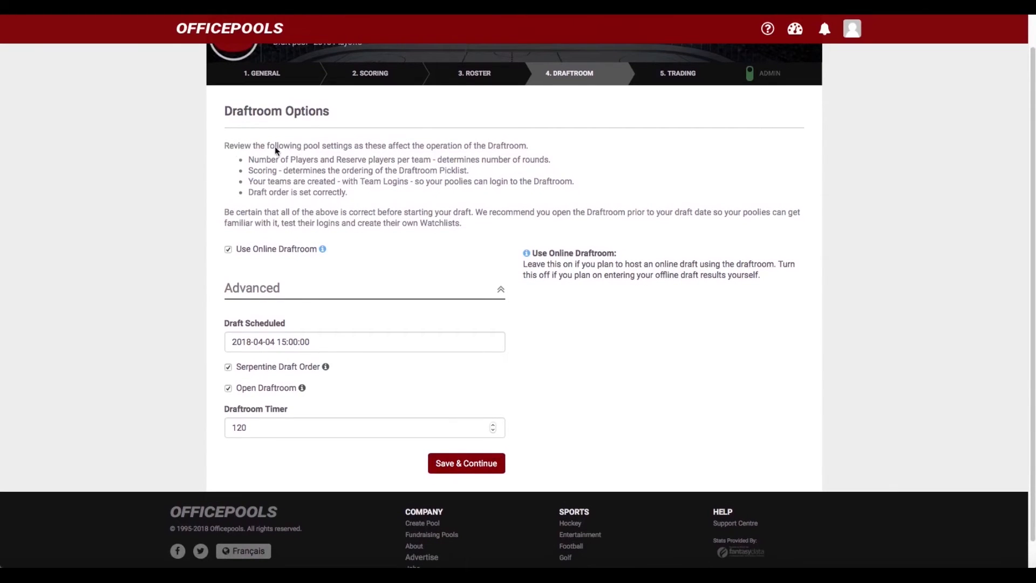
scroll(329, 181, "down", 1)
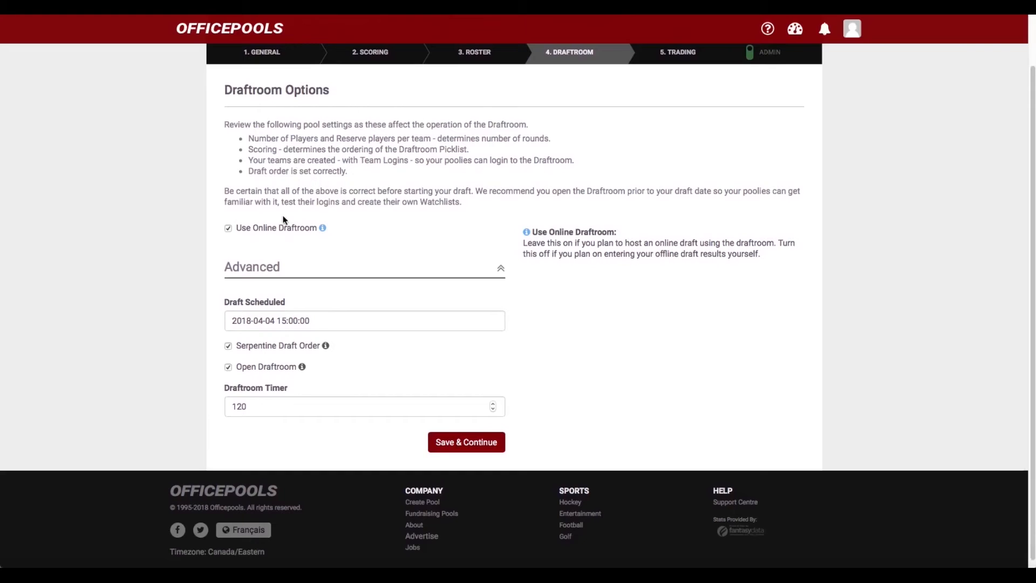
scroll(284, 221, "down", 1)
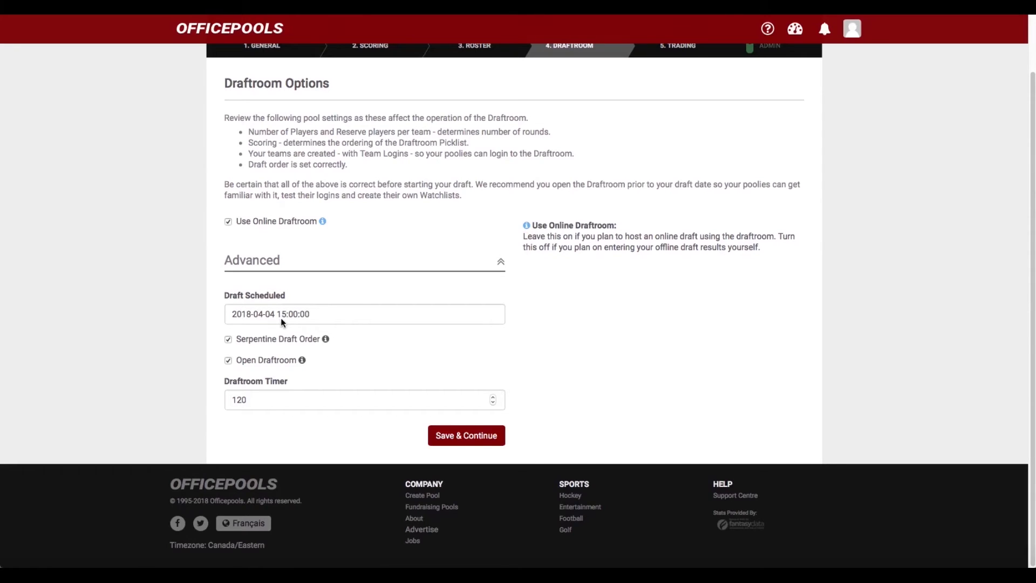
scroll(653, 153, "up", 1)
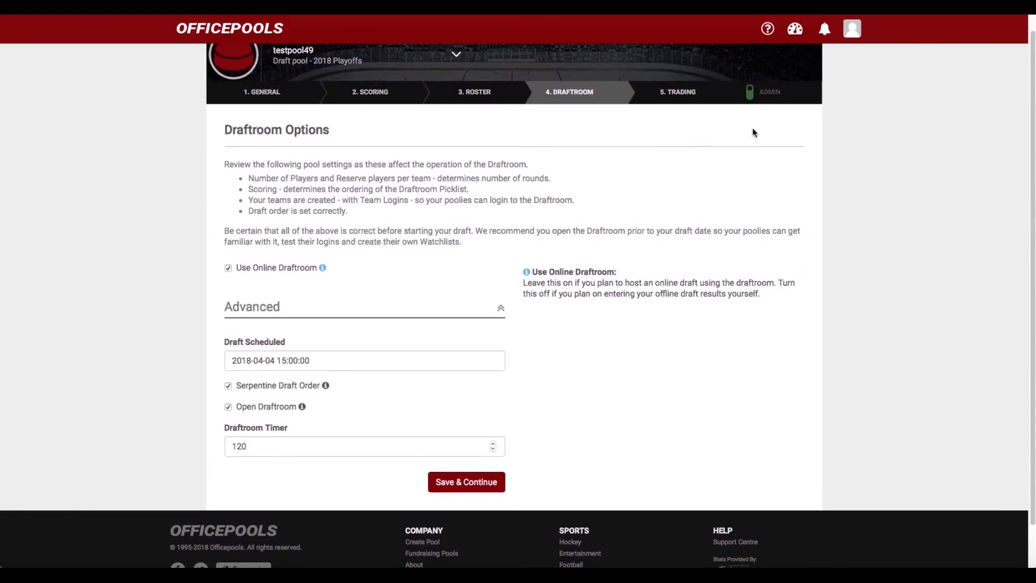
scroll(638, 174, "down", 1)
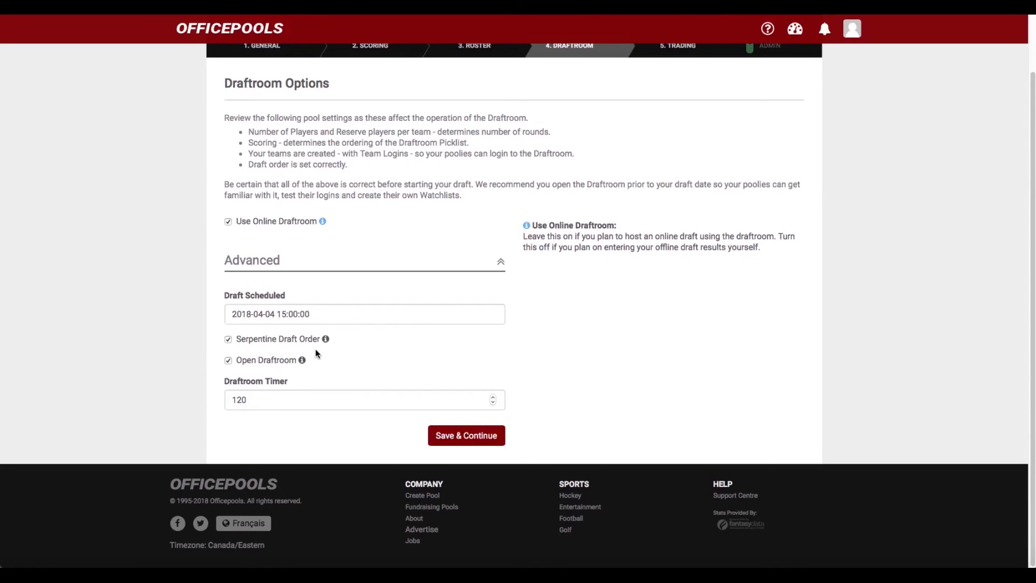
left_click(228, 340)
left_click(228, 360)
Keep the Draftroom Timer at 120 seconds and review the Draftroom options
left_click(492, 403)
left_click(494, 397)
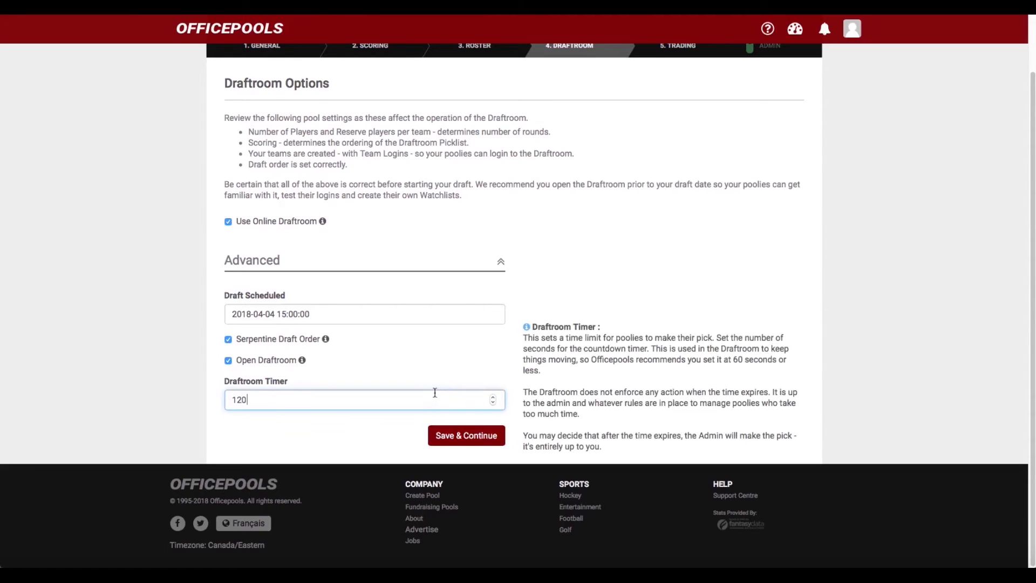
scroll(434, 394, "up", 2)
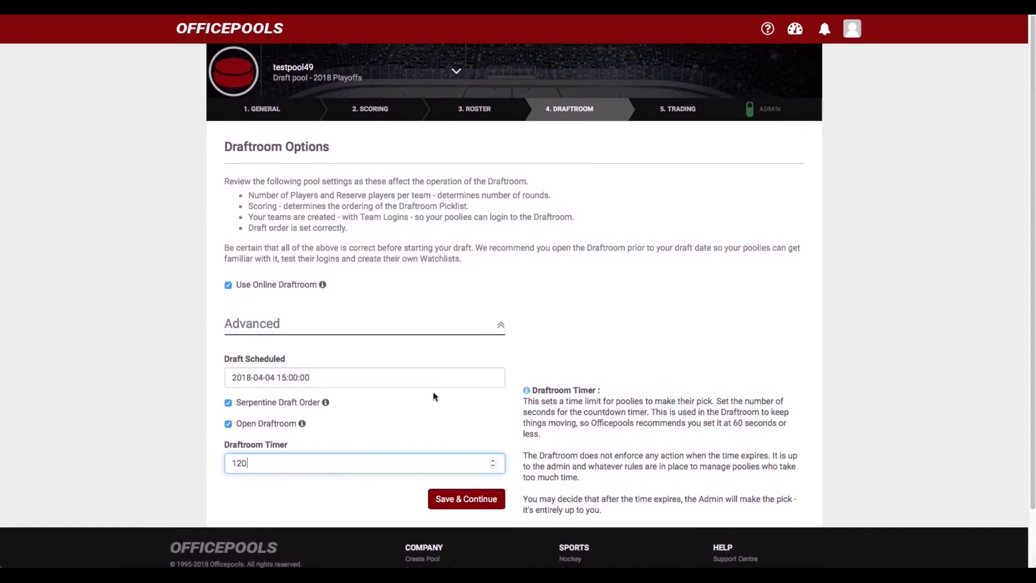
scroll(433, 394, "down", 2)
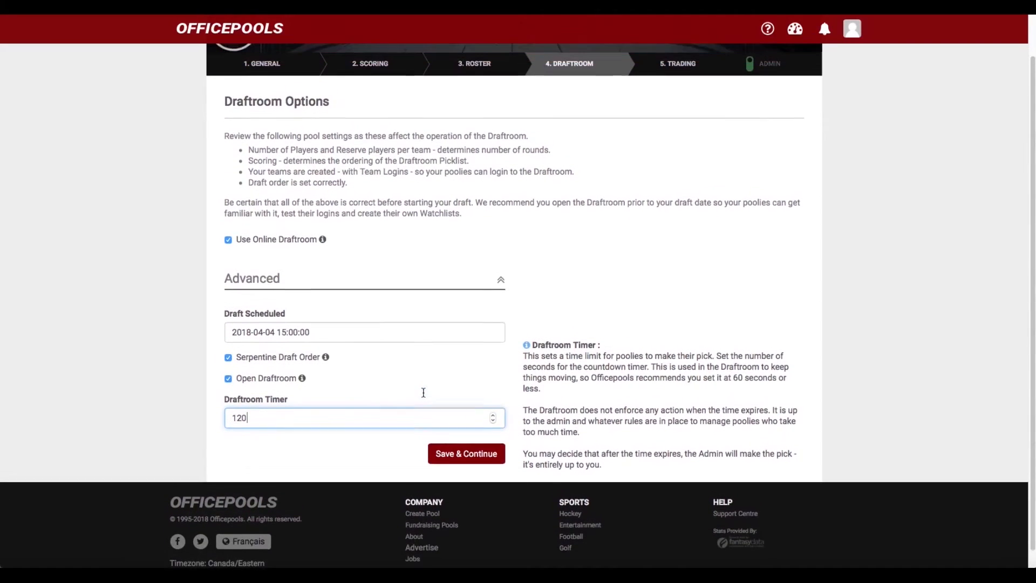
scroll(424, 392, "up", 2)
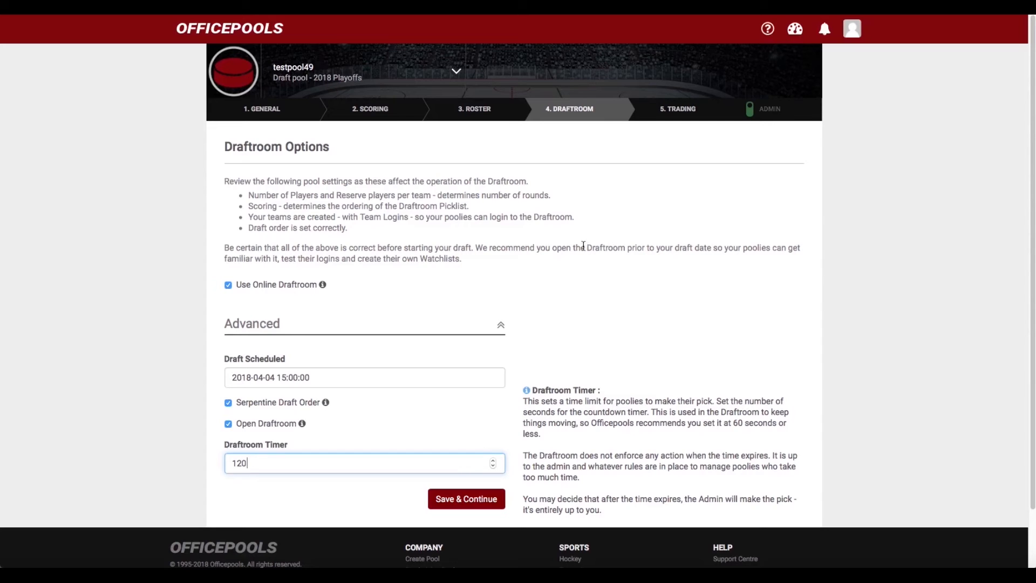
scroll(572, 247, "down", 1)
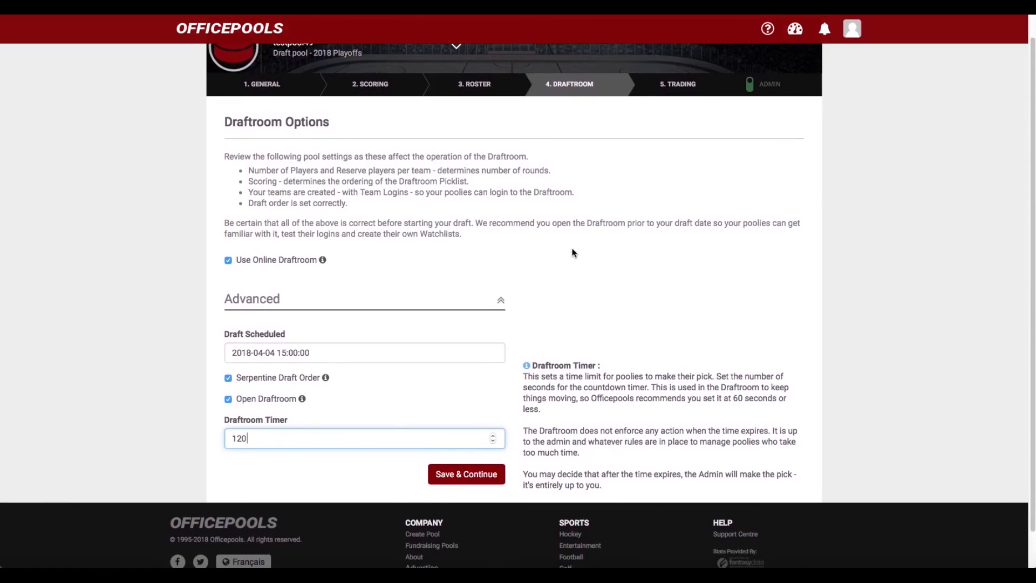
scroll(573, 252, "up", 1)
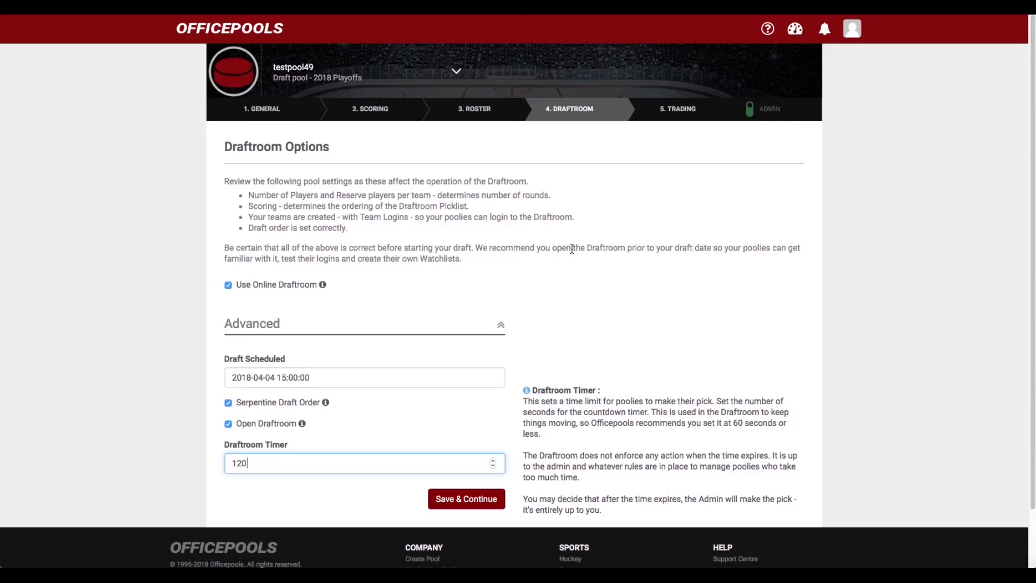
scroll(575, 259, "down", 1)
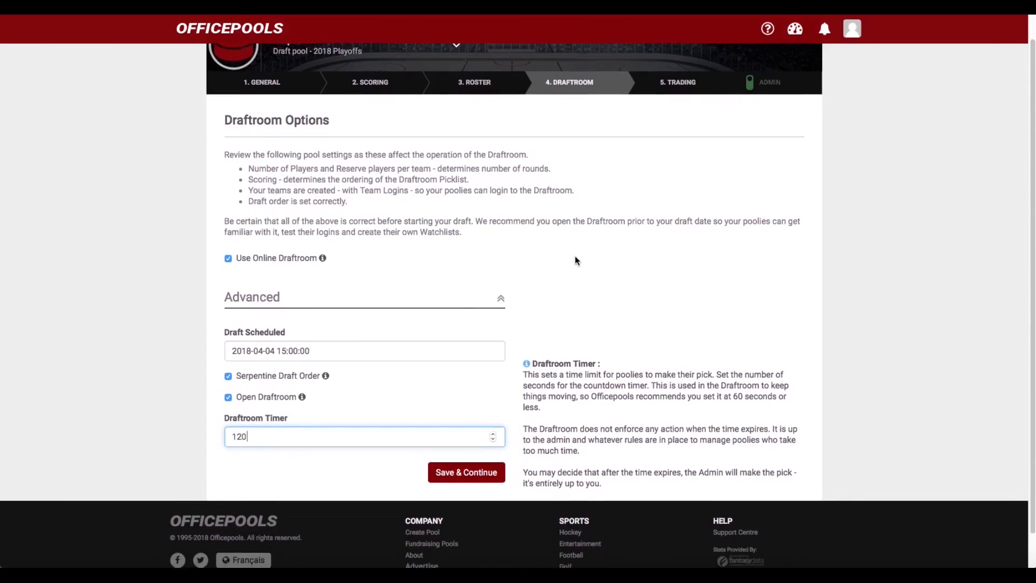
scroll(577, 257, "up", 1)
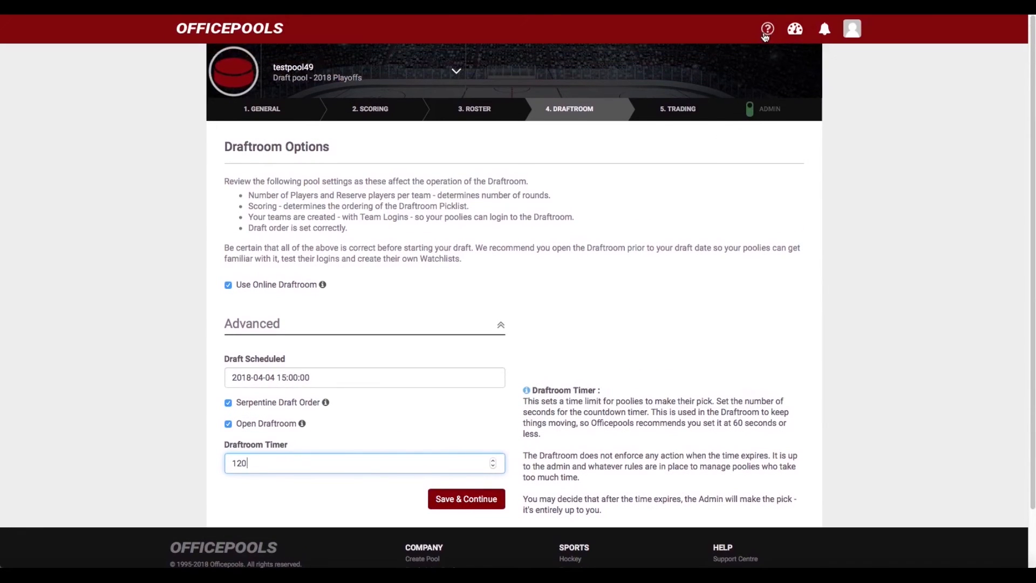
scroll(660, 211, "down", 1)
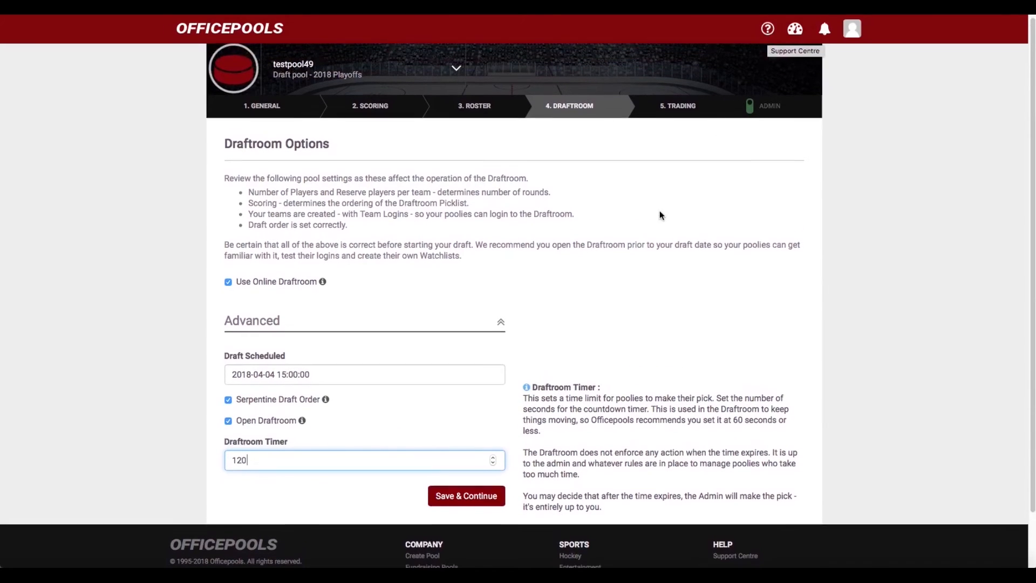
scroll(607, 290, "down", 2)
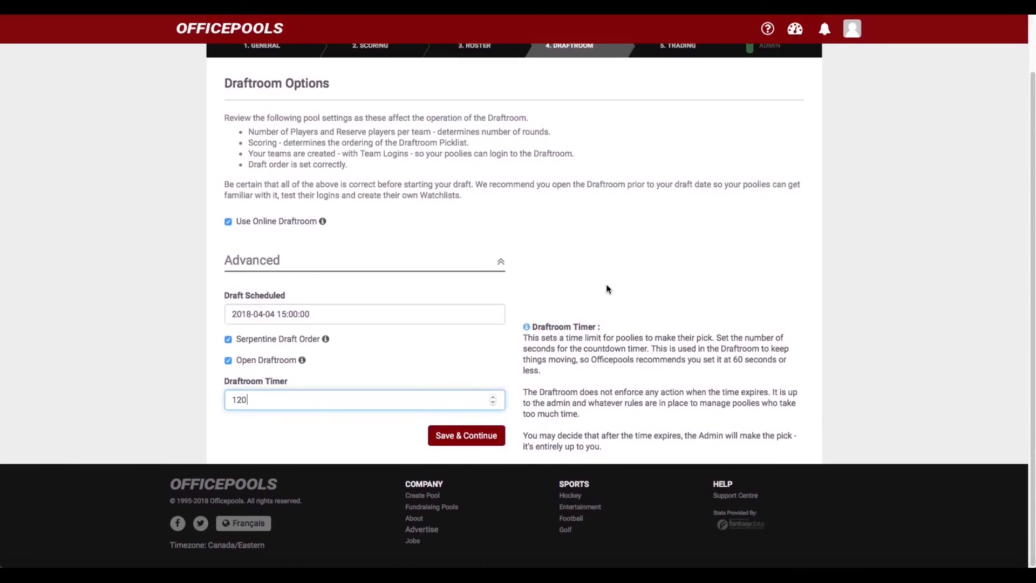
scroll(607, 289, "up", 2)
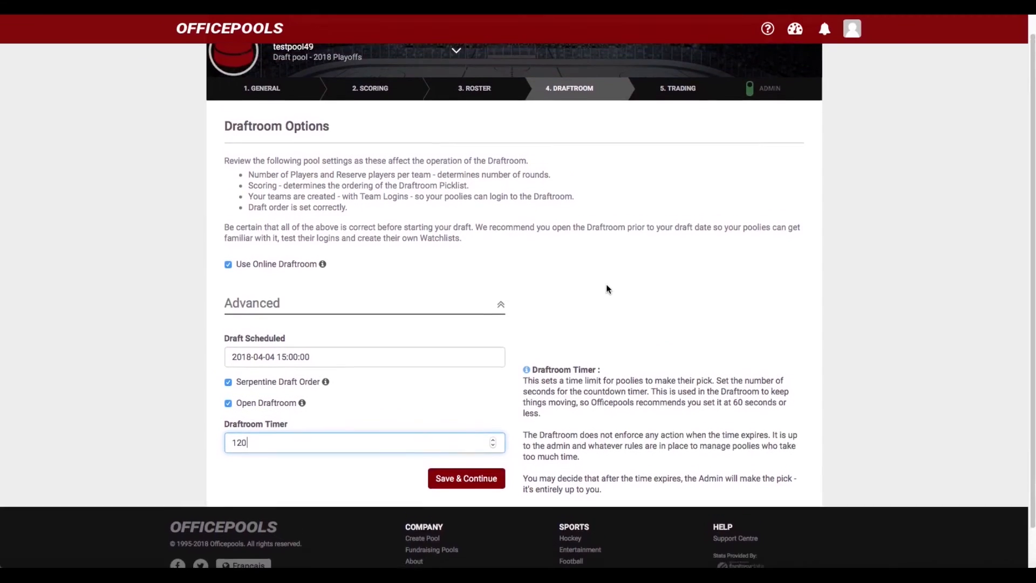
scroll(606, 289, "up", 1)
scroll(607, 286, "down", 2)
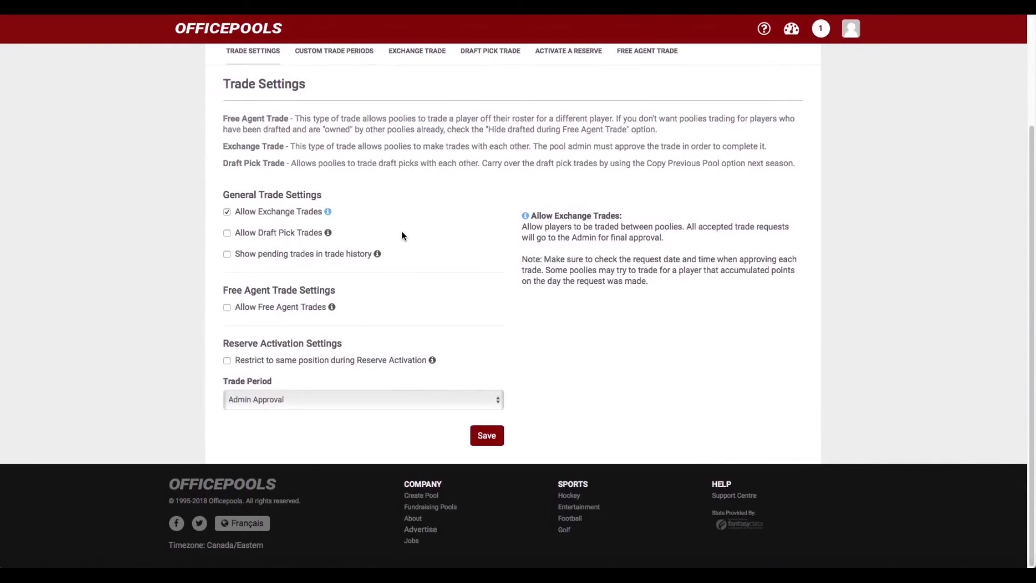
Enable Allow Exchange Trades and Allow Free Agent Trades
left_click(227, 212)
left_click(227, 306)
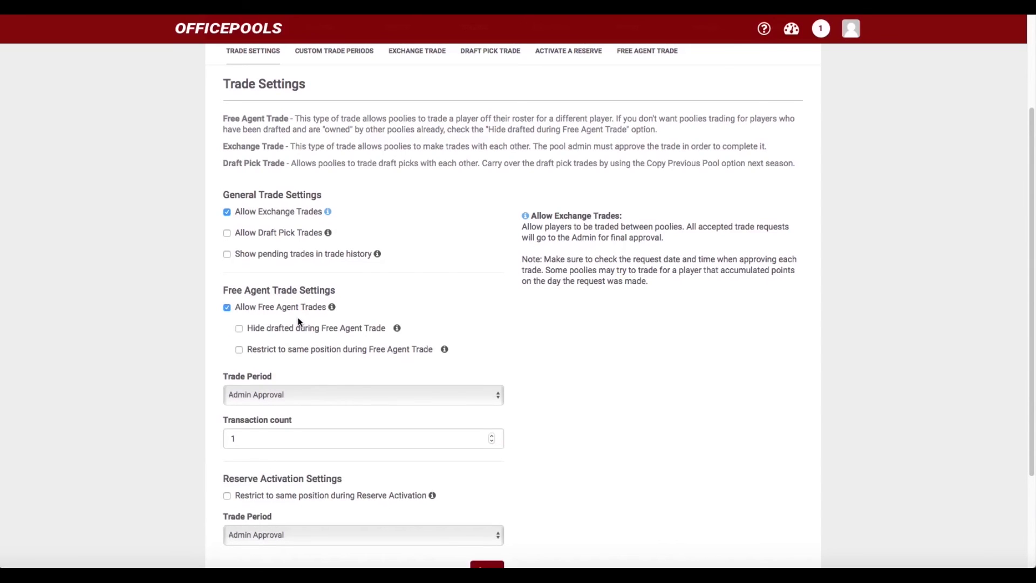
Make free agent trades hide drafted players and restrict them to the same position
left_click(239, 329)
scroll(348, 343, "down", 1)
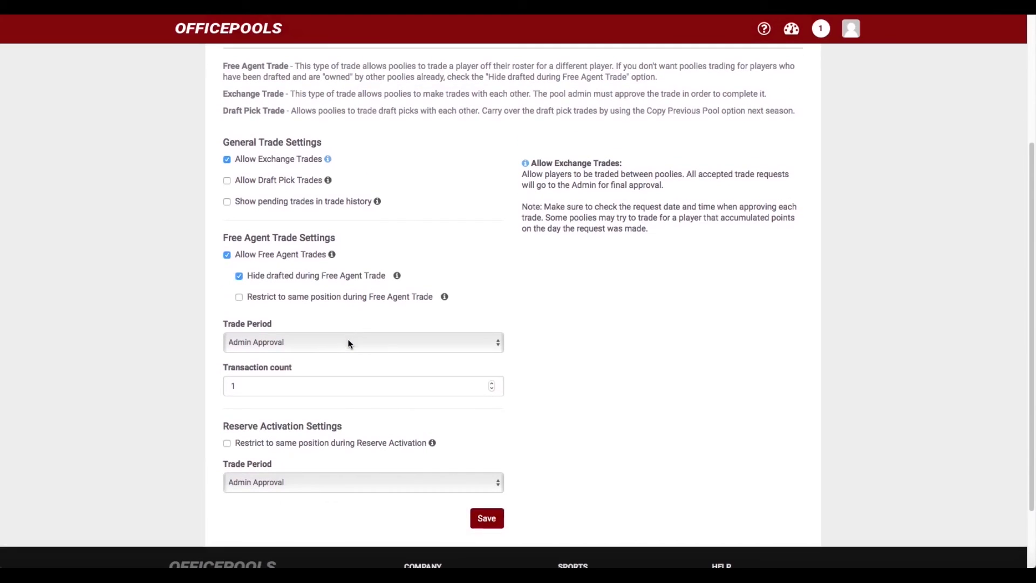
left_click(239, 297)
scroll(296, 307, "down", 3)
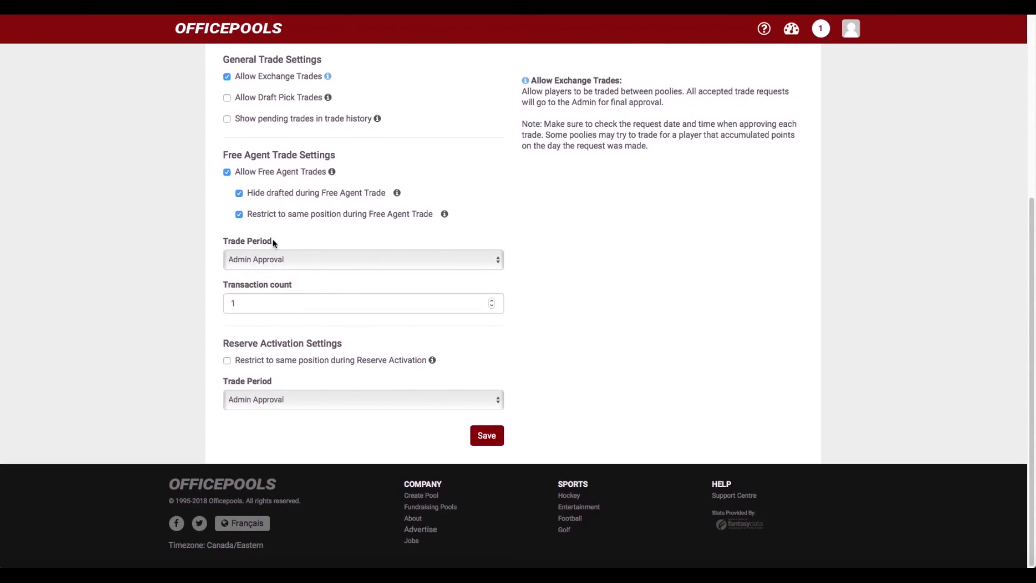
scroll(273, 243, "up", 2)
scroll(274, 244, "down", 2)
scroll(292, 209, "up", 2)
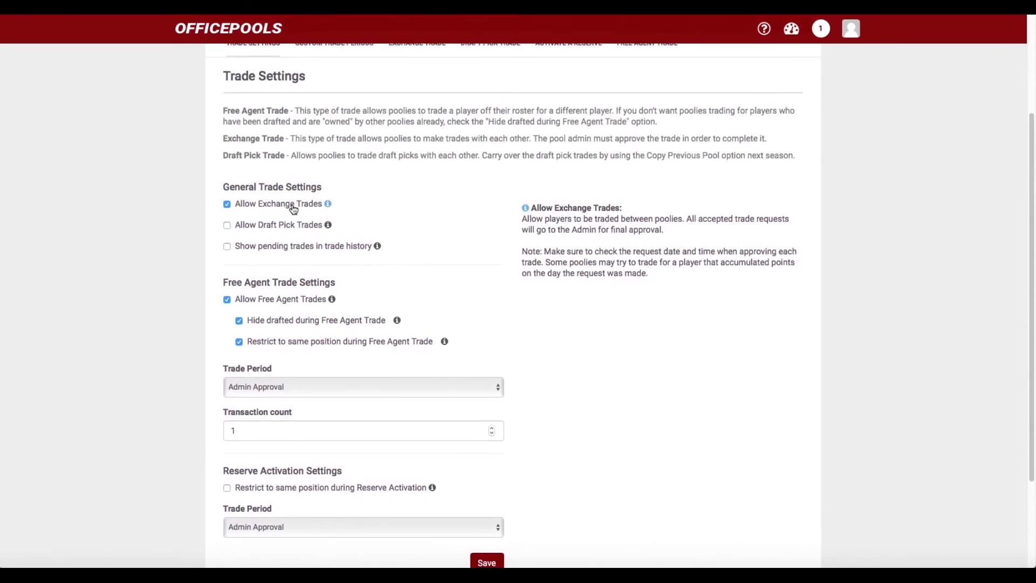
scroll(293, 209, "down", 2)
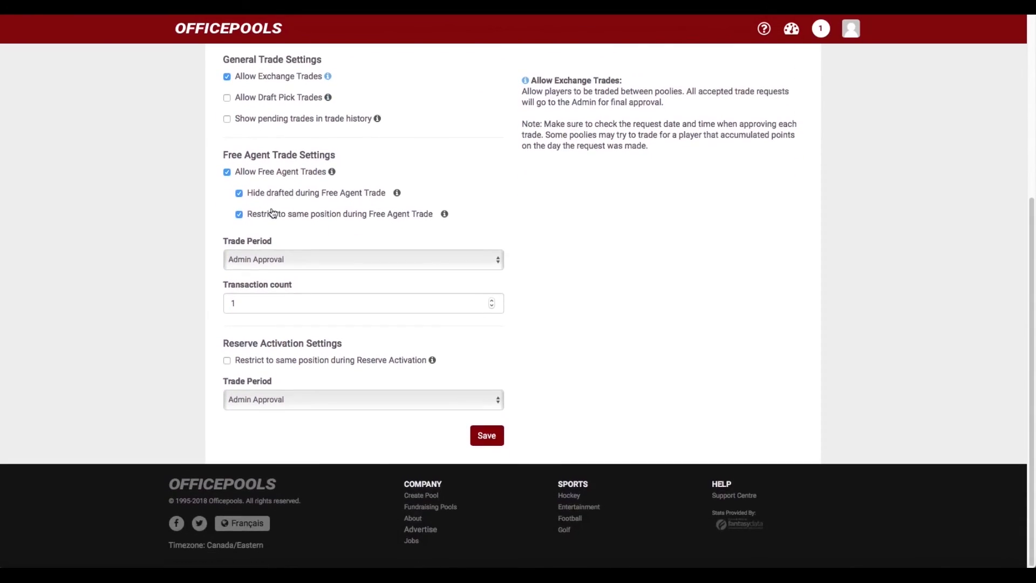
Set the free agent trade period to Monthly with a transaction count of 3
left_click(496, 261)
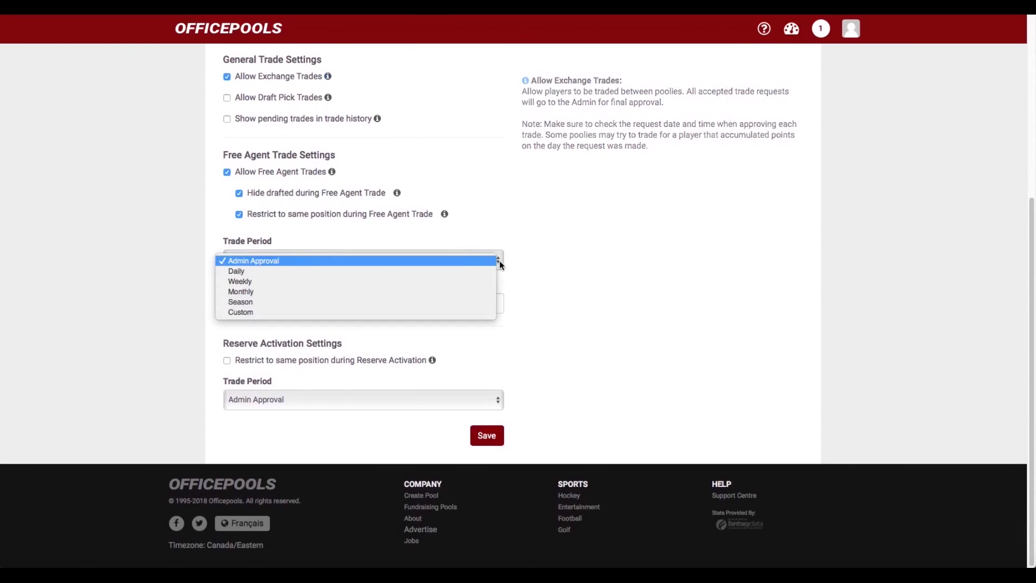
left_click(427, 294)
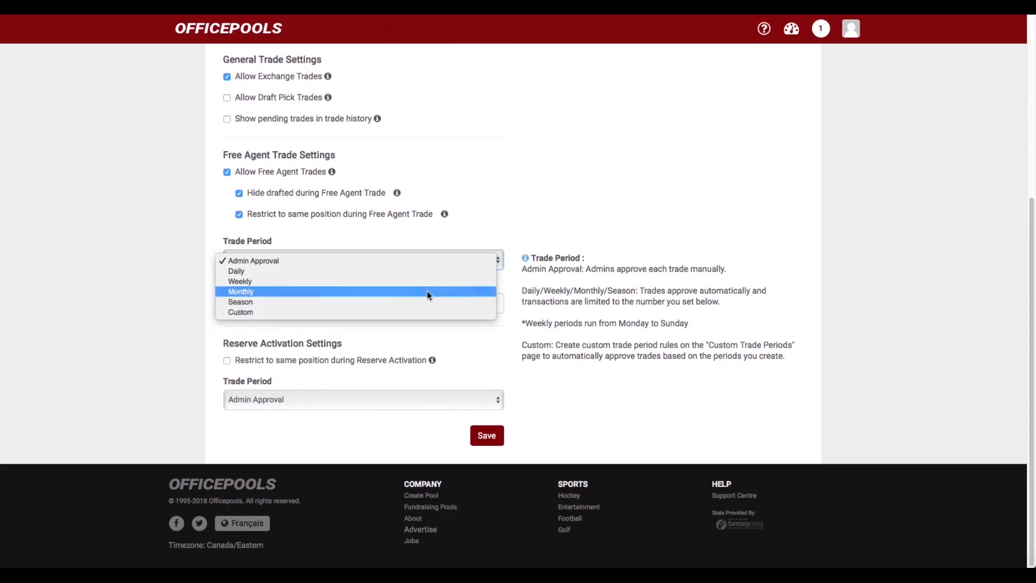
left_click(491, 301)
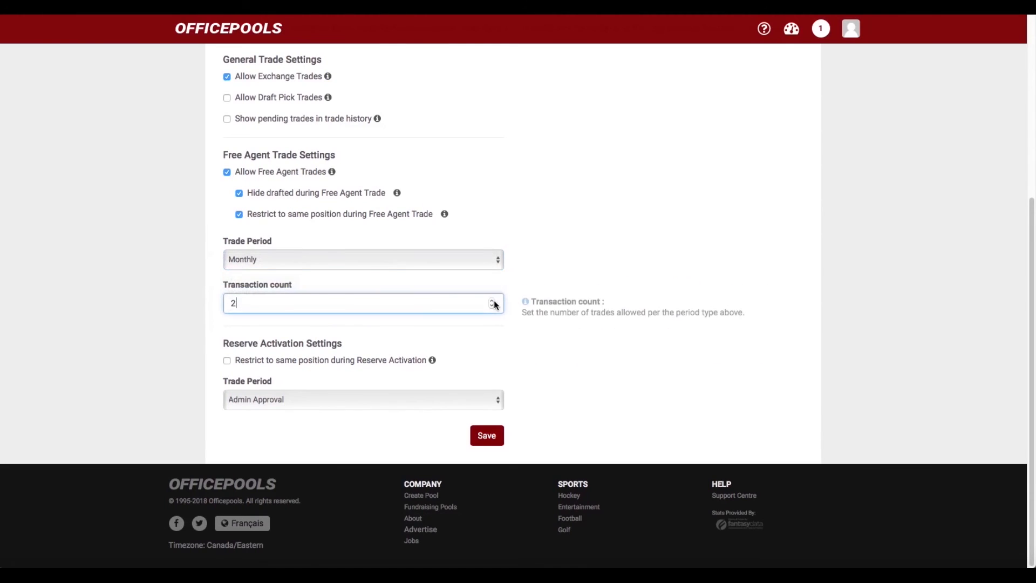
left_click(491, 300)
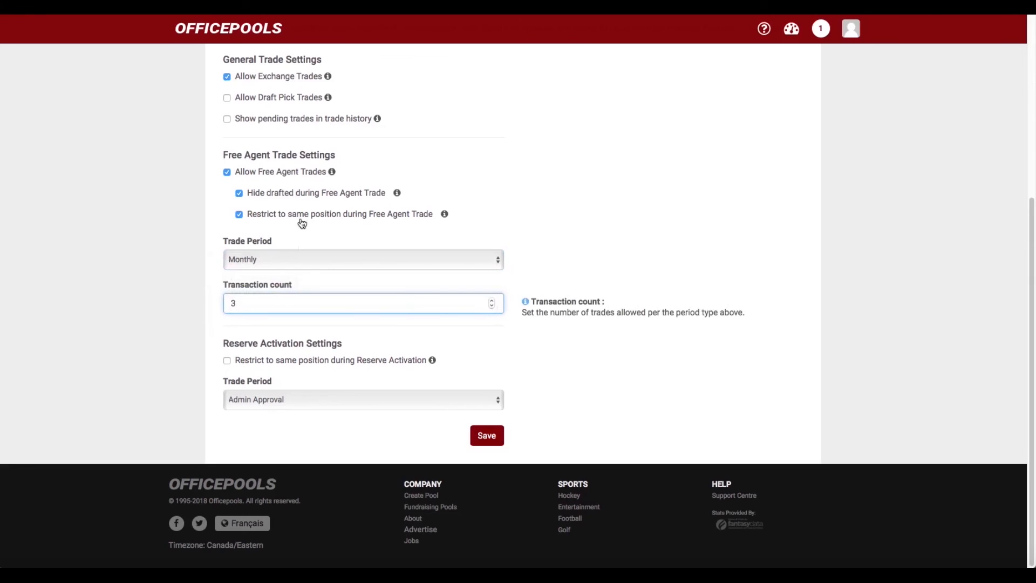
scroll(274, 267, "up", 1)
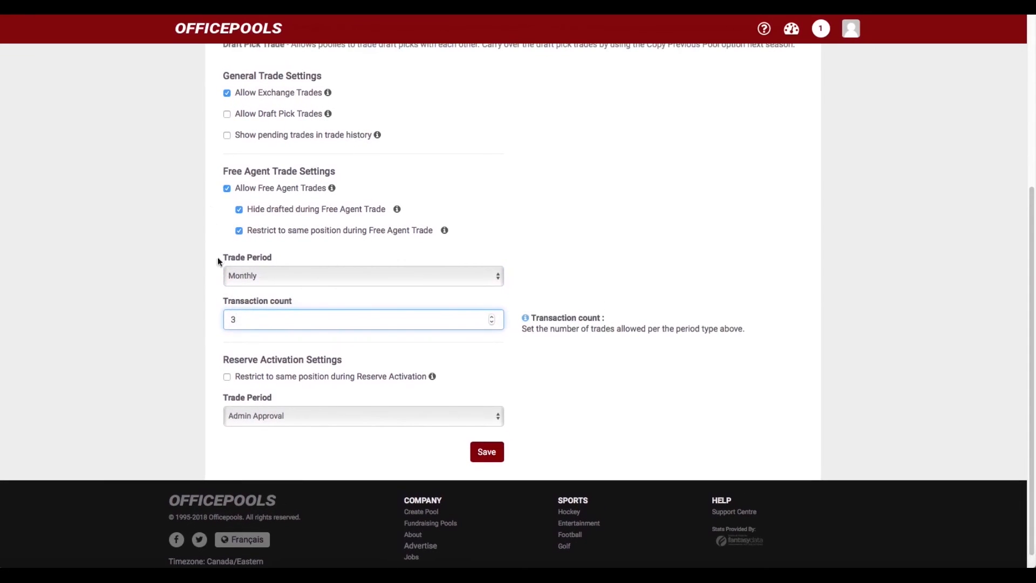
left_click(493, 322)
left_click(493, 315)
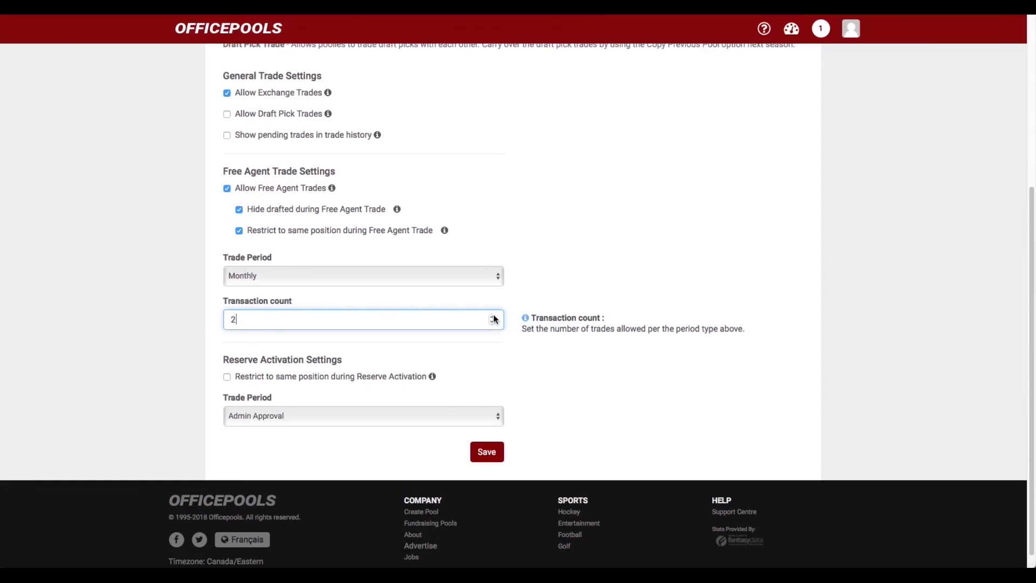
left_click(497, 279)
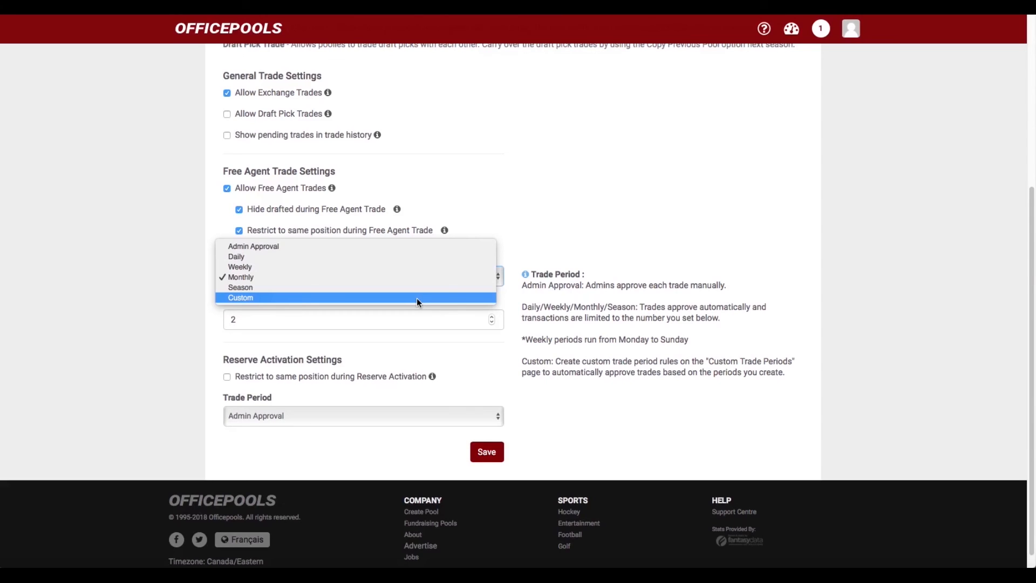
left_click(138, 293)
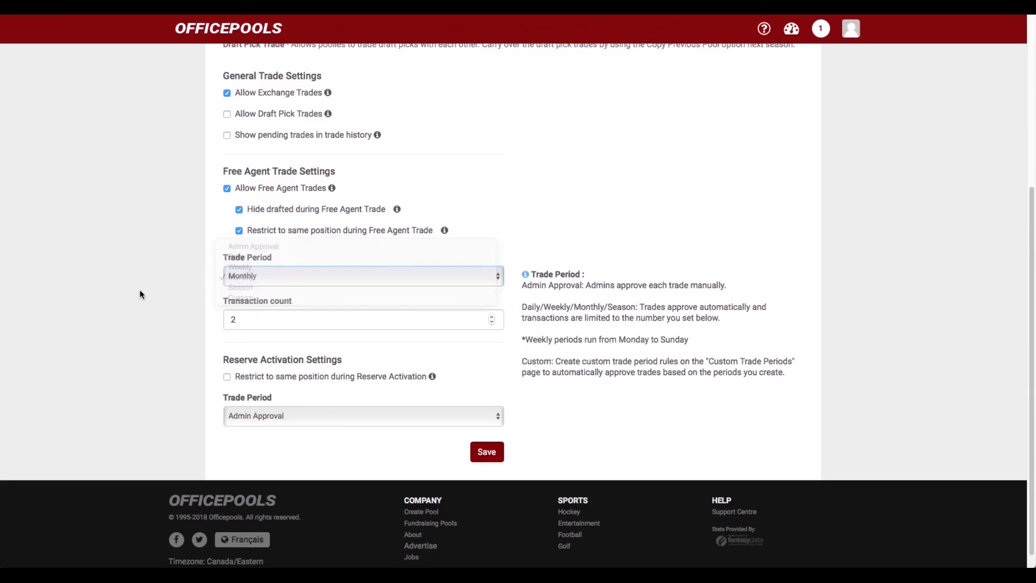
scroll(486, 313, "down", 1)
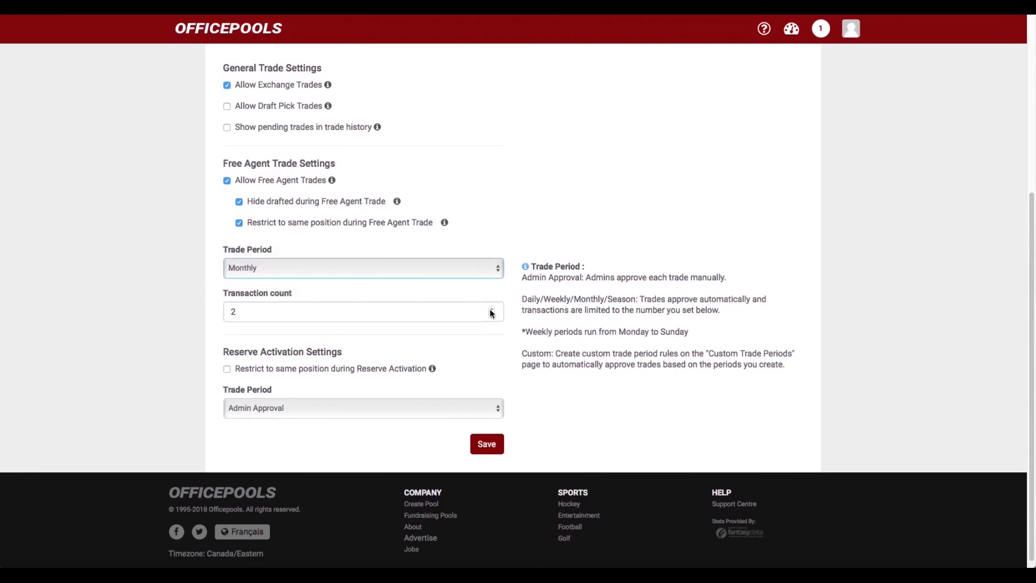
left_click(489, 317)
scroll(436, 313, "down", 2)
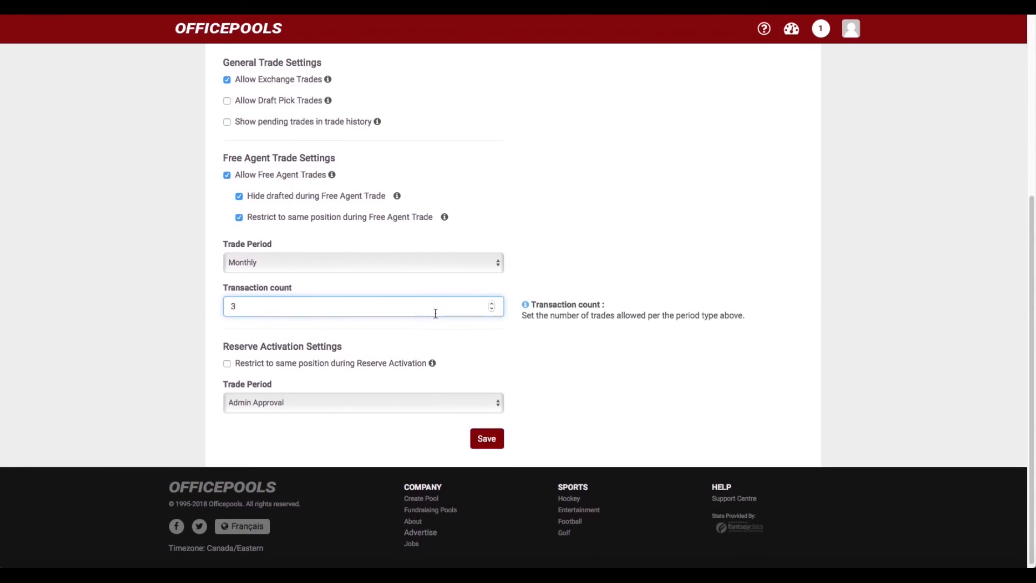
scroll(445, 313, "up", 1)
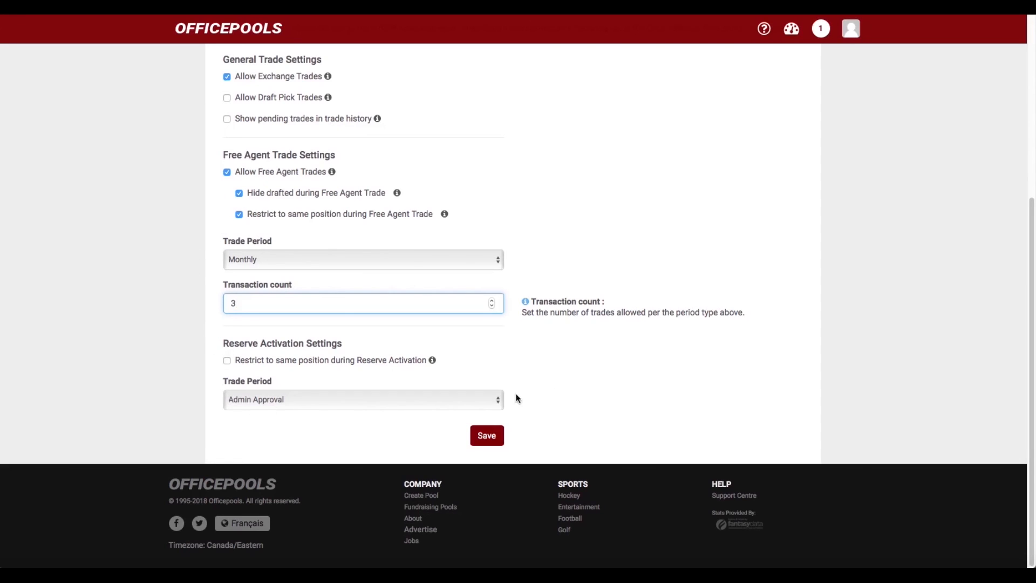
left_click(497, 403)
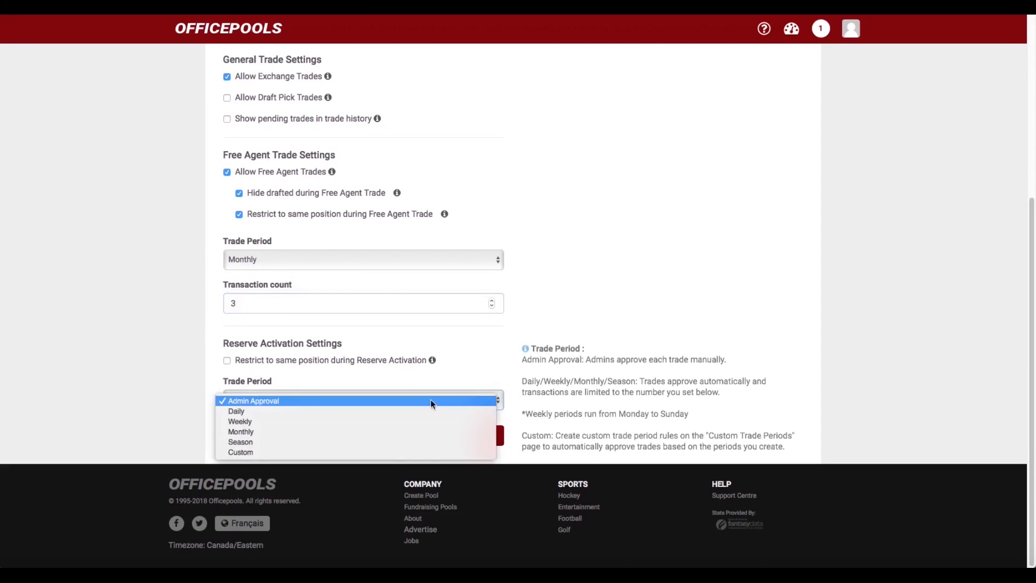
left_click(401, 423)
scroll(424, 384, "down", 1)
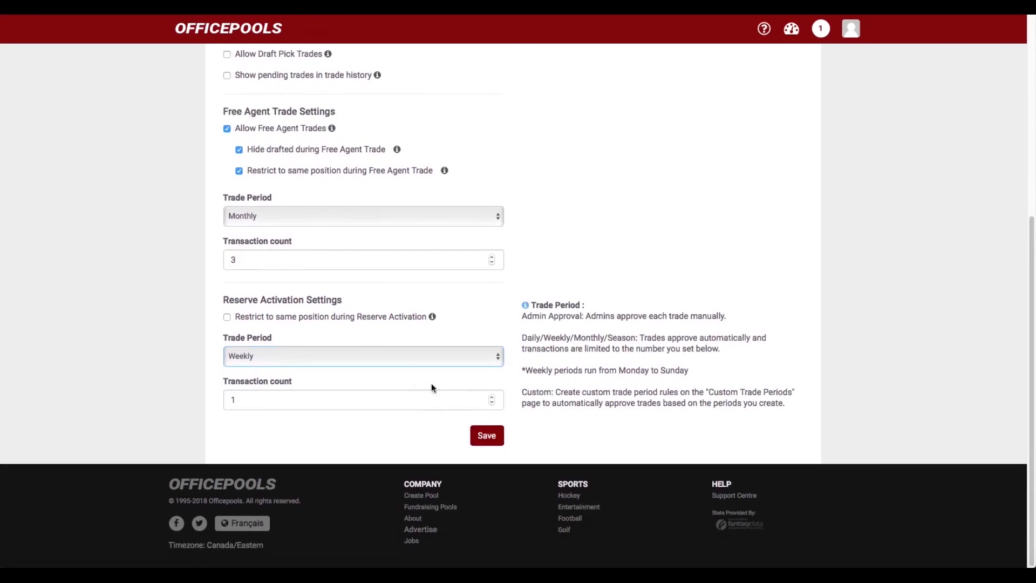
left_click(491, 400)
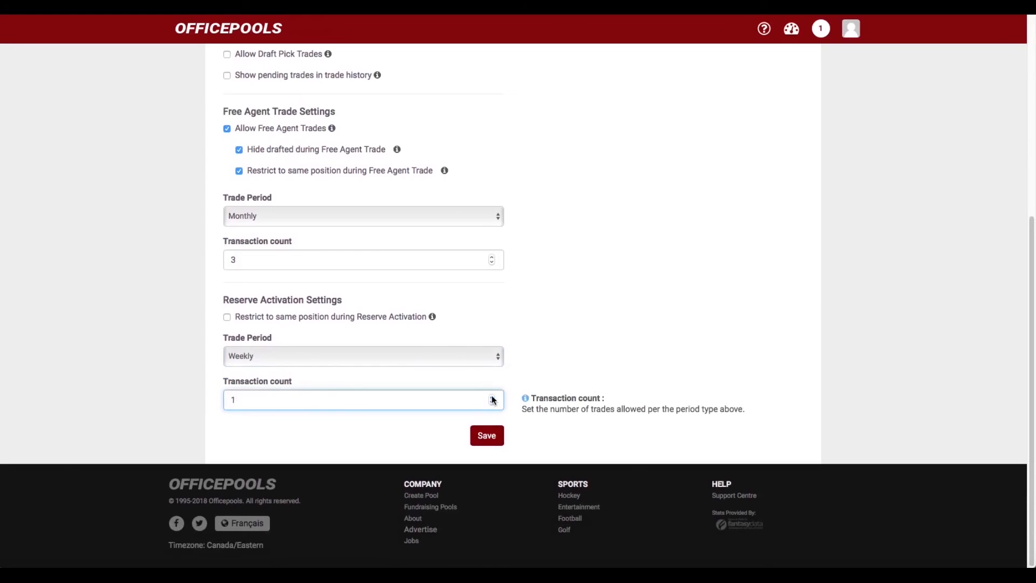
left_click(491, 396)
left_click(496, 363)
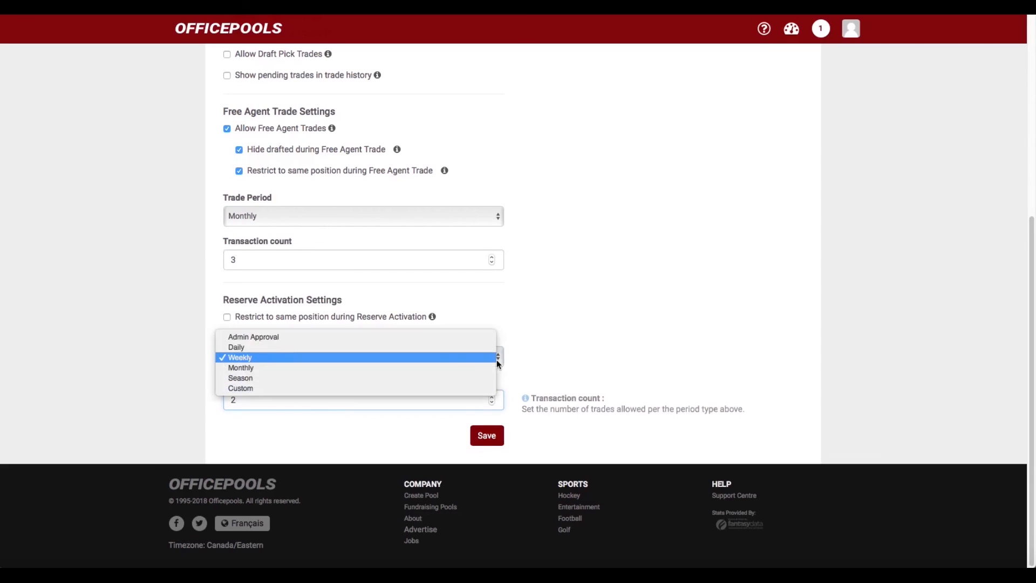
left_click(427, 338)
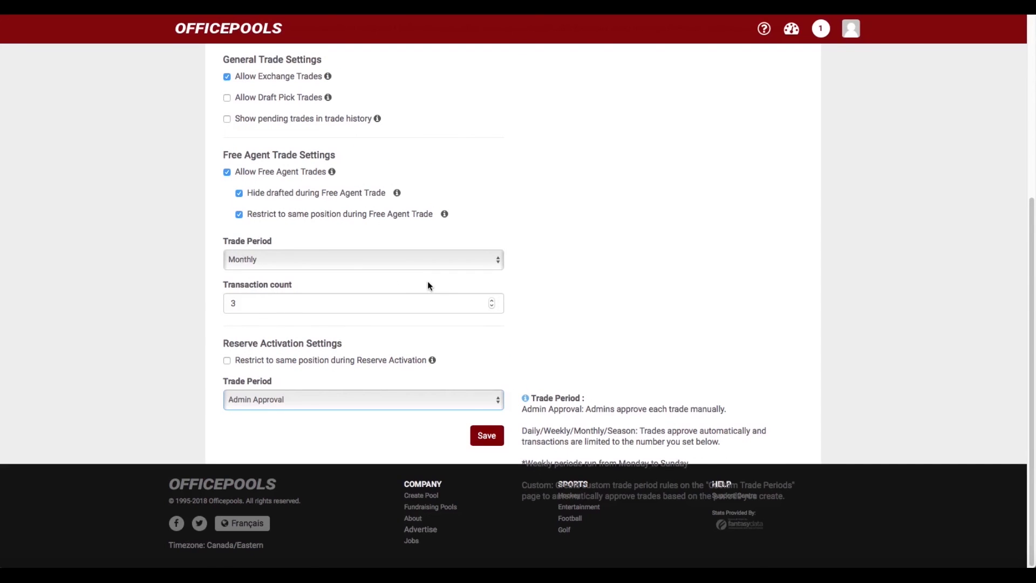
scroll(428, 285, "up", 5)
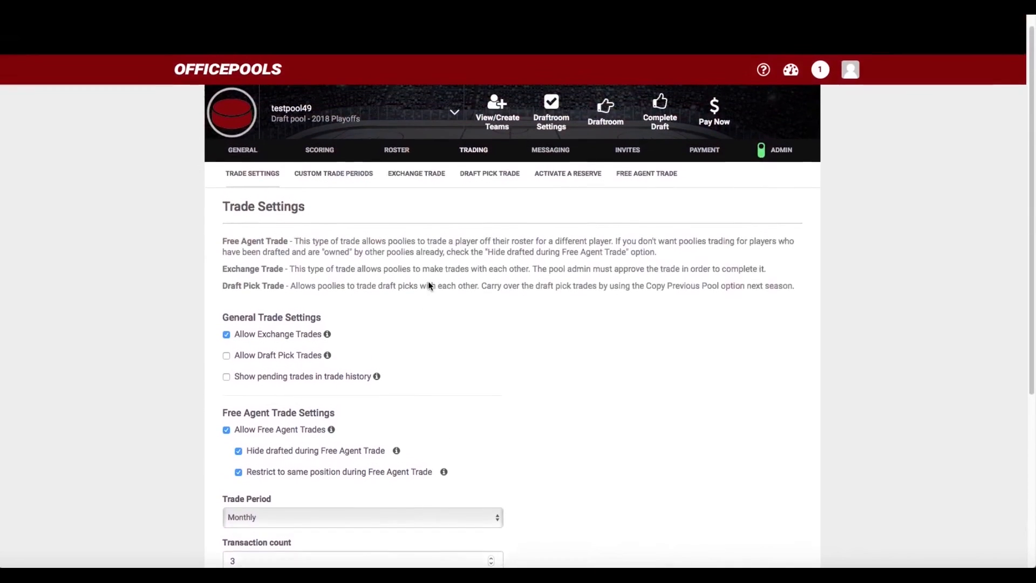
scroll(428, 285, "down", 3)
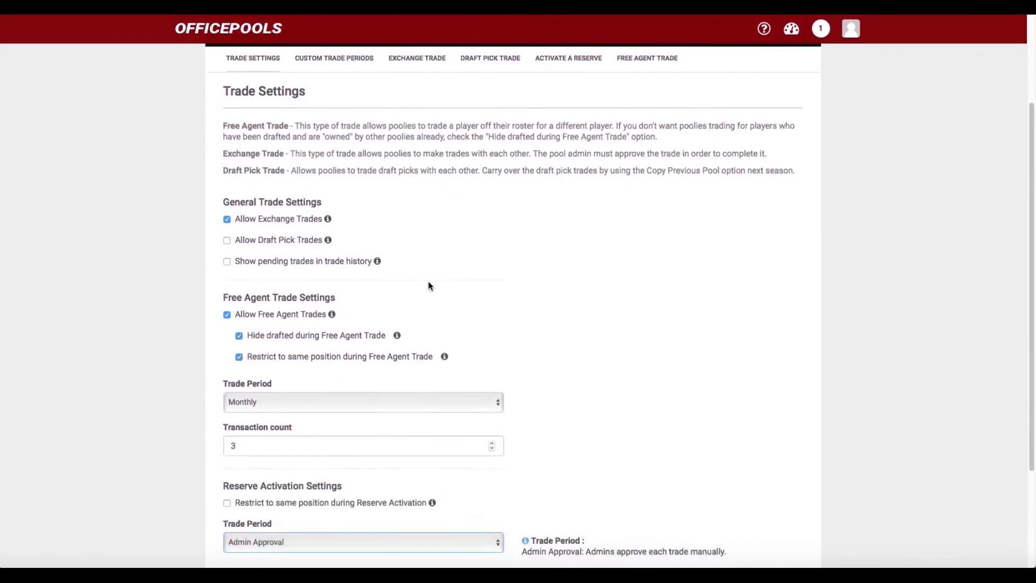
scroll(428, 285, "down", 3)
scroll(429, 285, "up", 3)
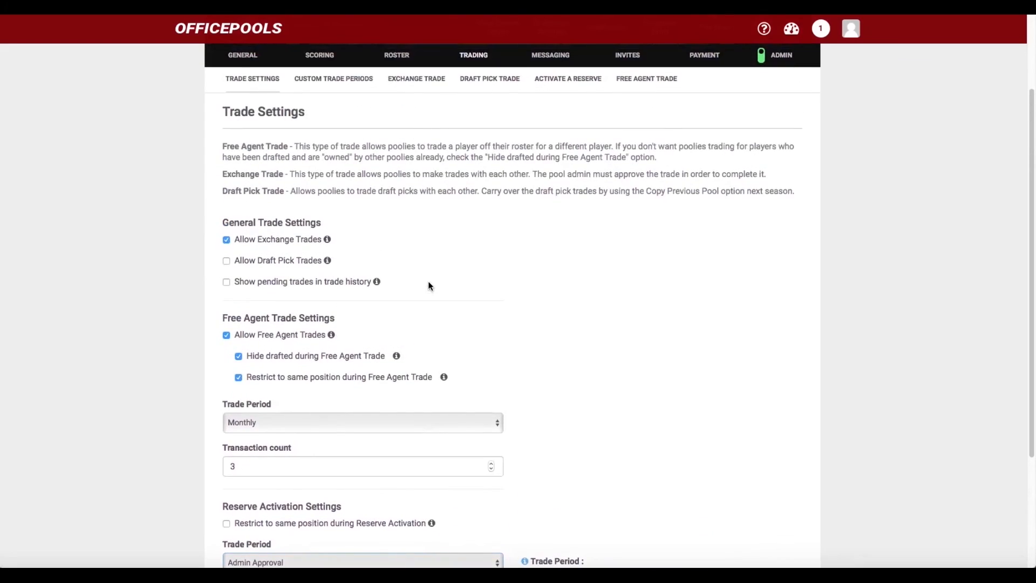
scroll(428, 285, "down", 4)
scroll(486, 439, "up", 4)
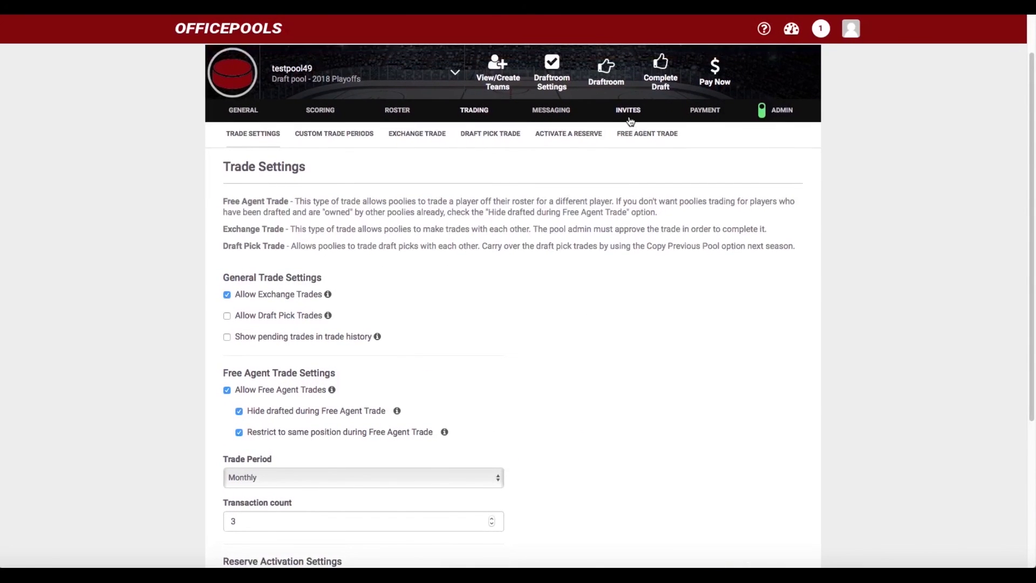
scroll(551, 331, "down", 4)
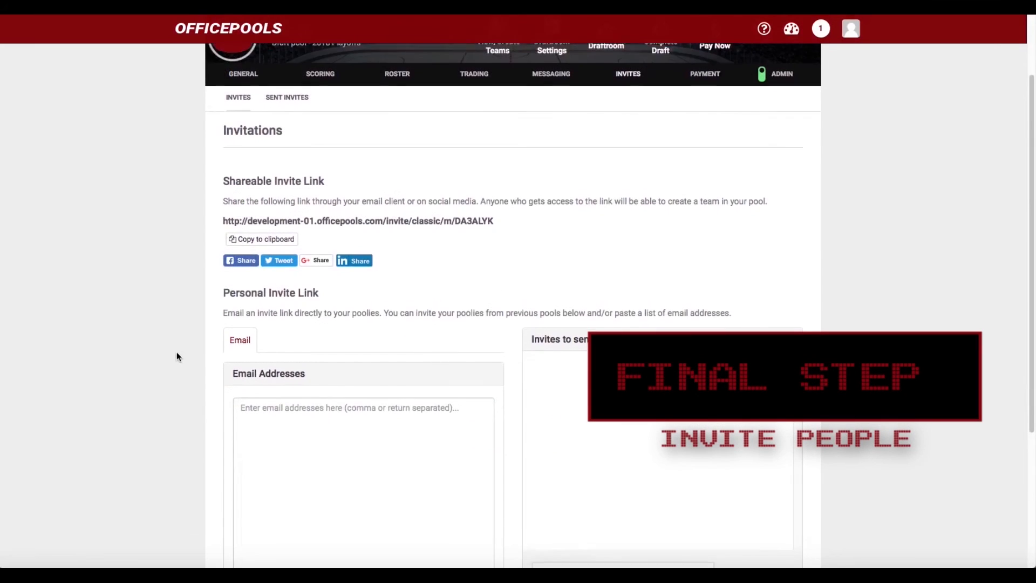
Select the entire Shareable Invite Link URL, reselecting it until the whole link is marked
scroll(176, 354, "down", 1)
scroll(173, 346, "up", 2)
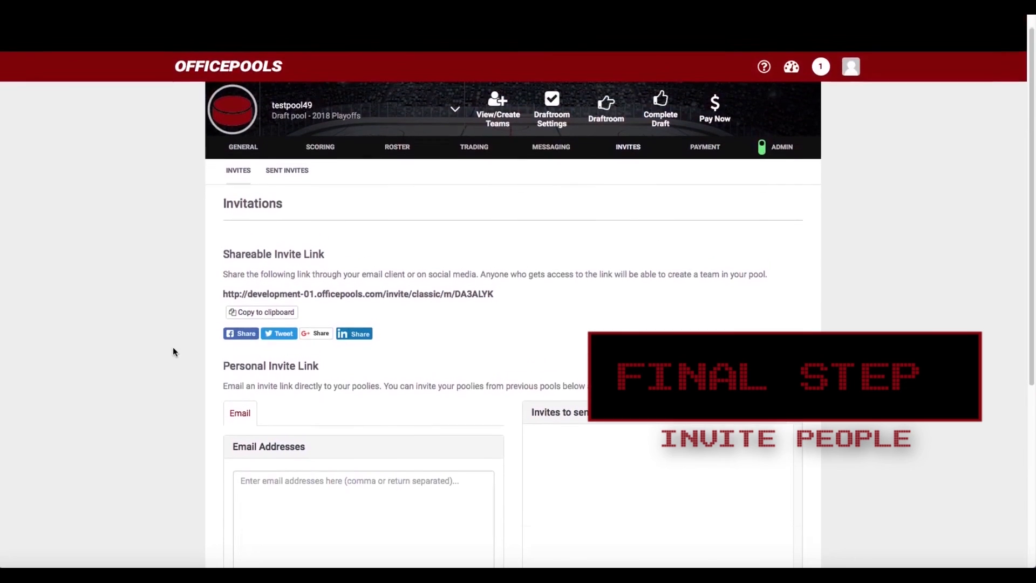
scroll(173, 352, "down", 1)
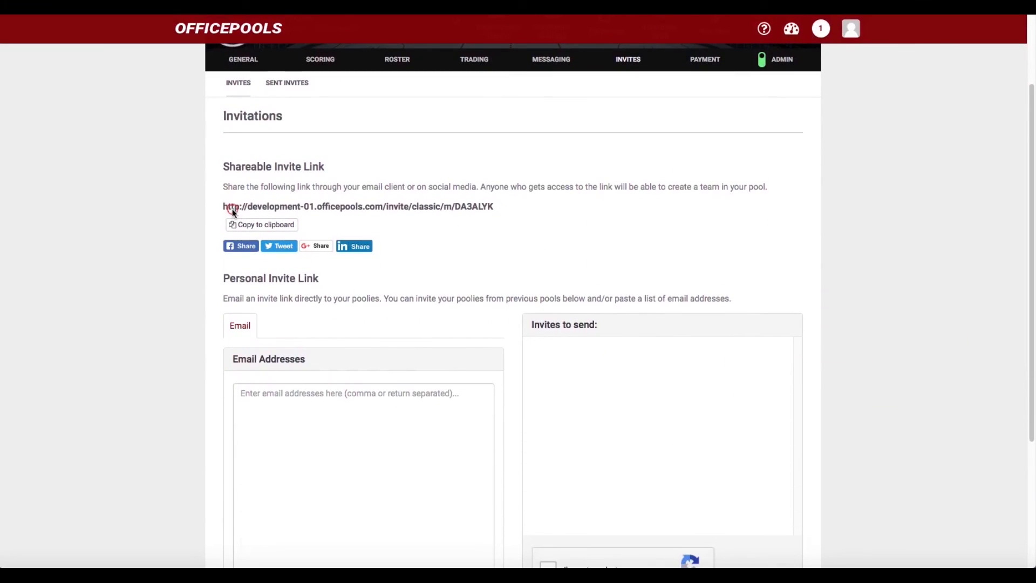
left_click_drag(233, 205, 503, 203)
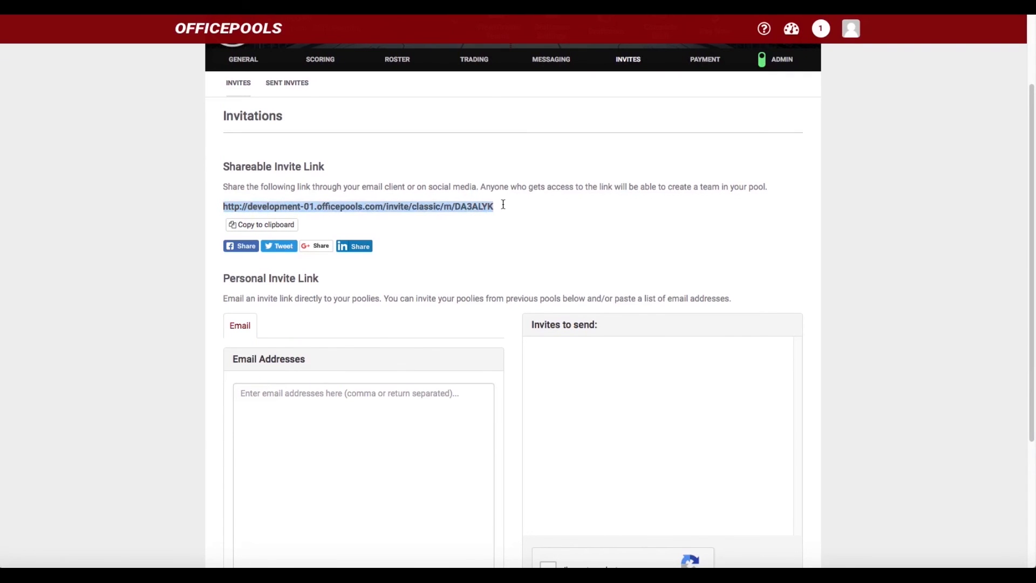
left_click(426, 217)
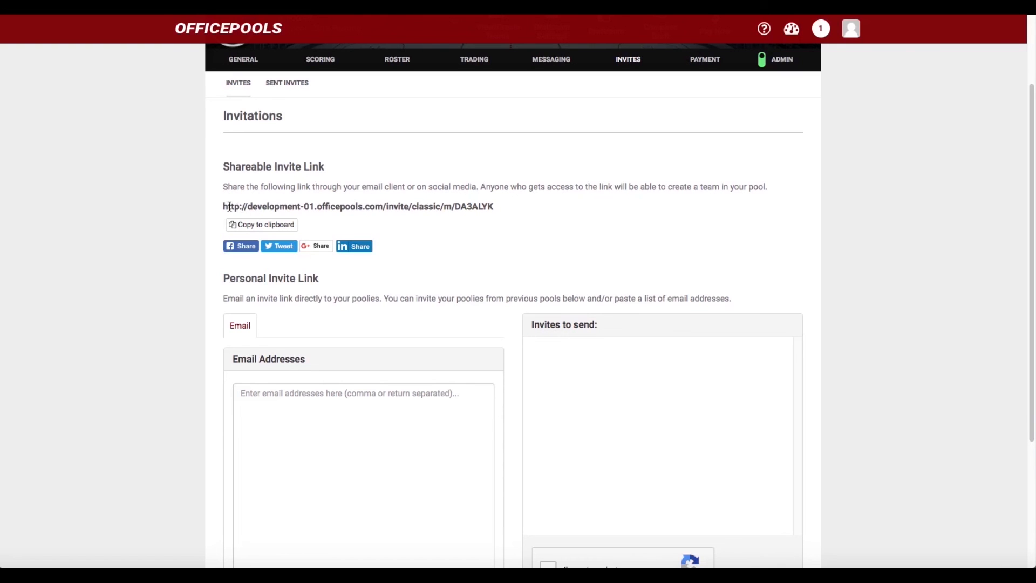
left_click_drag(227, 206, 497, 202)
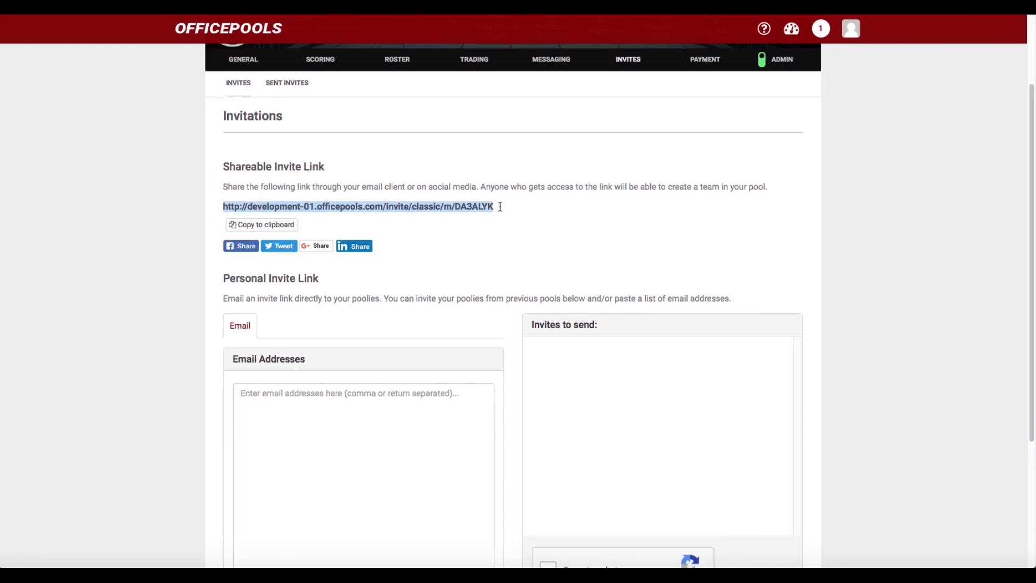
scroll(481, 250, "down", 1)
scroll(481, 250, "down", 2)
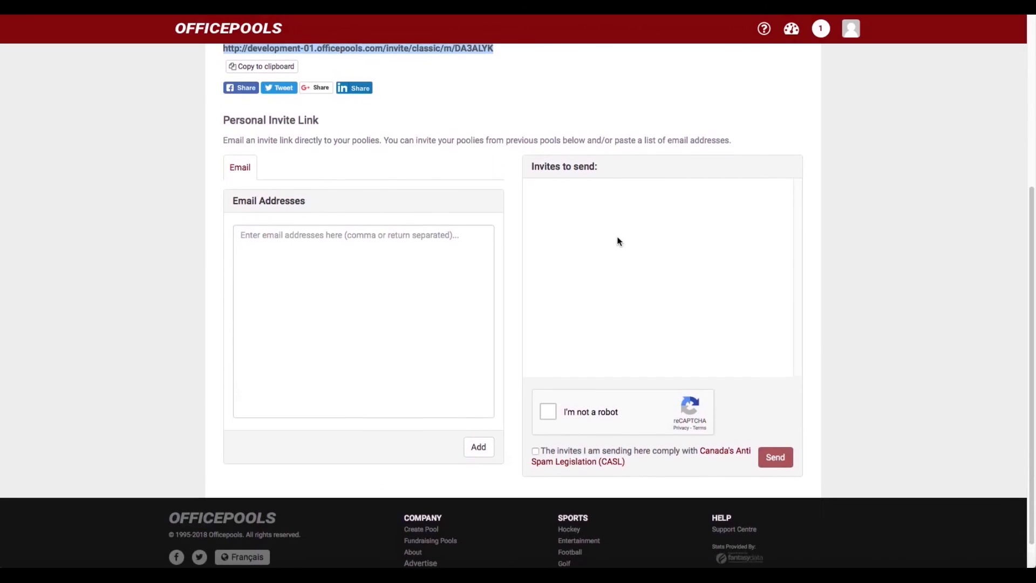
scroll(619, 245, "up", 1)
scroll(617, 247, "down", 1)
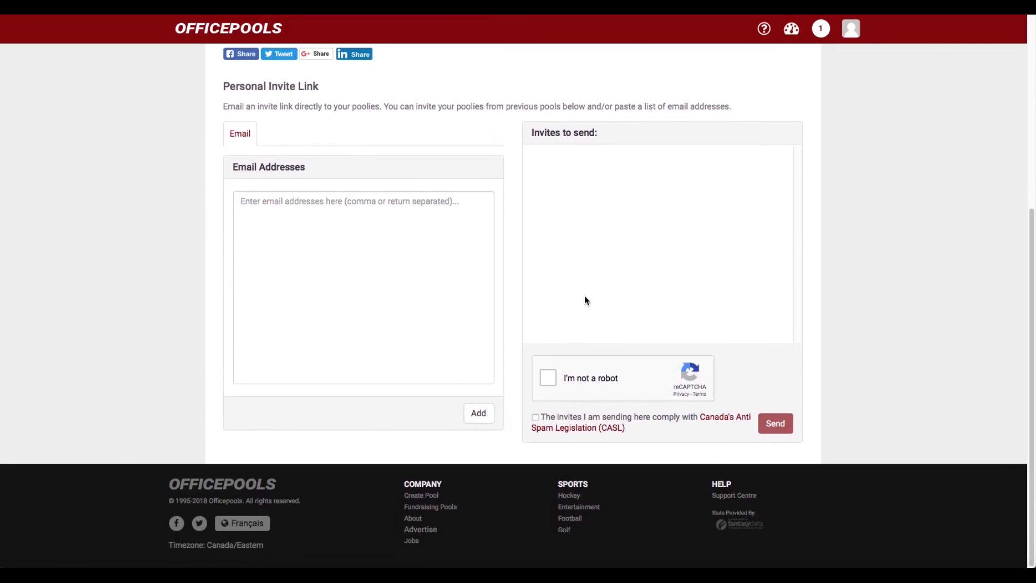
scroll(363, 287, "up", 4)
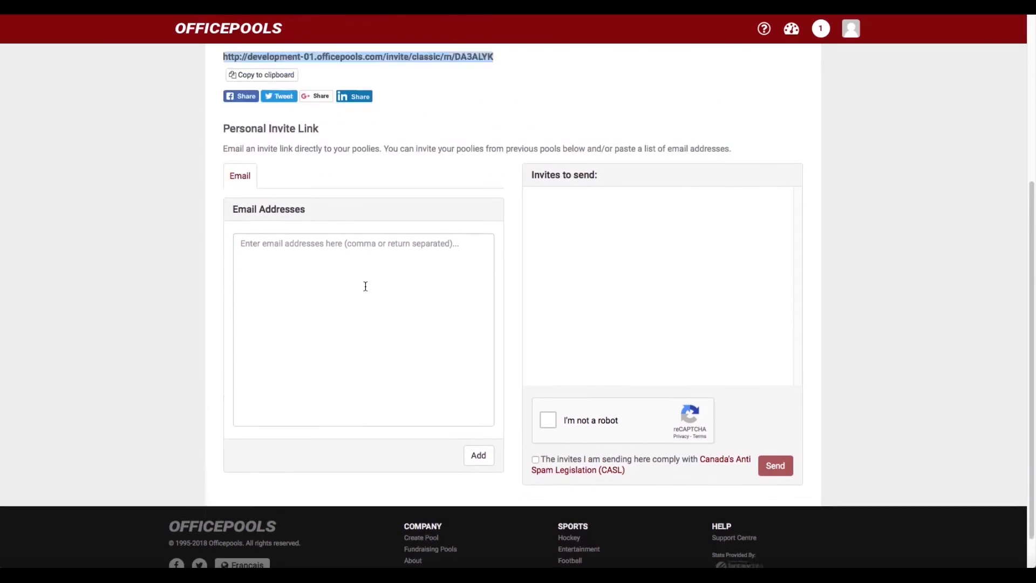
left_click(458, 241)
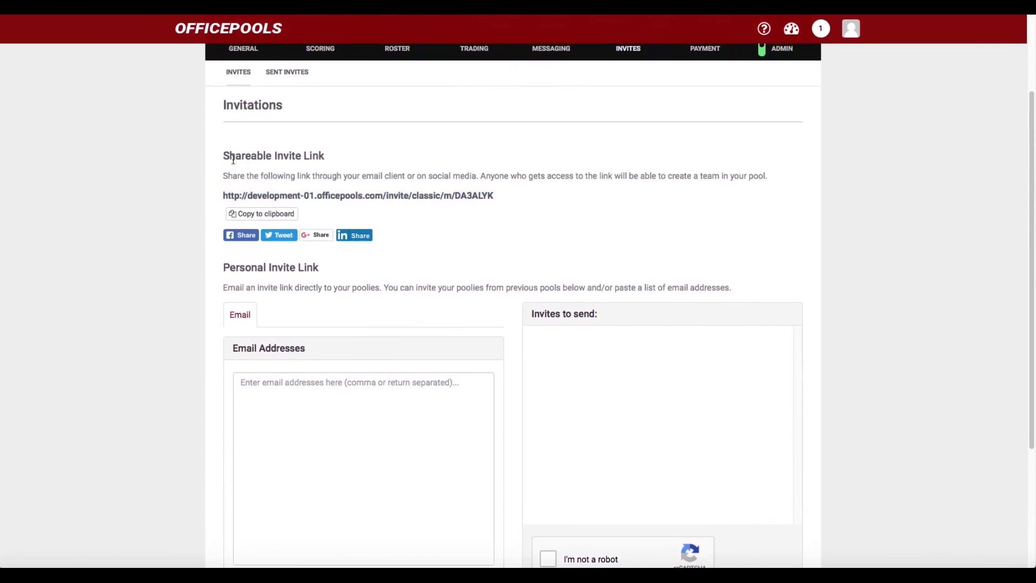
left_click_drag(220, 197, 516, 198)
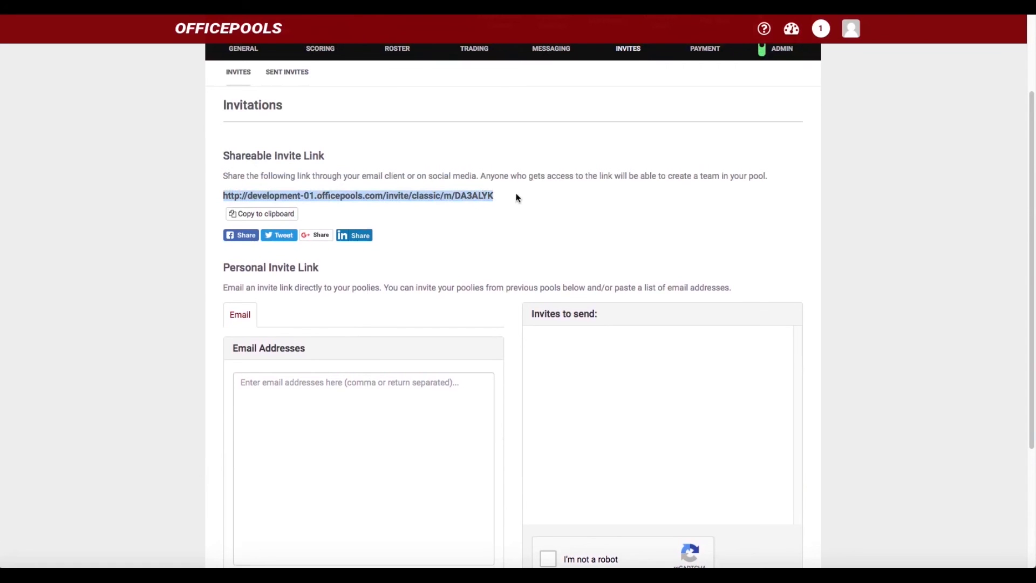
scroll(515, 197, "up", 1)
scroll(515, 198, "down", 4)
scroll(515, 197, "up", 5)
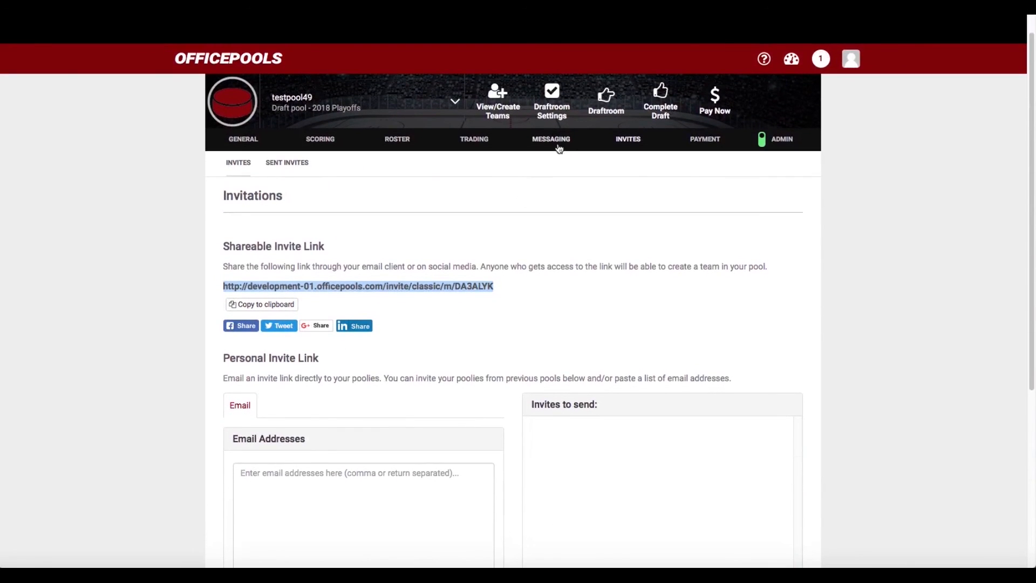
In Messaging, view the team claim email info and keep trade and team claim emails checked
left_click(557, 143)
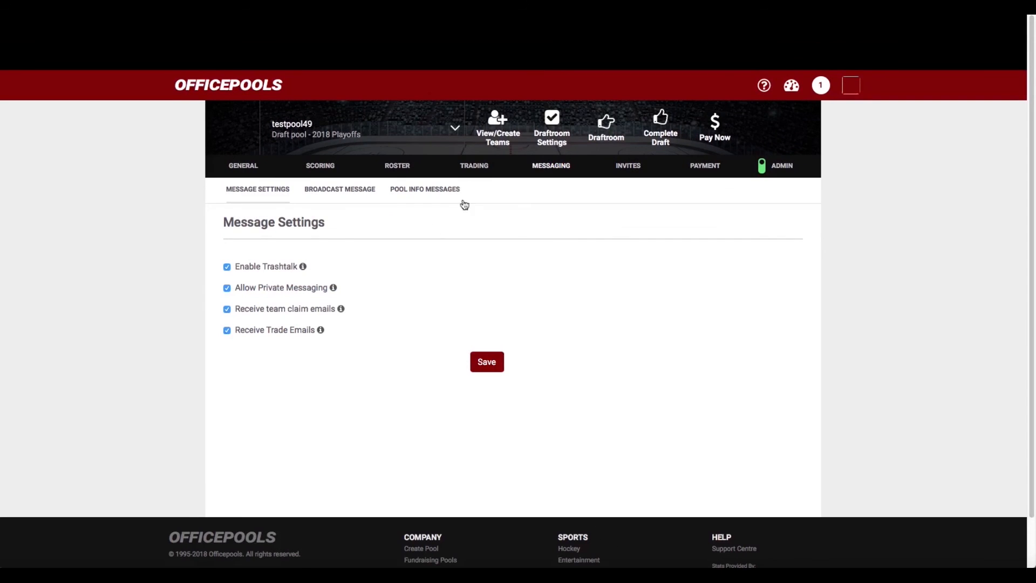
scroll(407, 259, "down", 2)
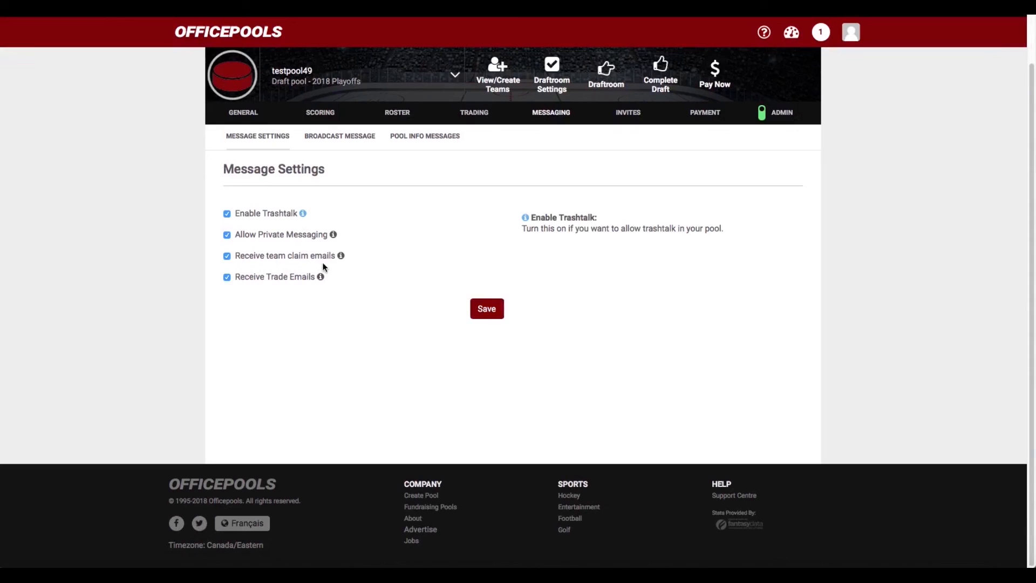
left_click(341, 256)
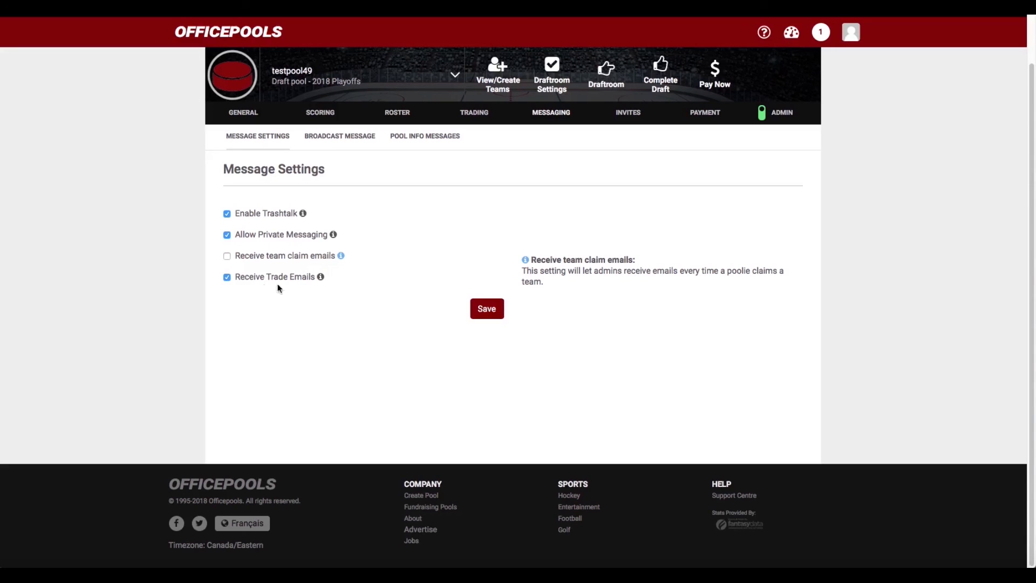
left_click(227, 278)
left_click(227, 278)
left_click(227, 256)
scroll(394, 263, "up", 1)
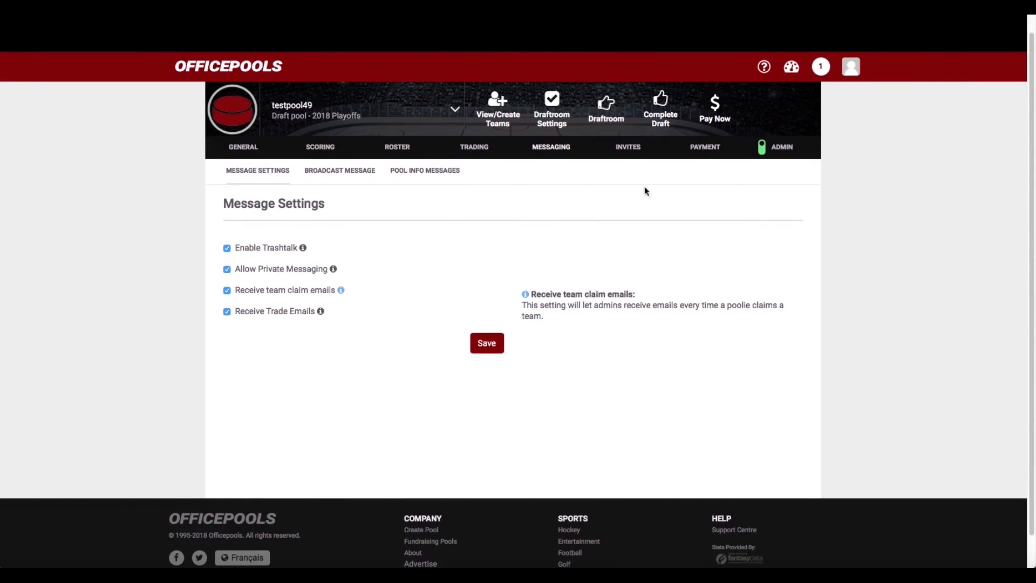
Review the Pool Payment form with its $21.00 total, then go to the Support Centre
left_click(701, 149)
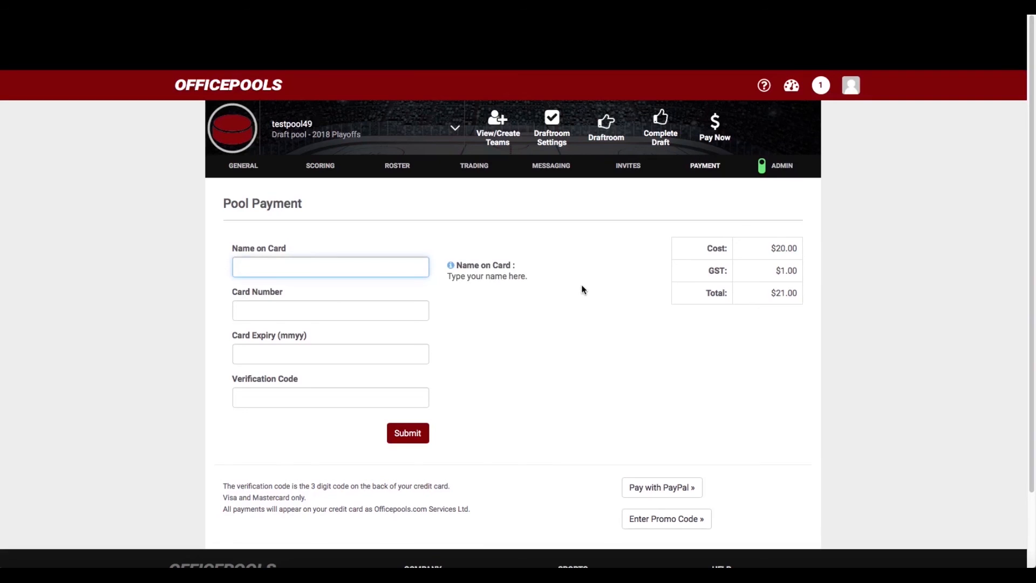
scroll(579, 290, "down", 1)
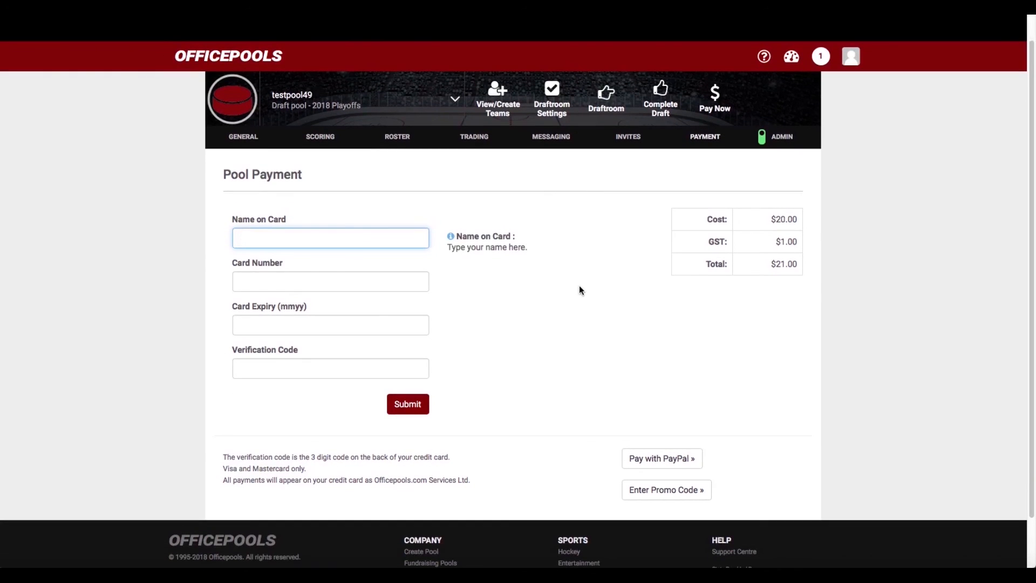
scroll(578, 287, "down", 1)
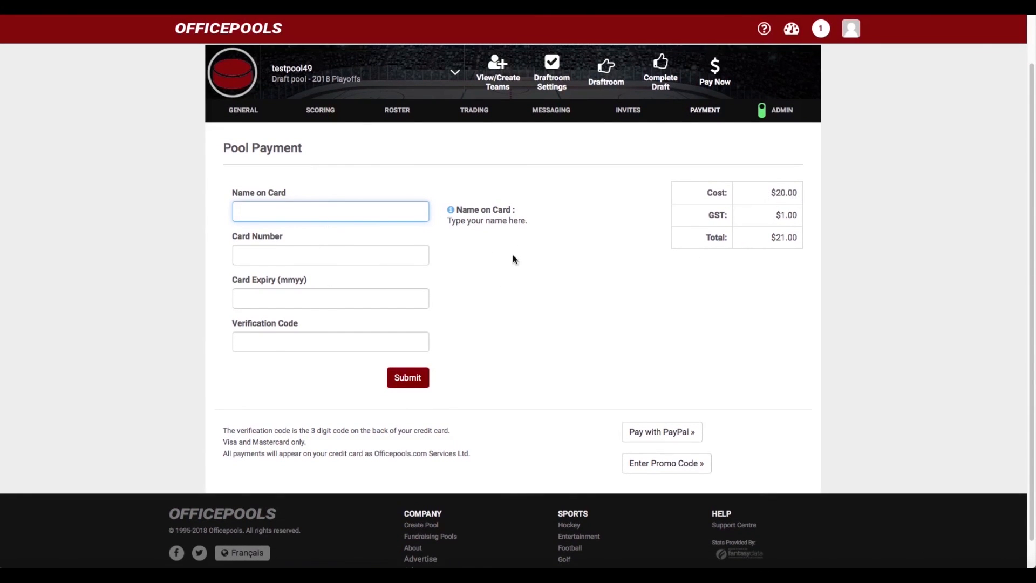
scroll(512, 256, "down", 1)
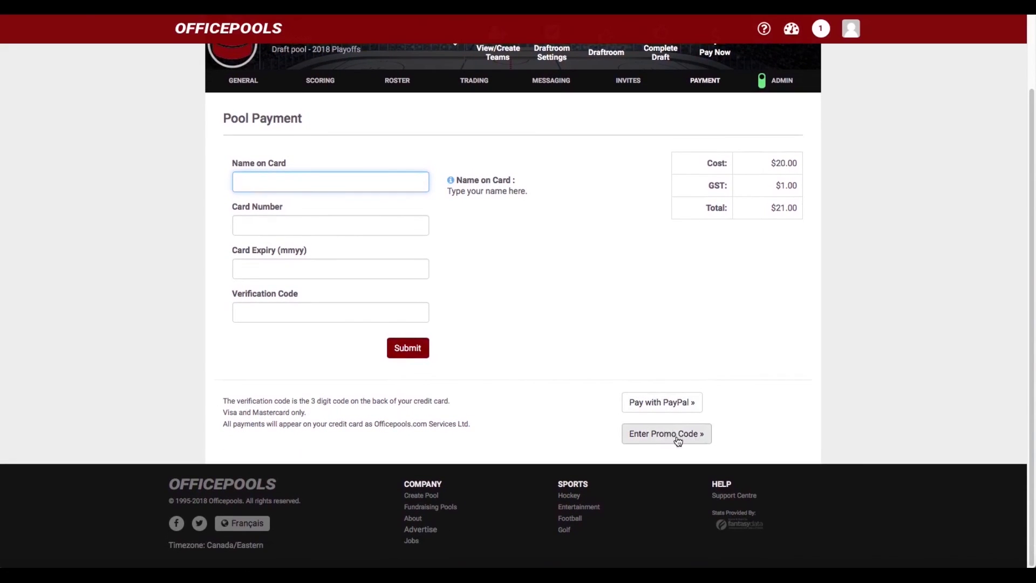
scroll(719, 363, "up", 3)
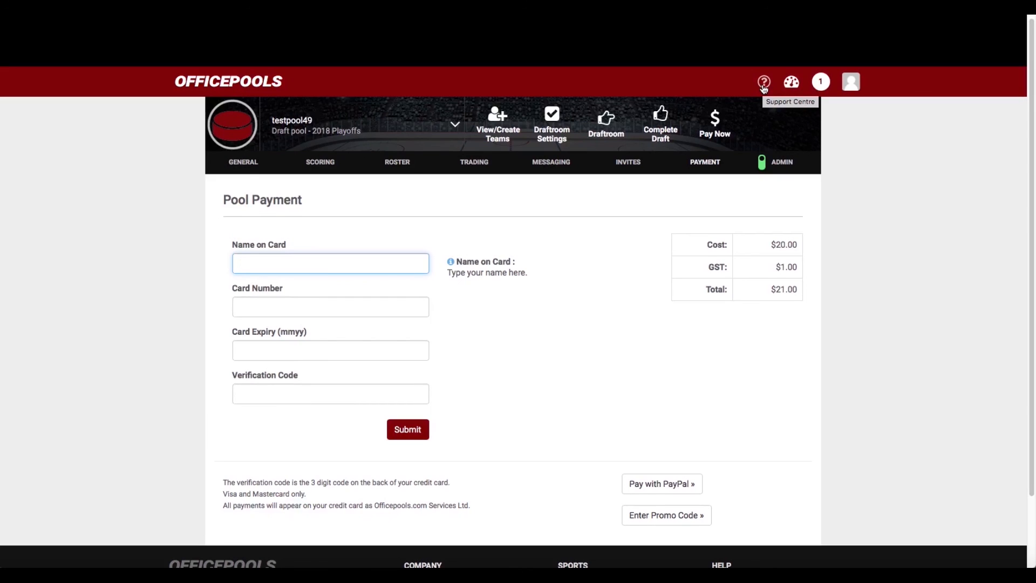
left_click(763, 84)
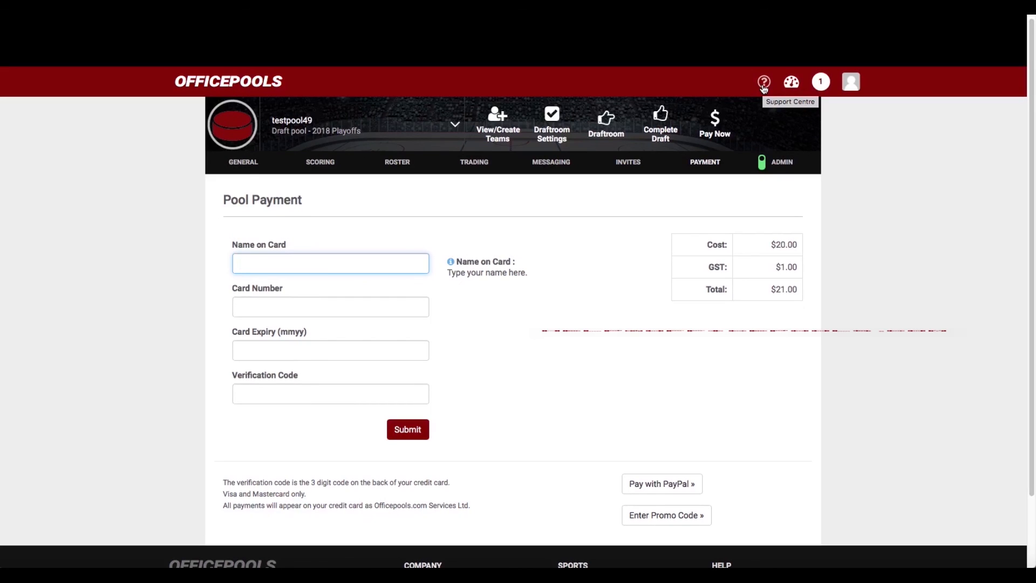